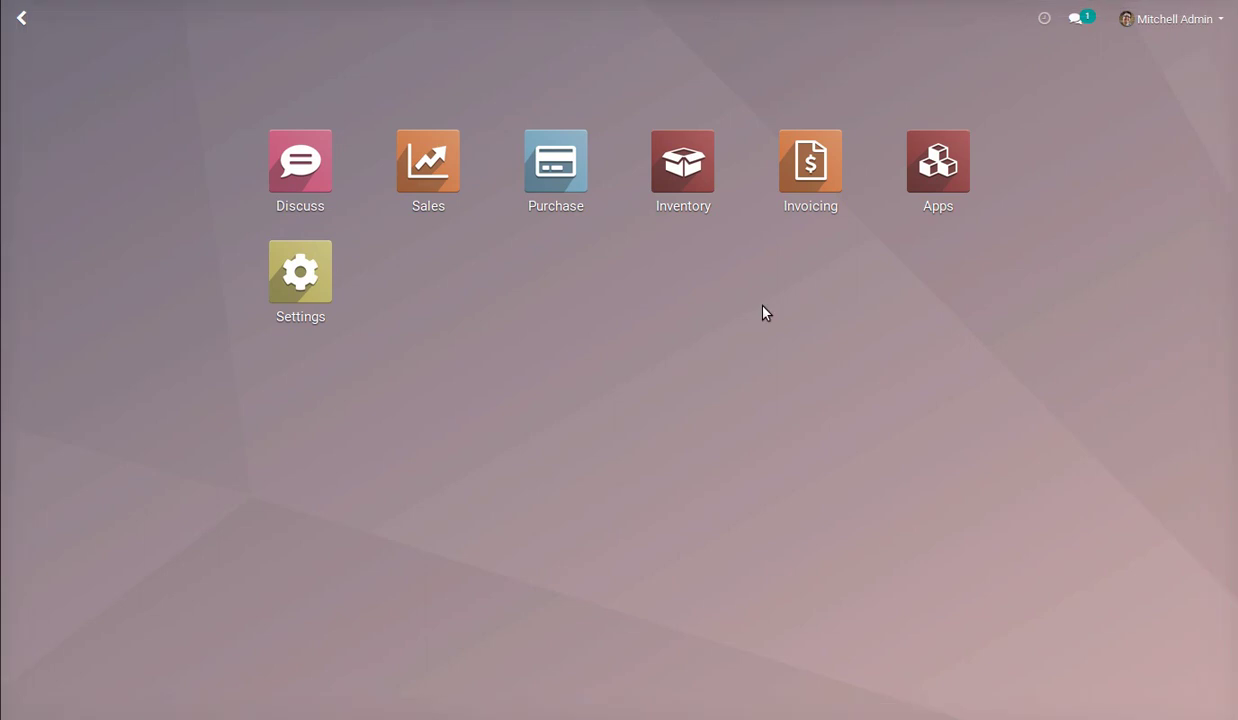
Open the Sales app from the Odoo home screen to show My Quotations.
click(420, 182)
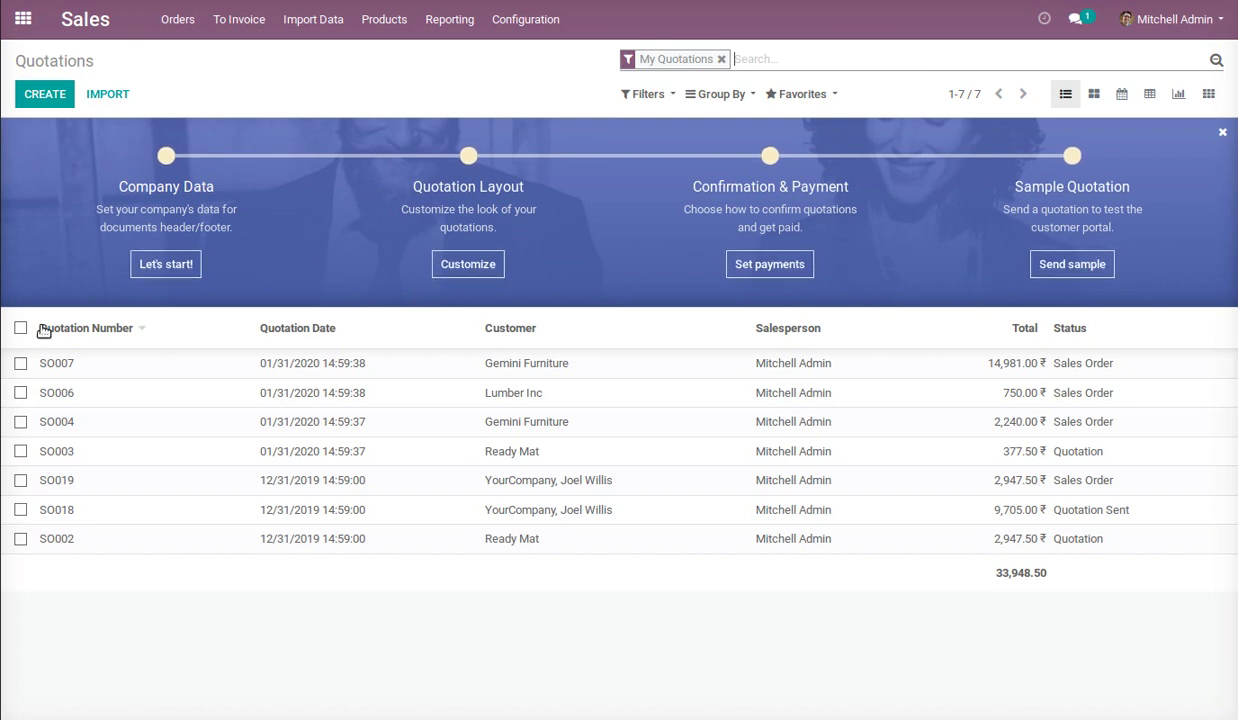
click(15, 330)
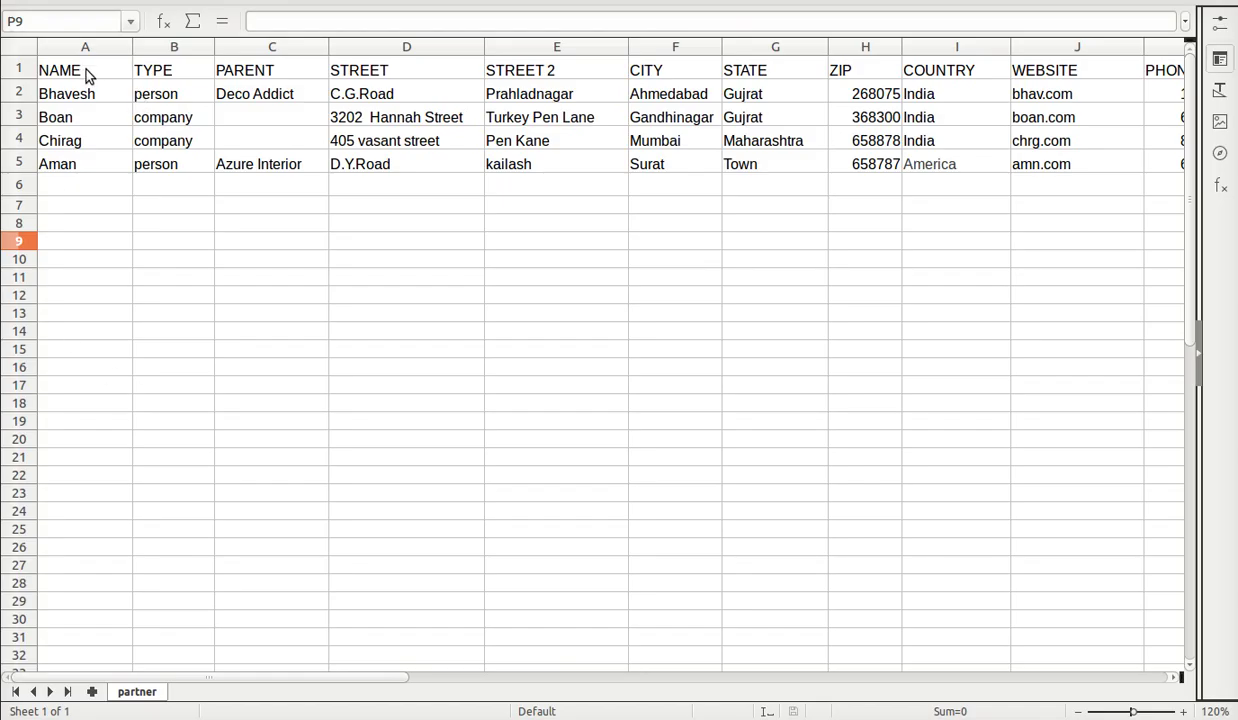
click(88, 74)
key(Right)
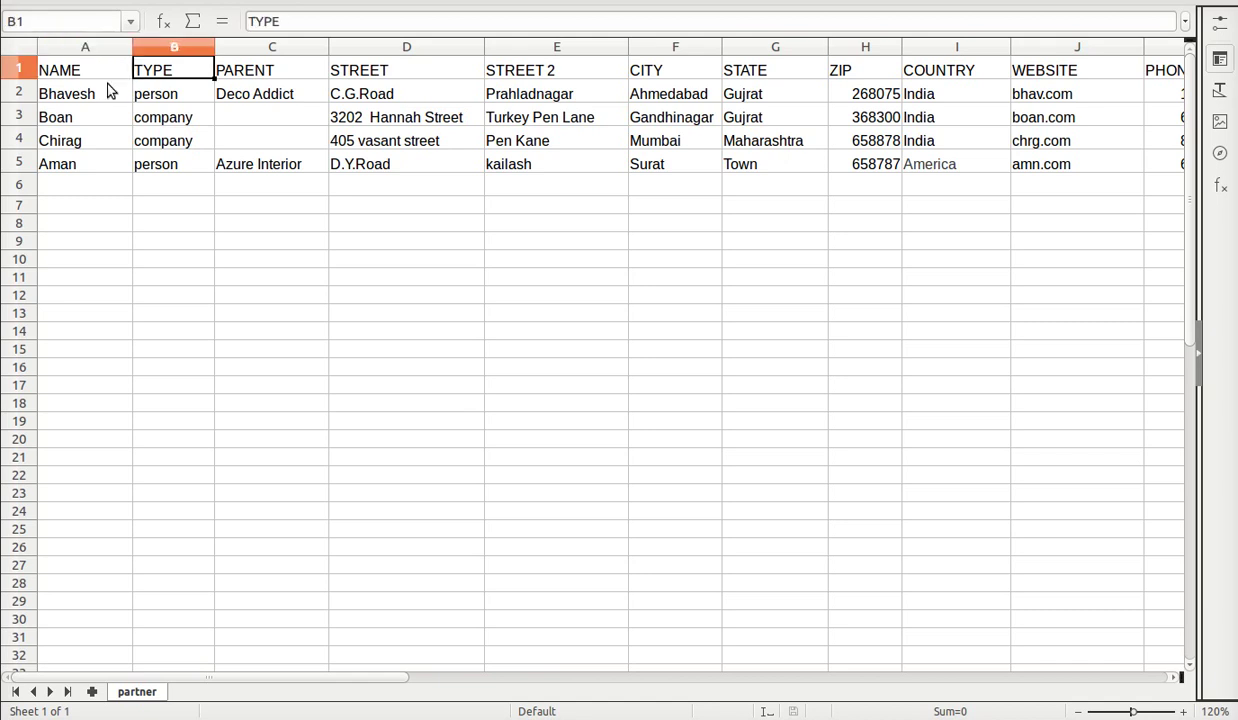
key(Right)
key(Right)
key(Right)
key(Right)
key(Right)
key(Right)
key(Right)
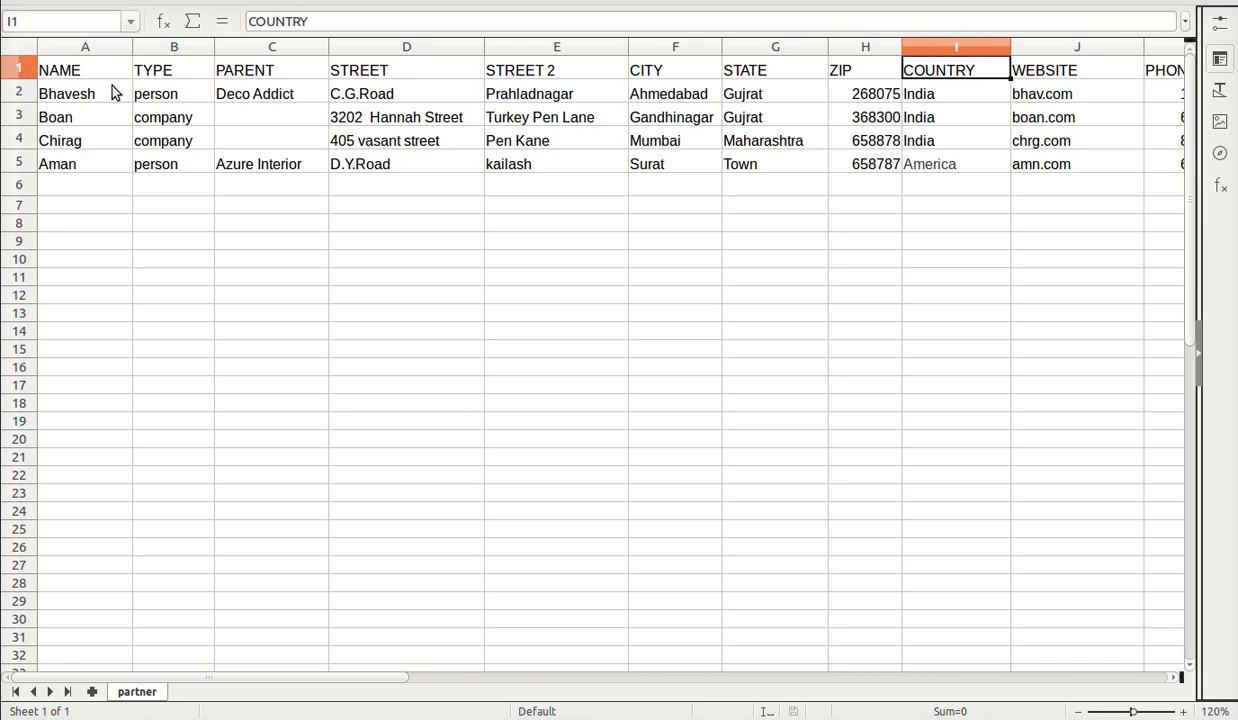
key(Right)
key(Right)
key(Right)
key(Right)
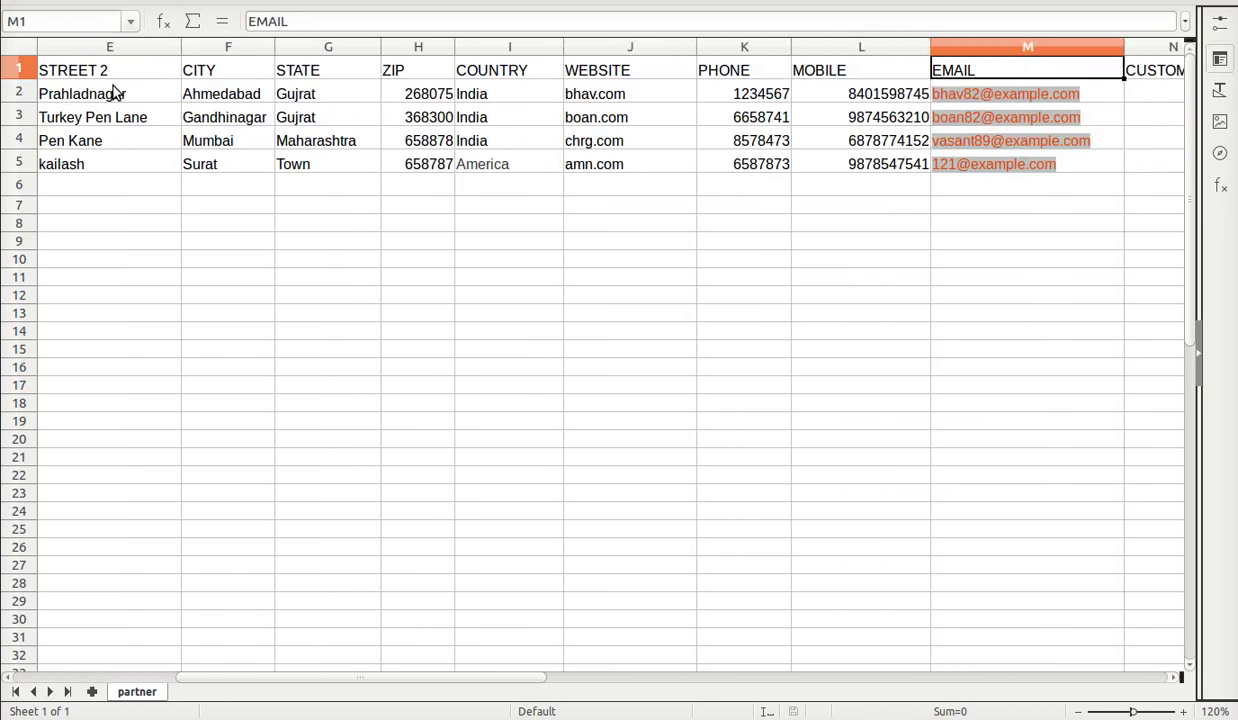
key(Right)
key(Right)
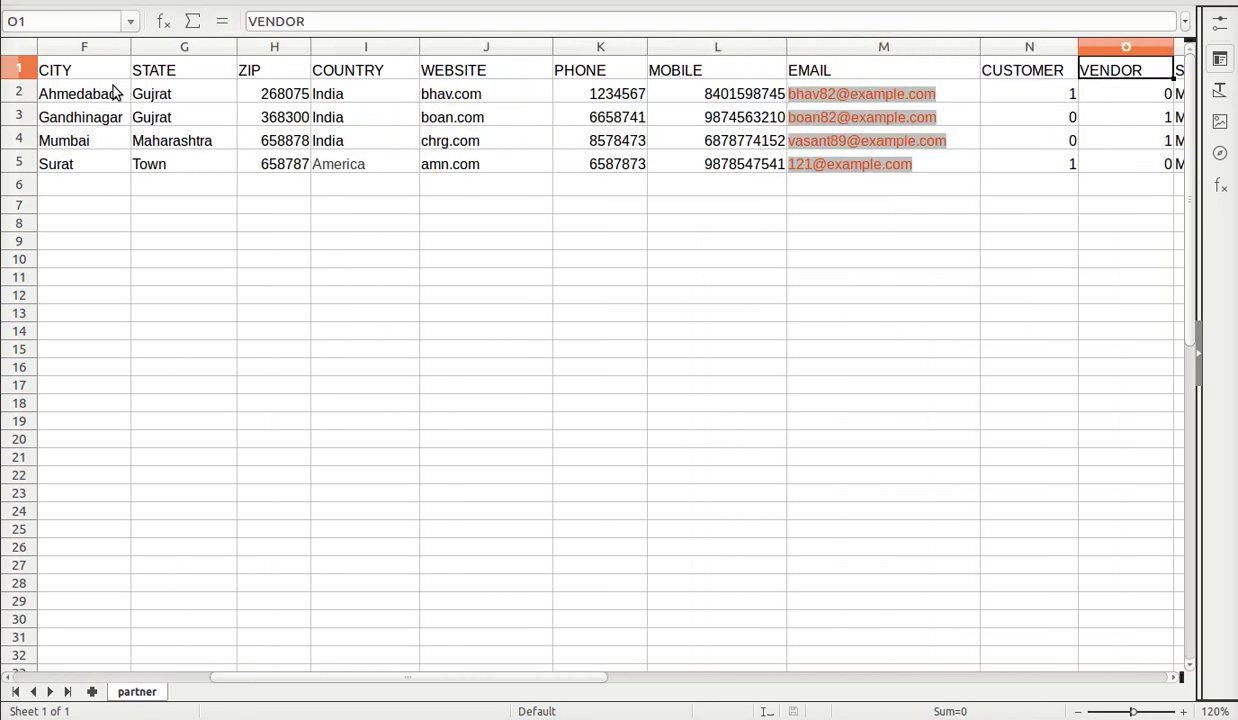
key(Right)
key(Right)
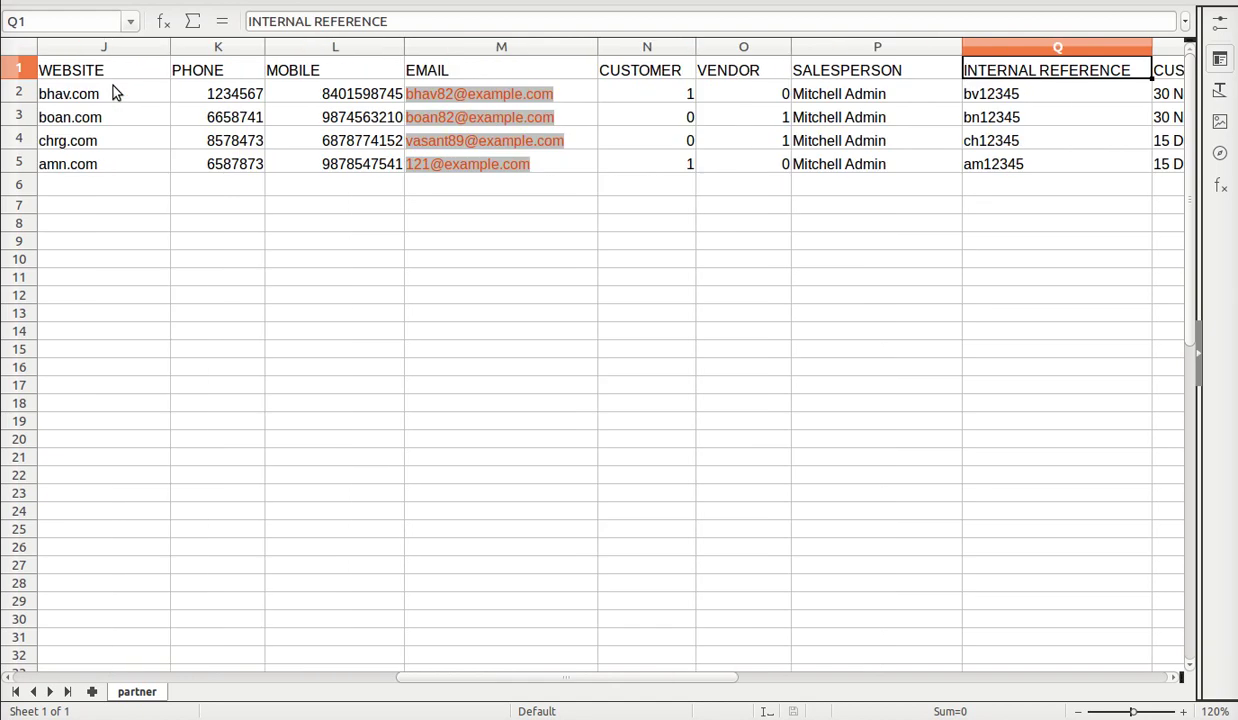
key(Right)
key(Right)
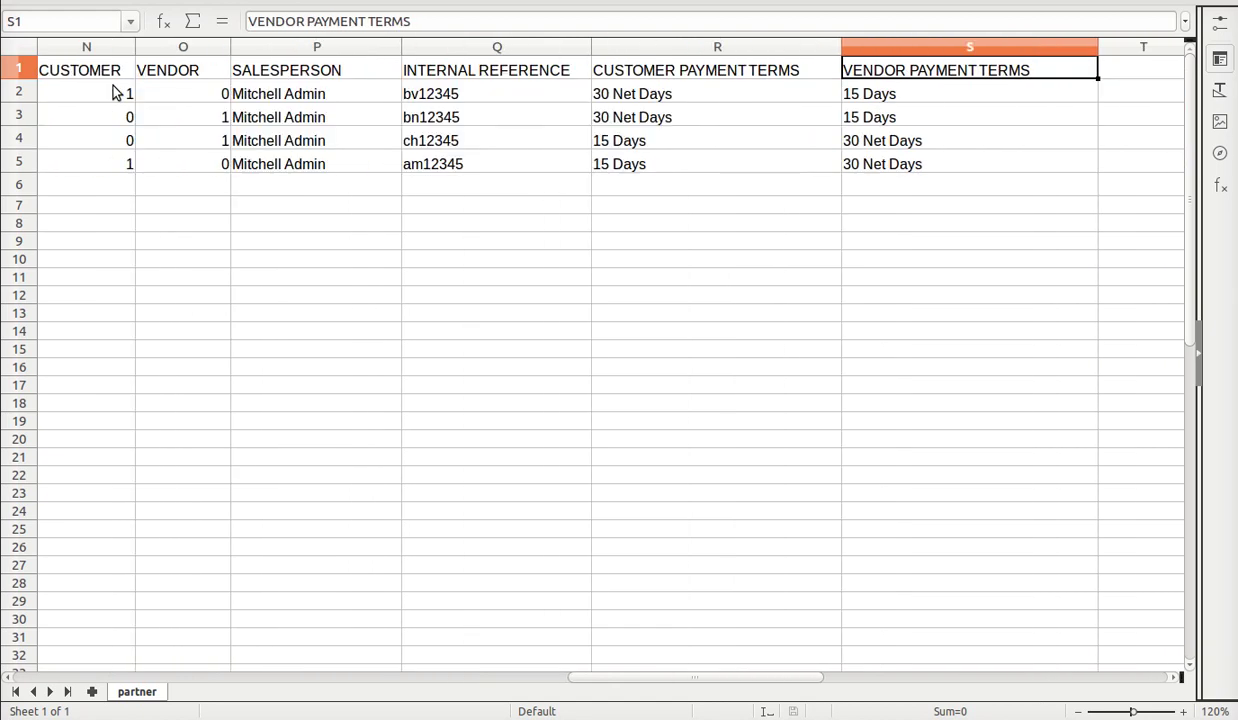
key(Right)
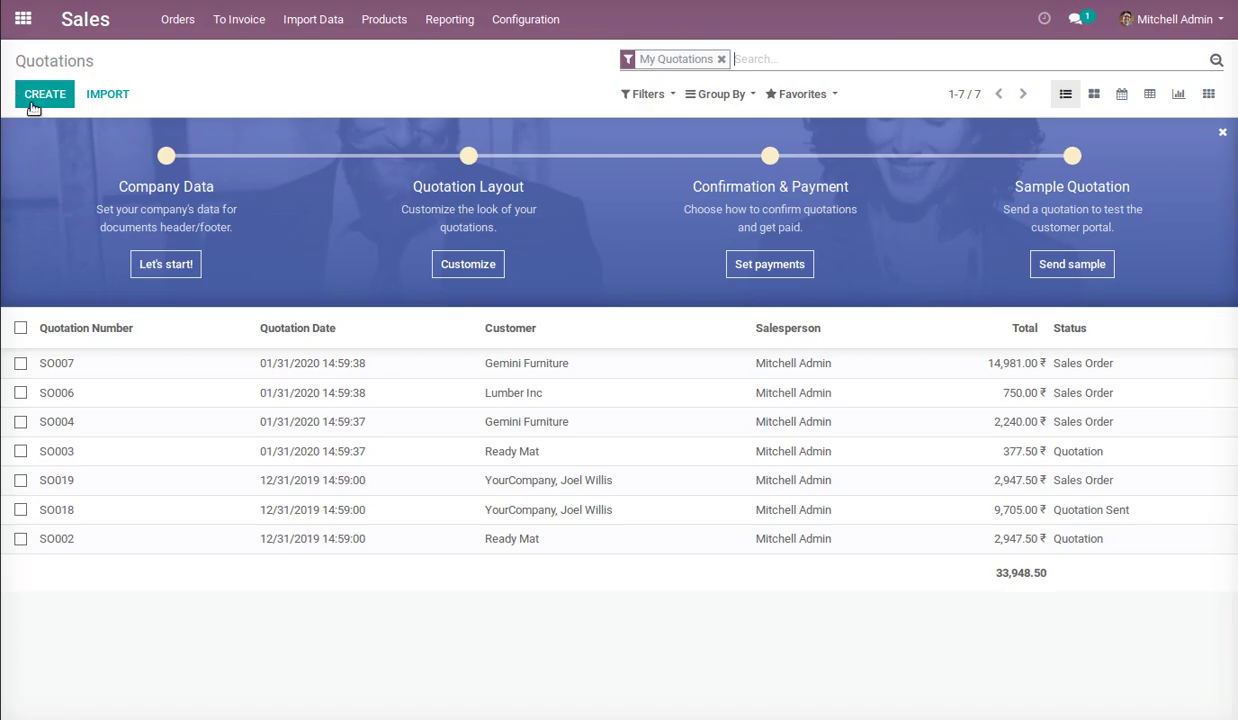
Import partner.csv via Import Partner as a CSV File with Create Partner.
click(313, 30)
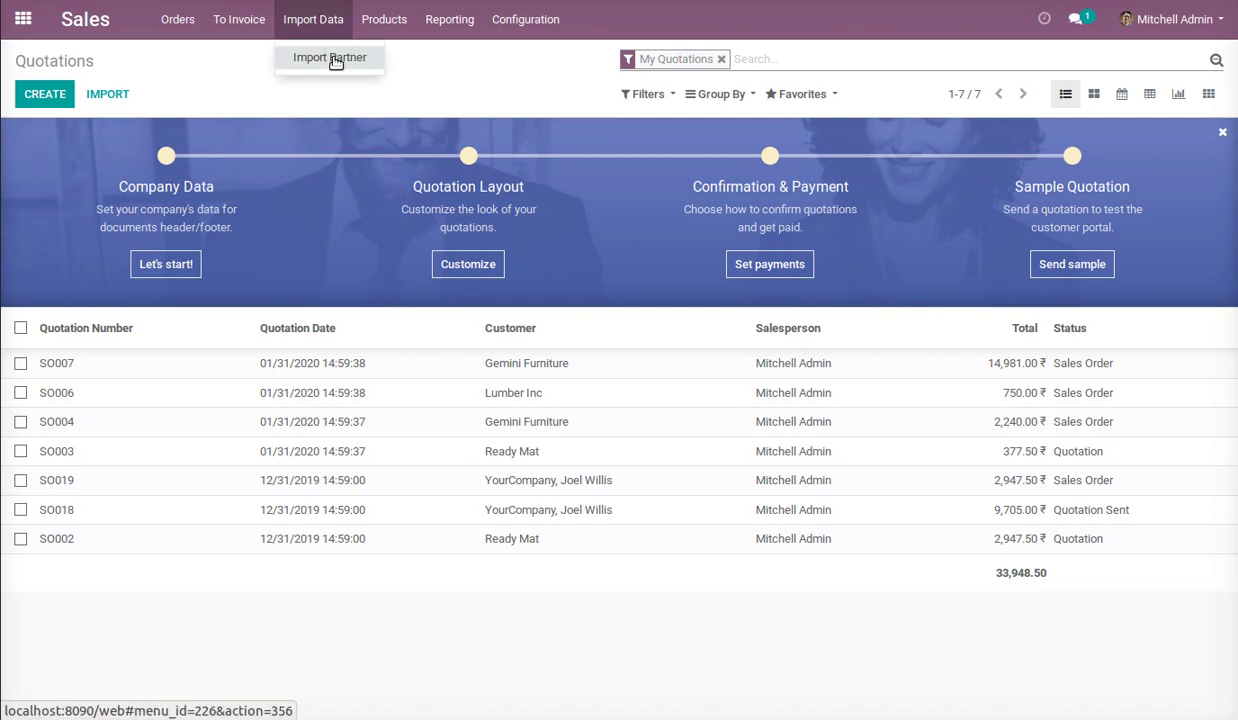
click(330, 56)
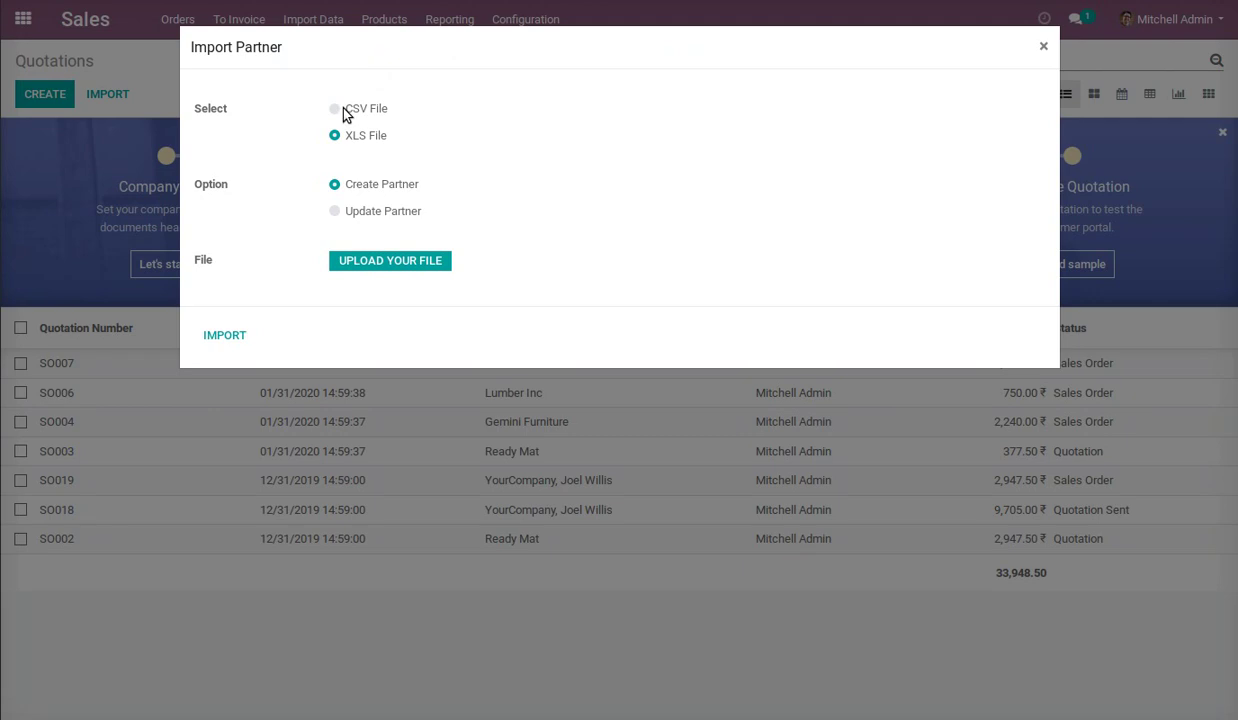
click(334, 108)
click(368, 262)
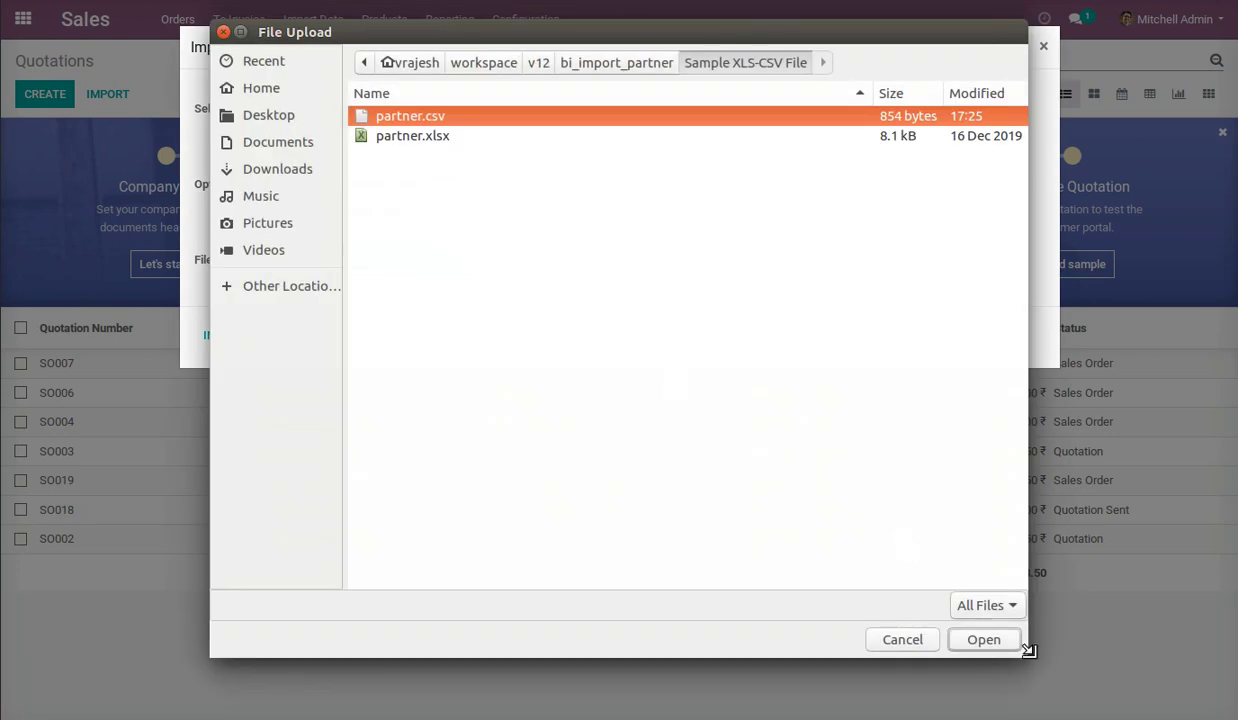
click(985, 639)
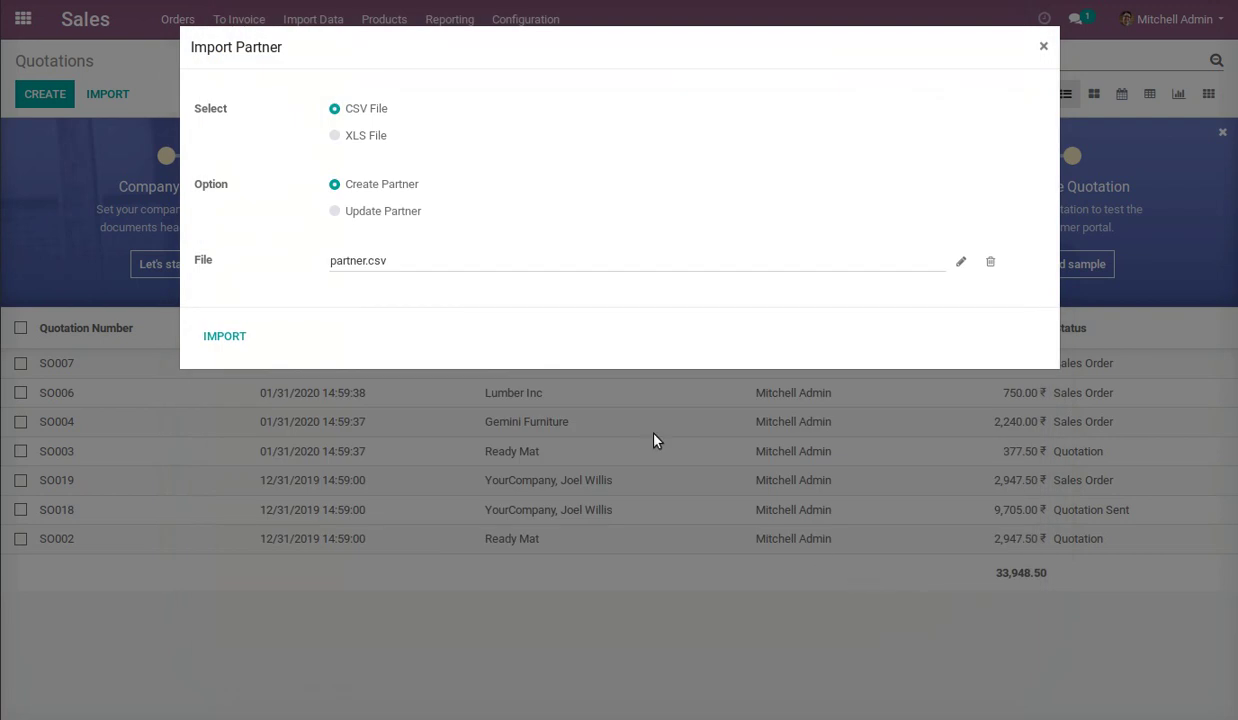
click(233, 339)
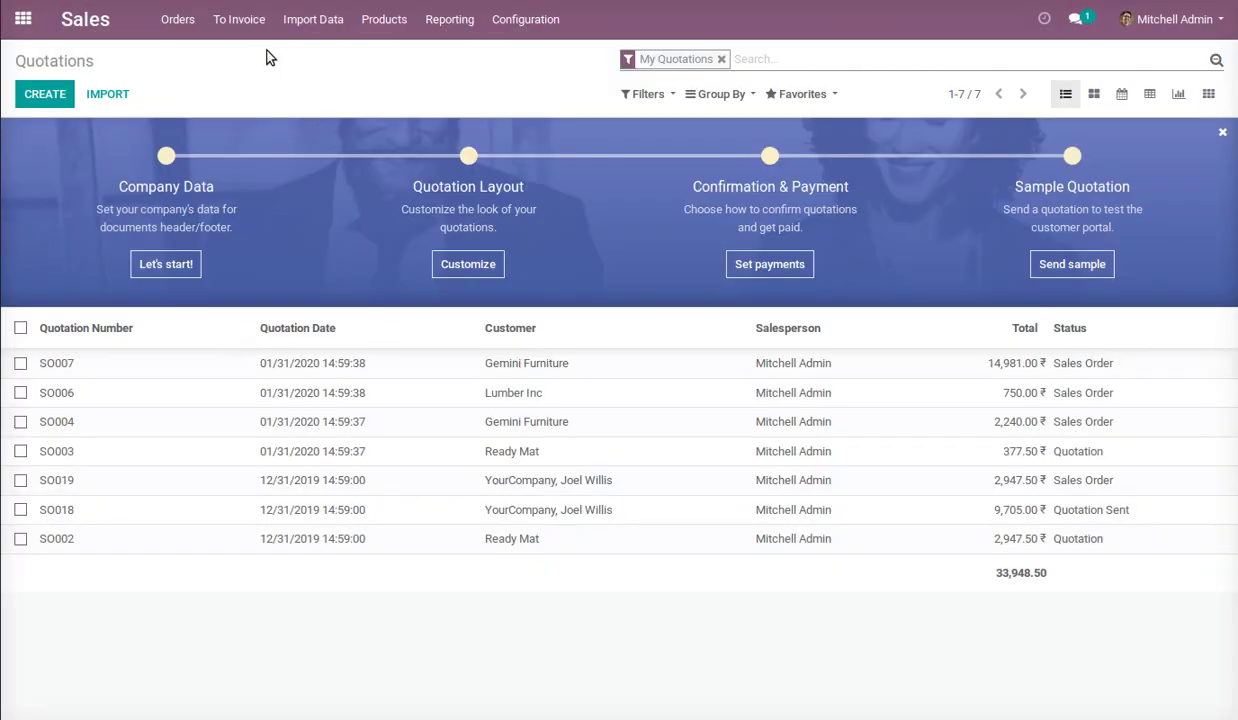
Show the Customers list filtered to My Contacts instead of Customers.
click(312, 21)
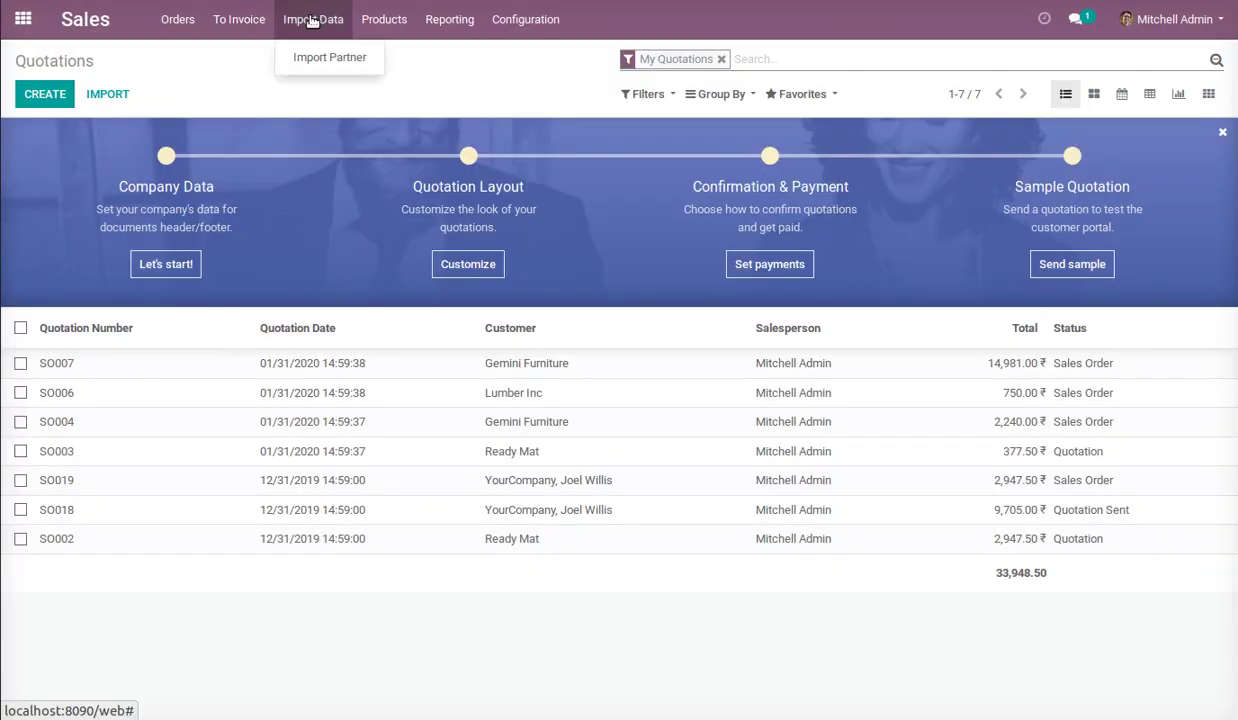
mouse_move(176, 21)
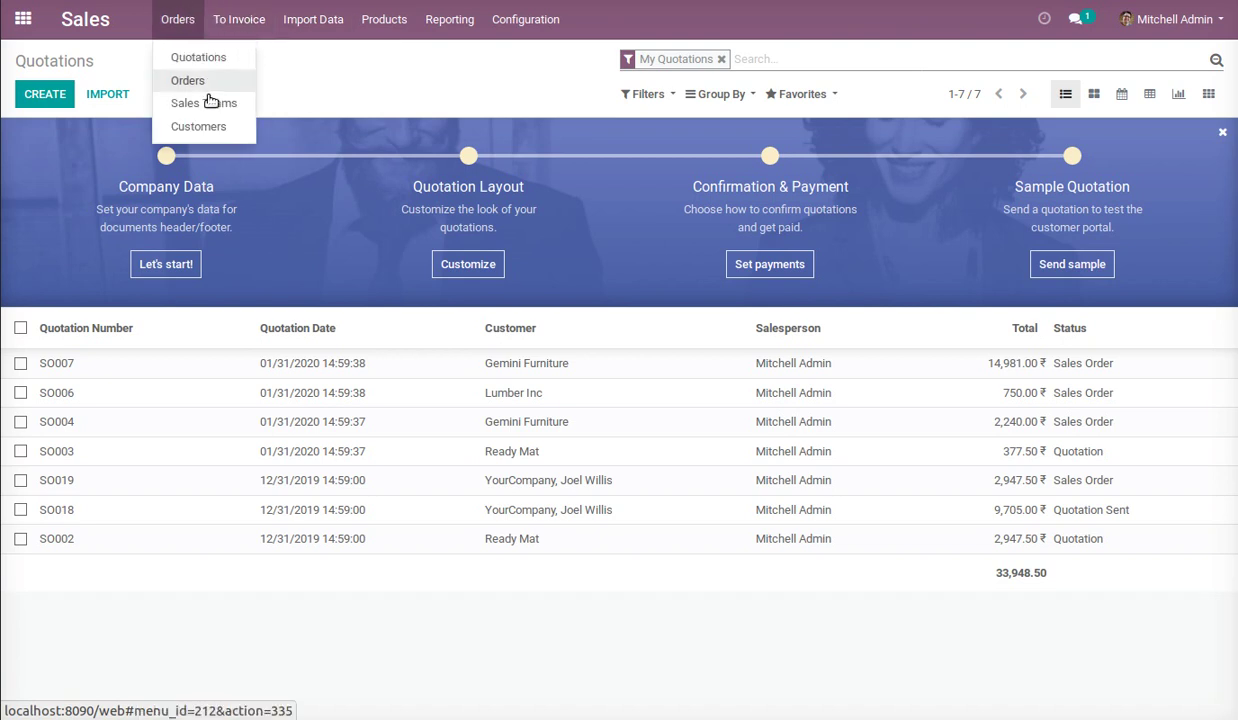
click(208, 126)
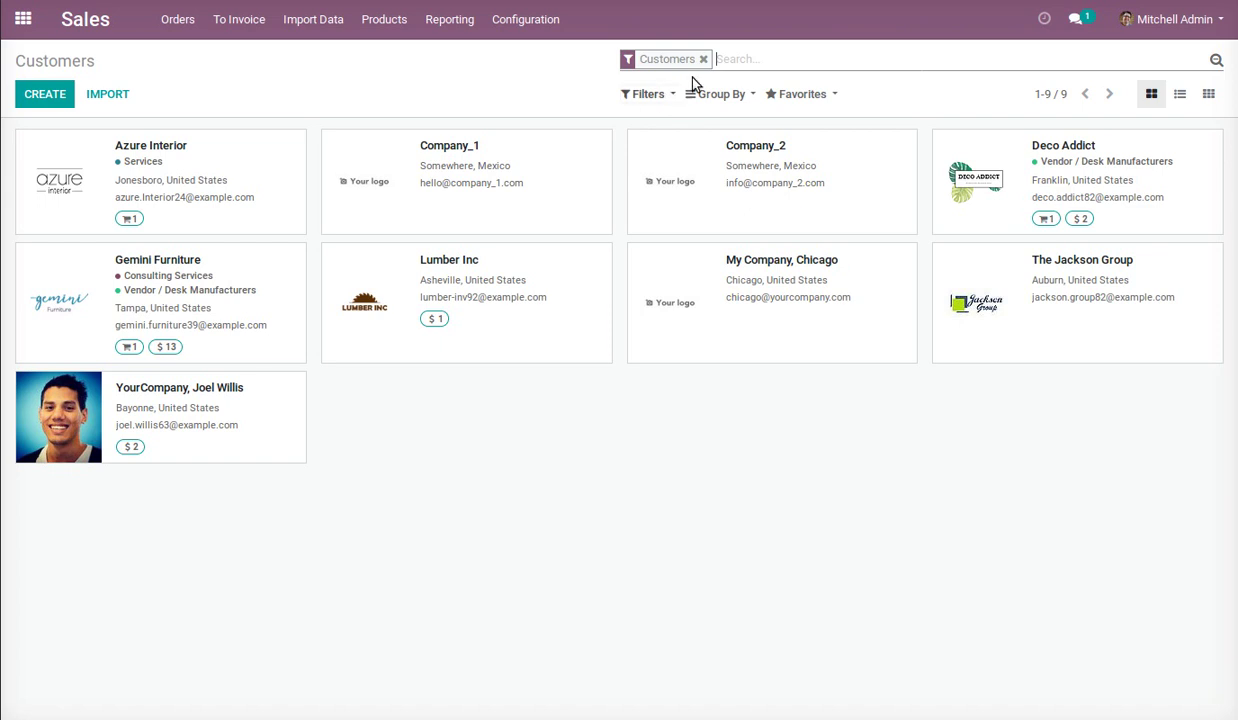
click(702, 59)
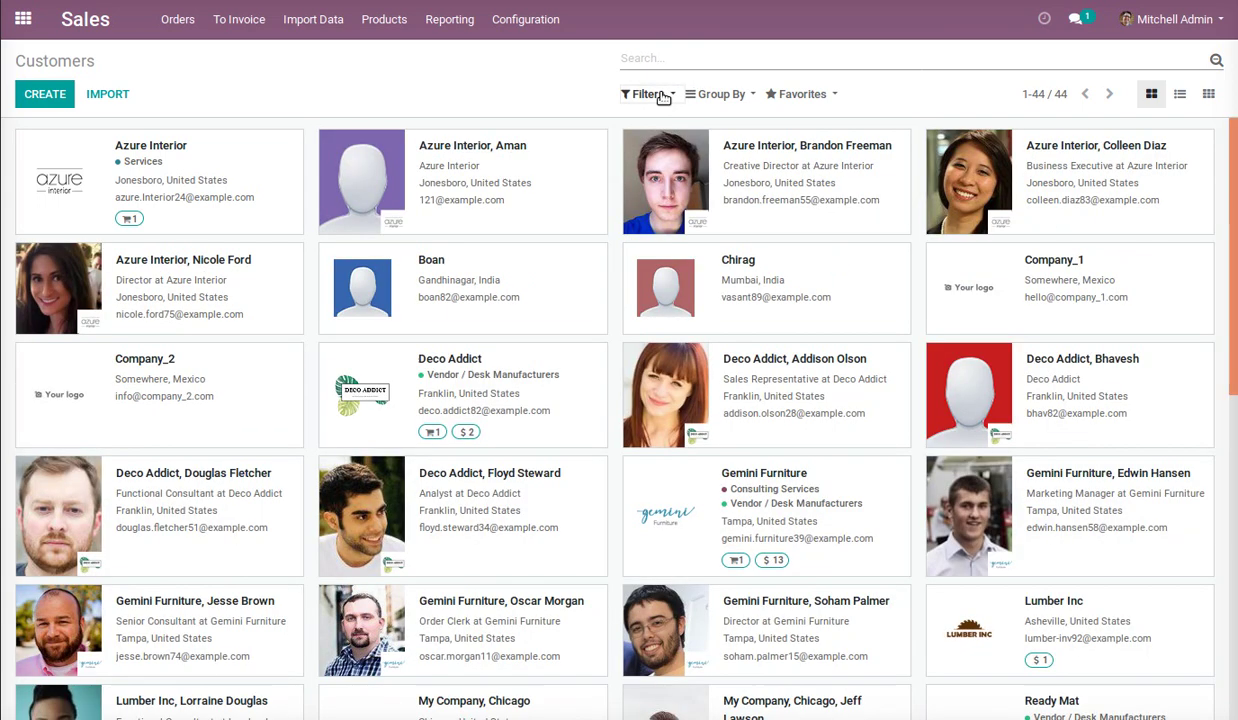
click(660, 96)
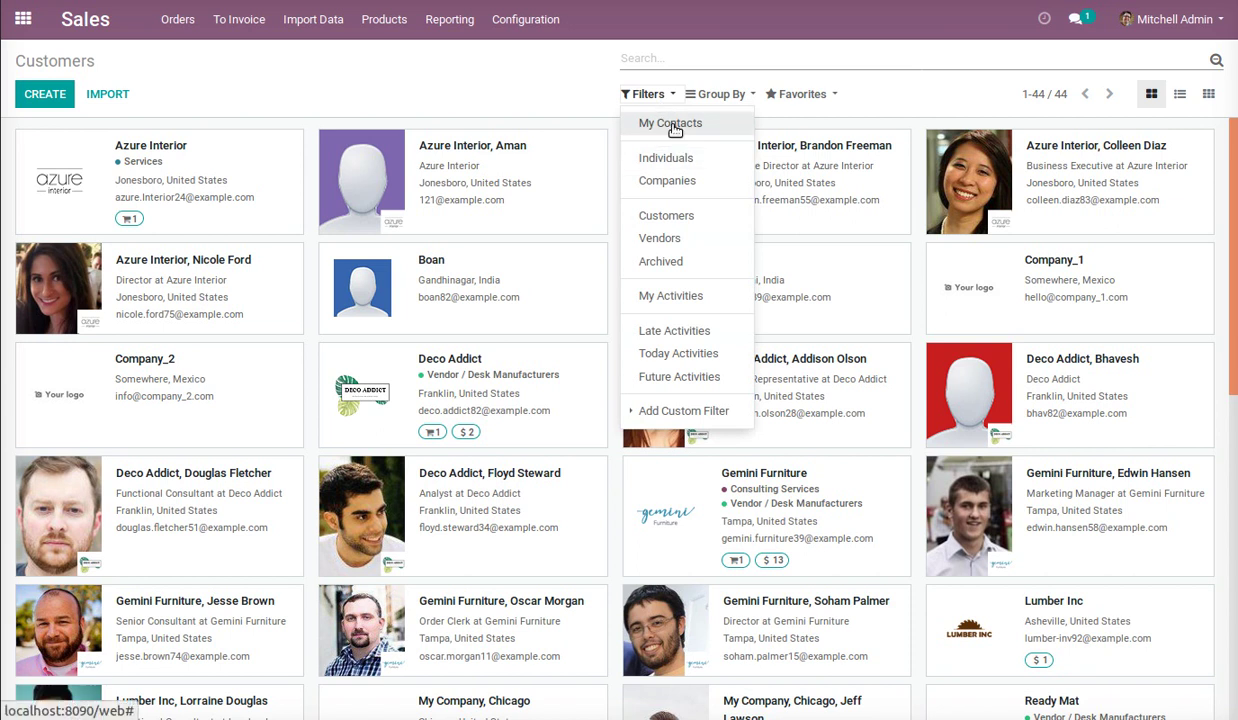
click(672, 124)
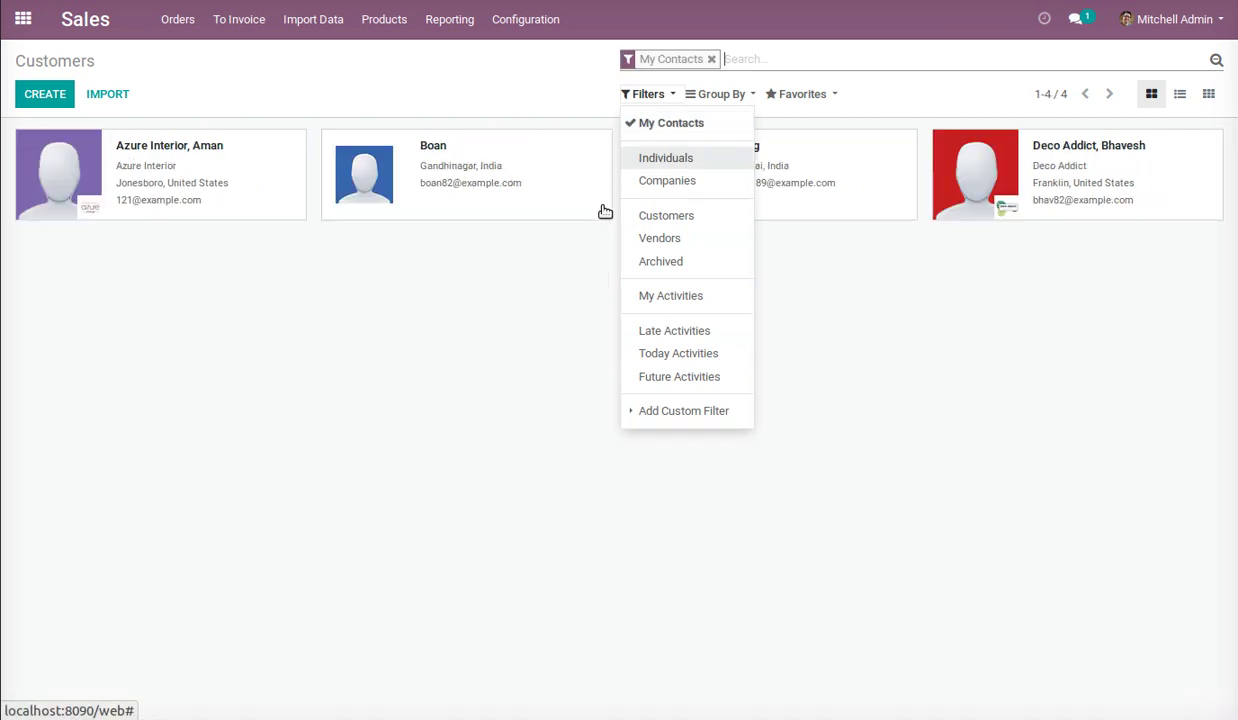
click(470, 346)
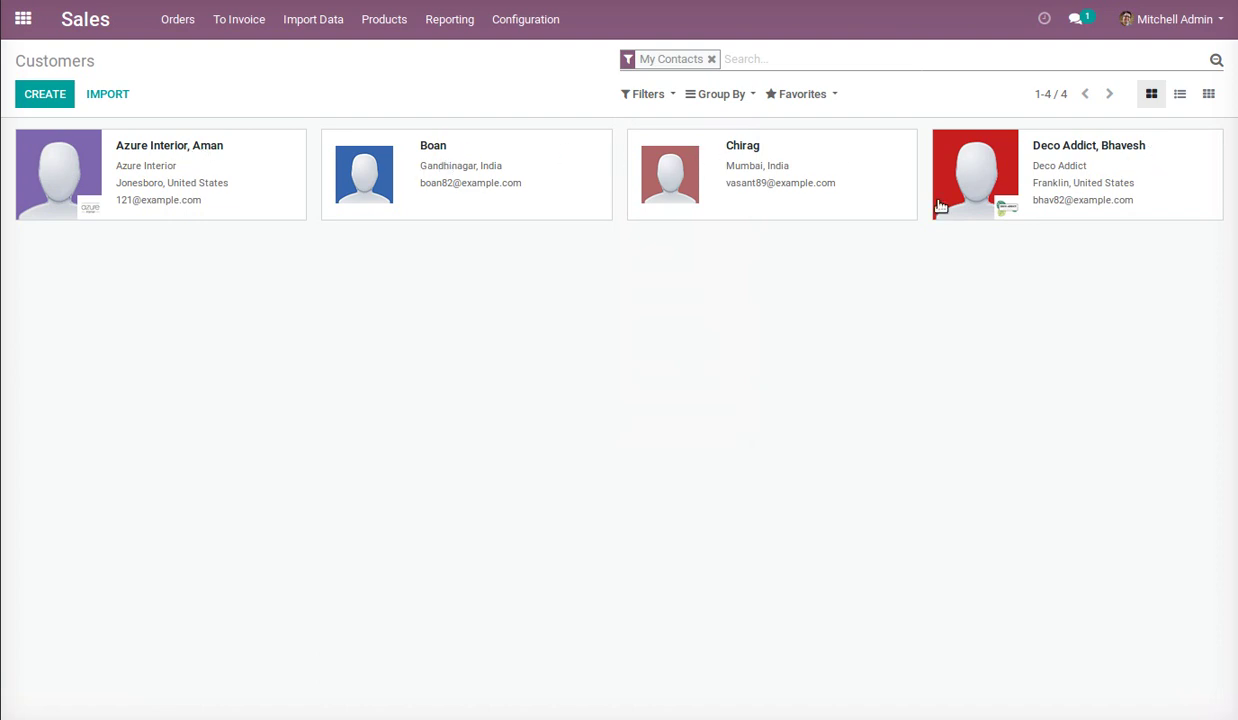
Review the first imported contact's address and details, then return to Customers.
click(277, 172)
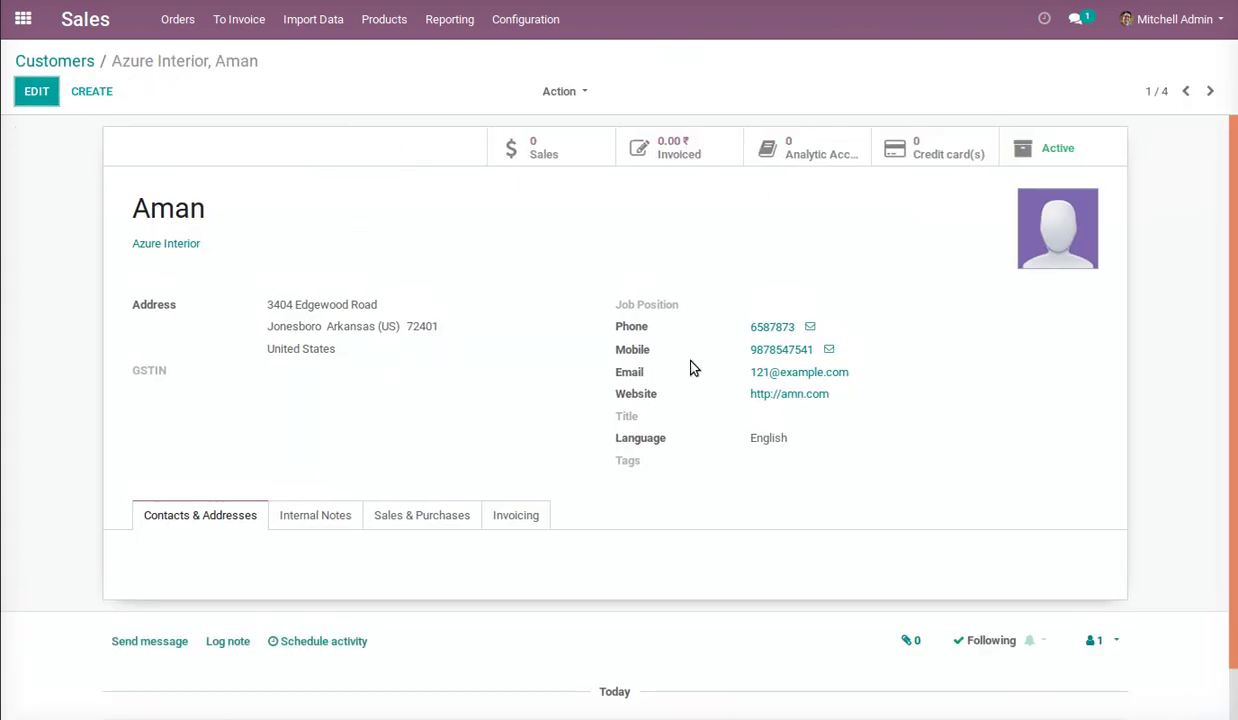
drag(558, 270, 868, 443)
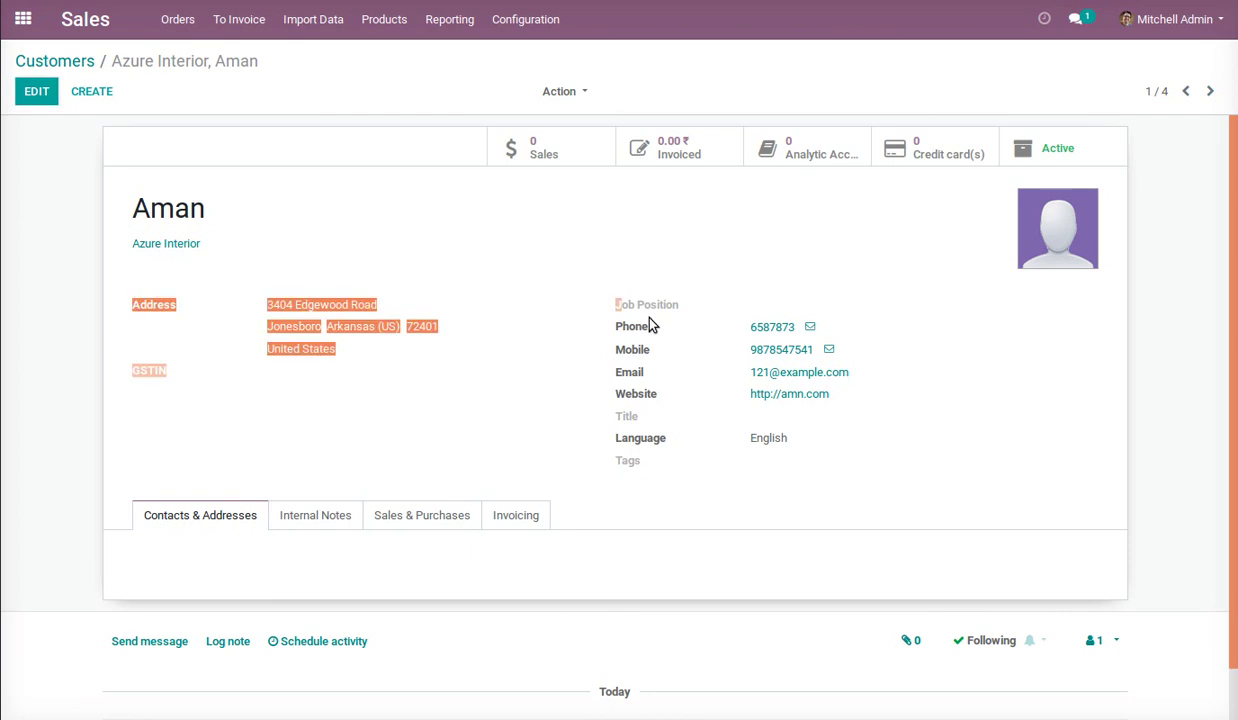
click(868, 443)
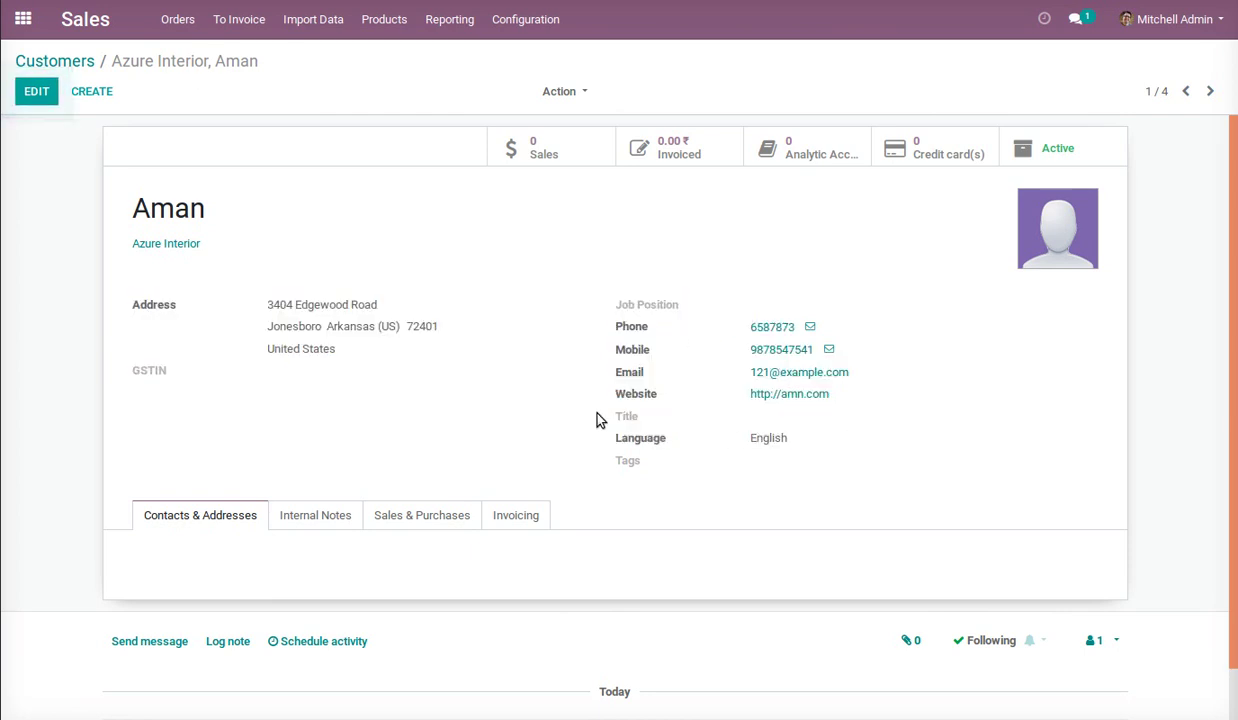
click(77, 61)
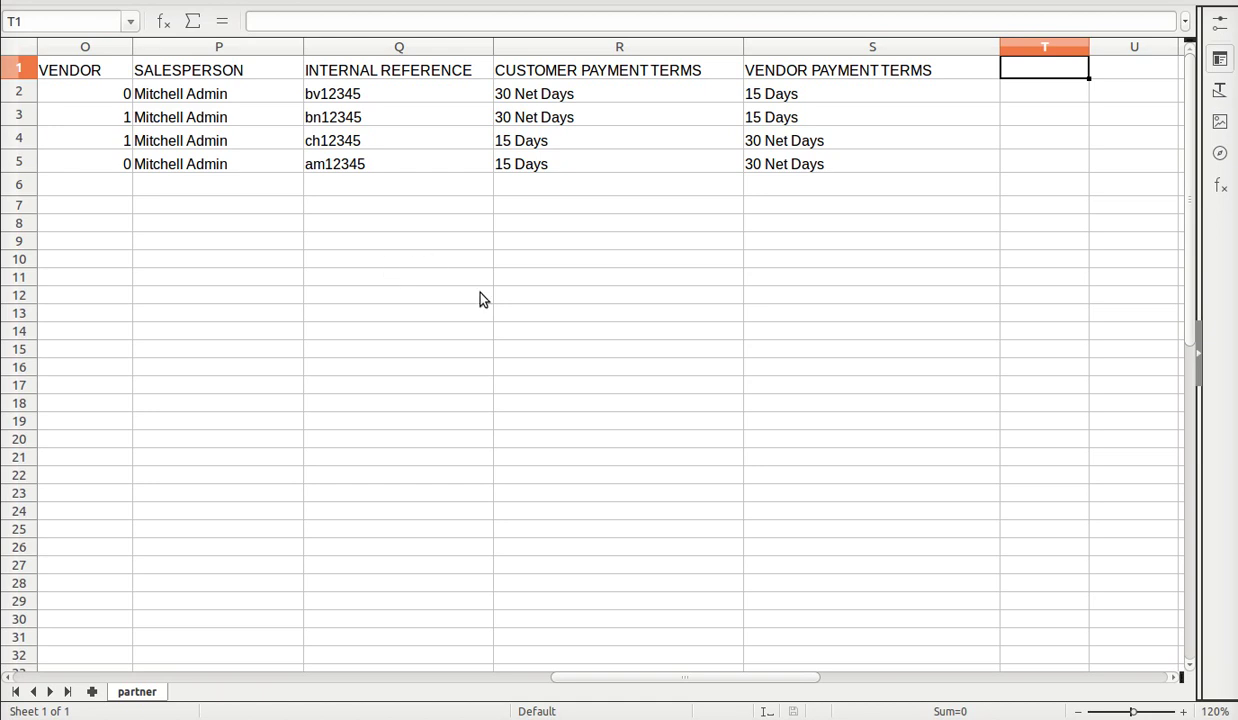
Change the street in cell D5 to S.P.Road.
drag(647, 682, 166, 680)
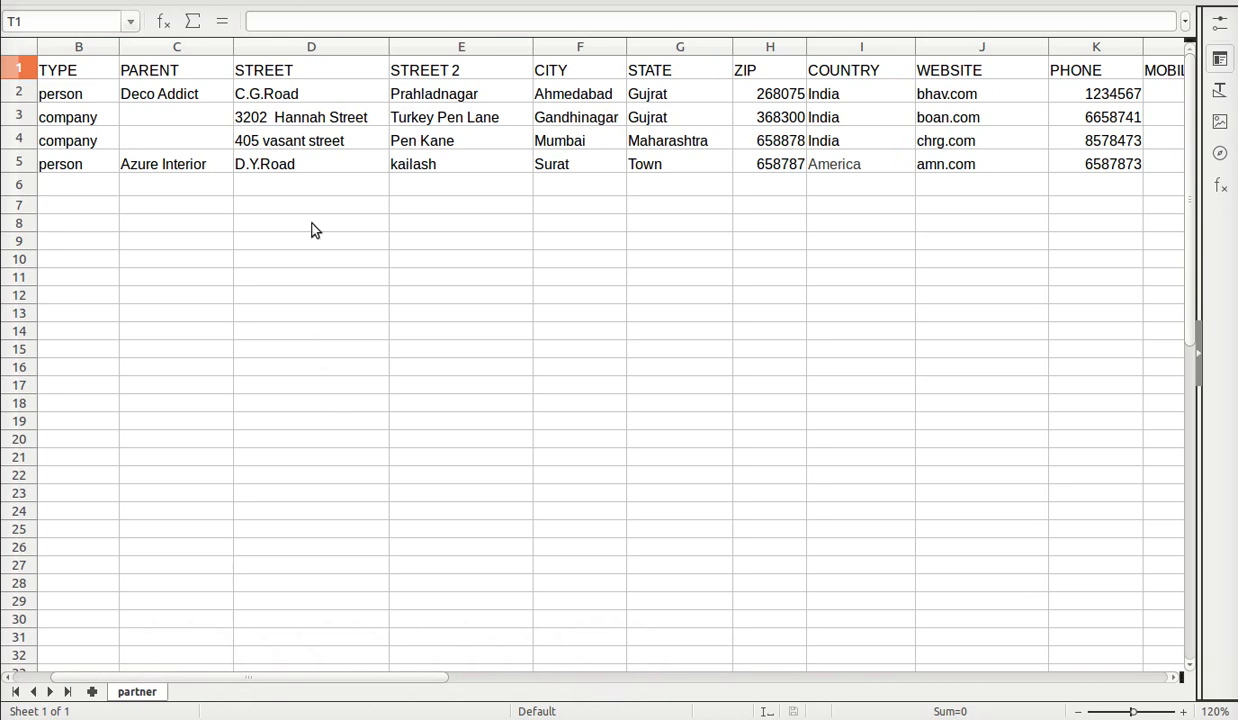
click(291, 168)
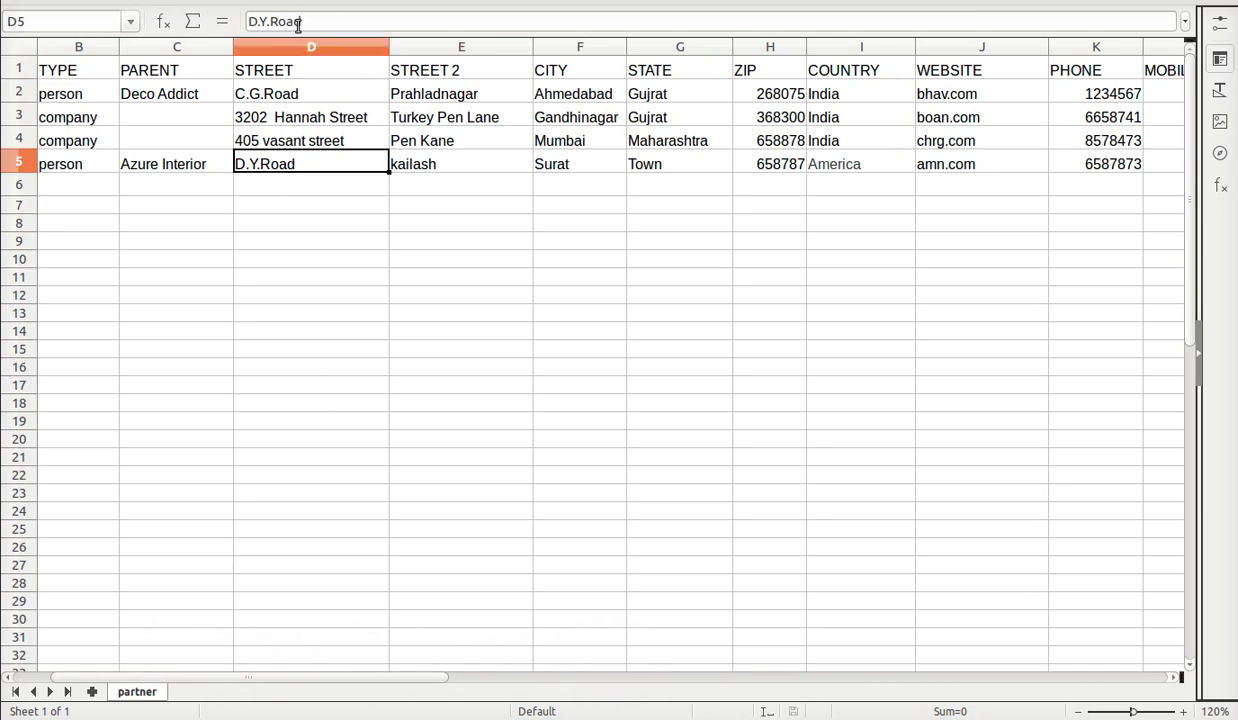
click(248, 20)
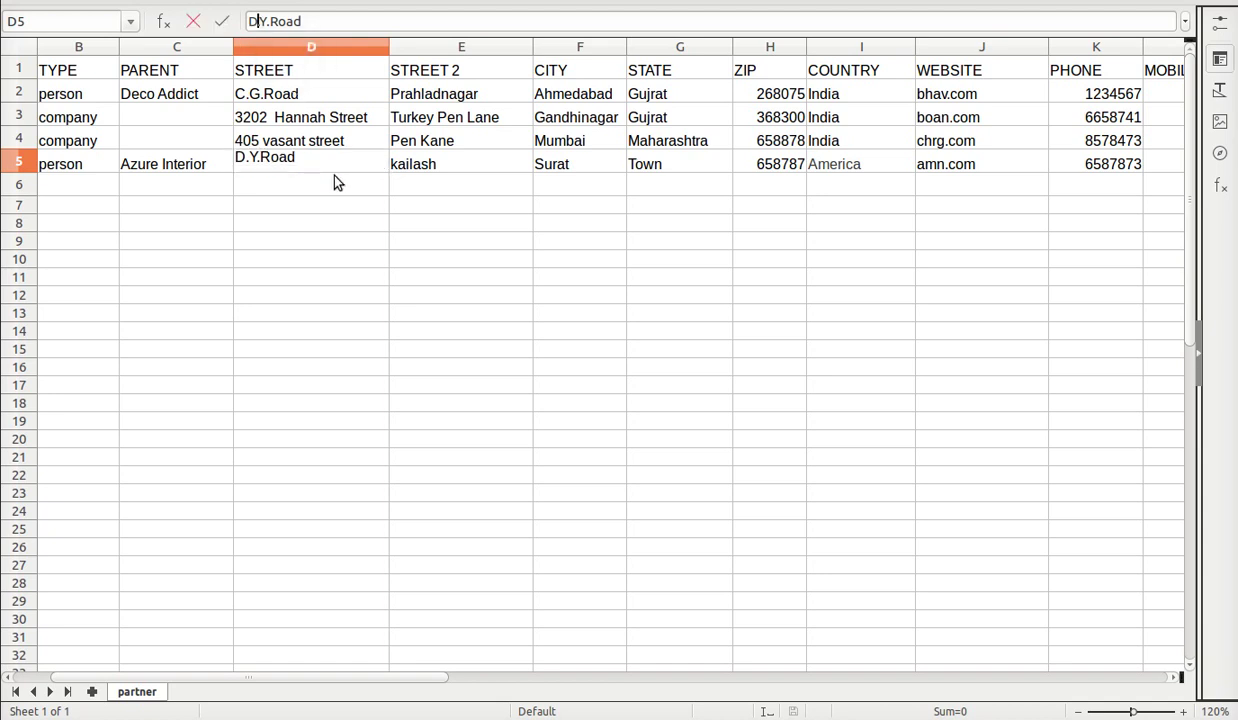
key(Delete)
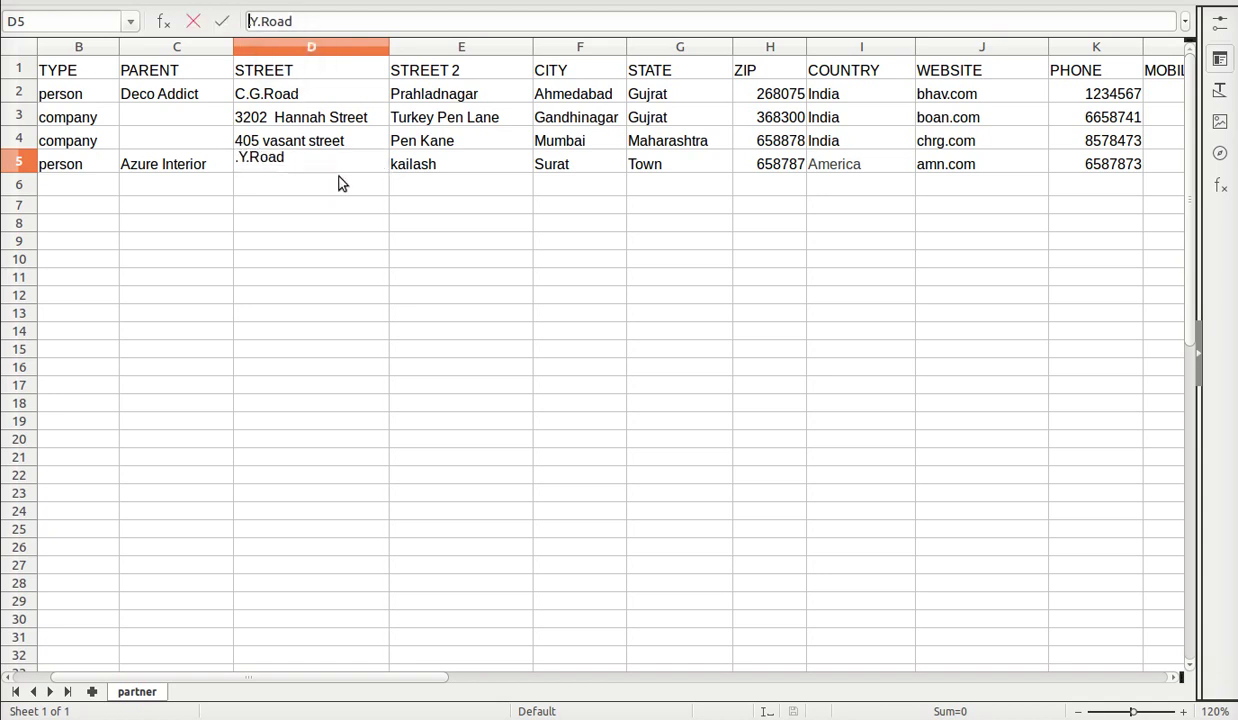
text(S)
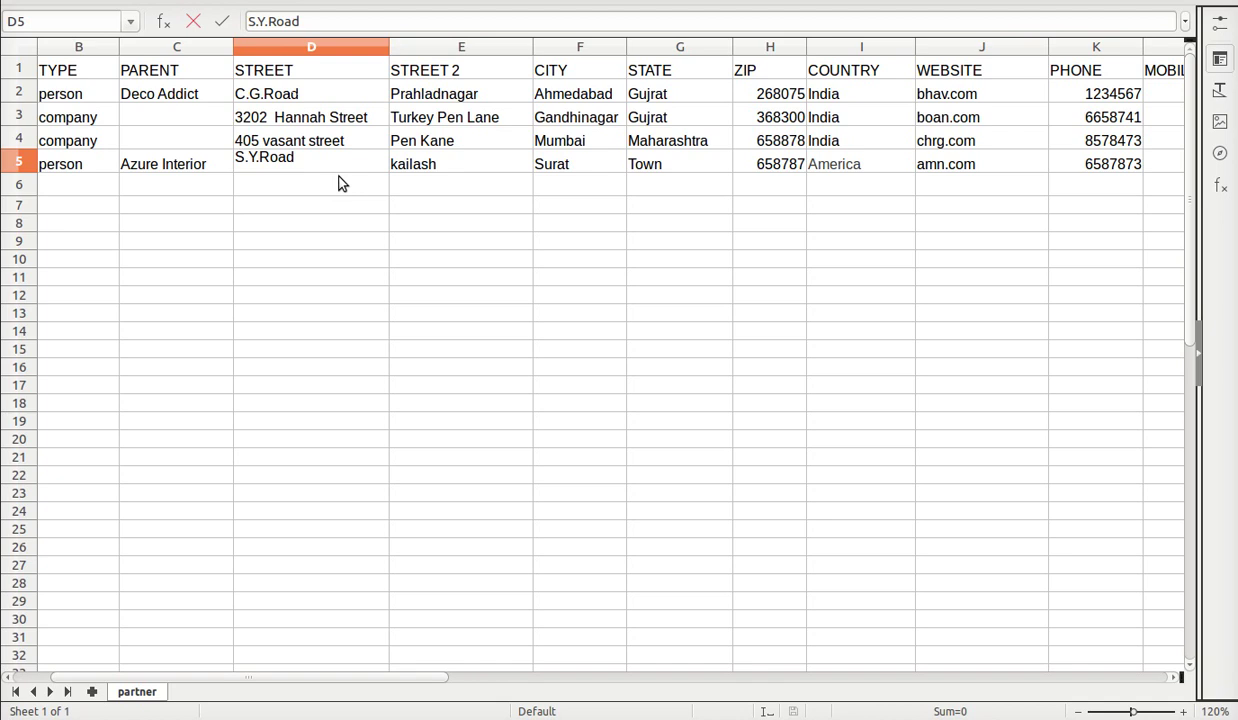
key(Right)
key(Right)
key(BackSpace)
text(P)
click(708, 170)
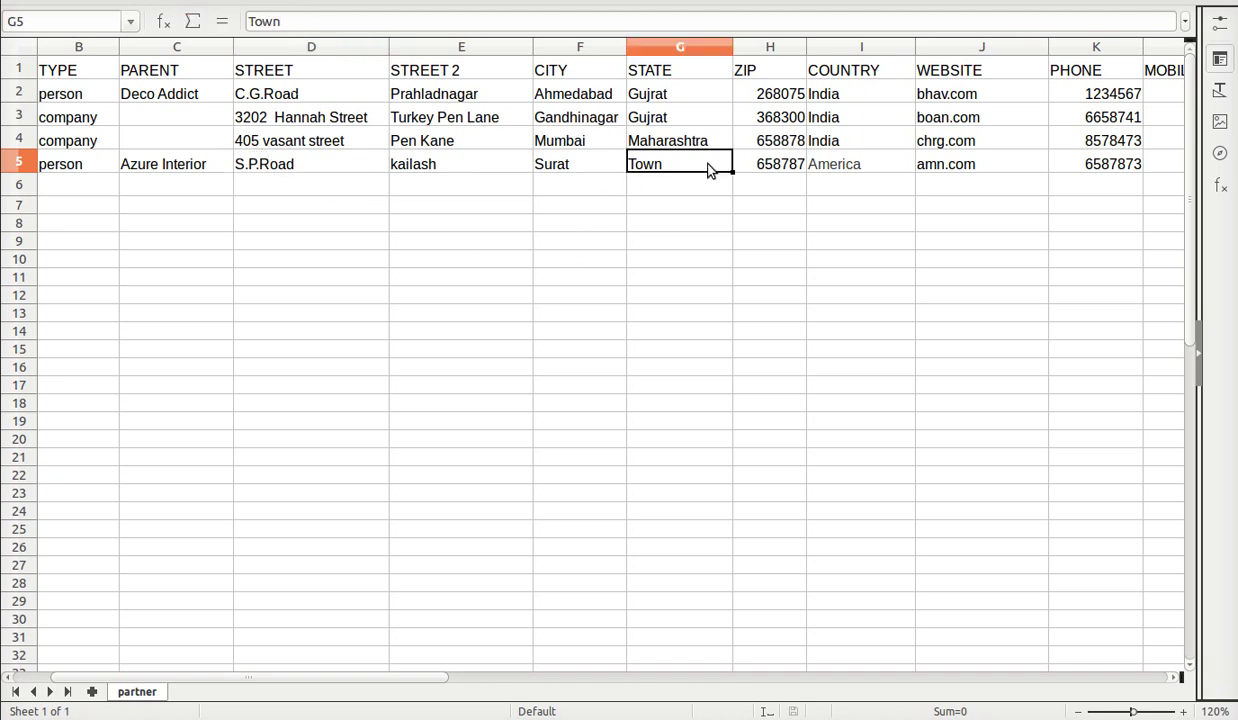
Replace the country America in cell I5 with India.
key(Tab)
key(Tab)
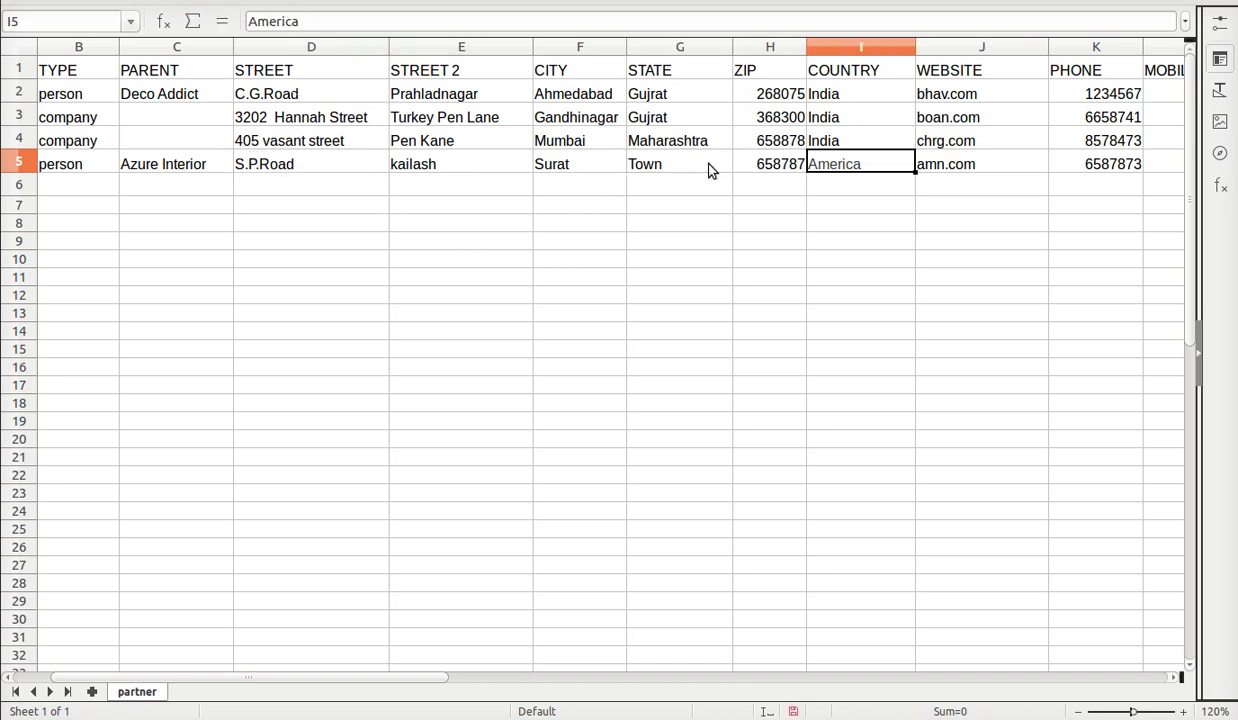
key(Tab)
key(Tab)
key(shift+Tab)
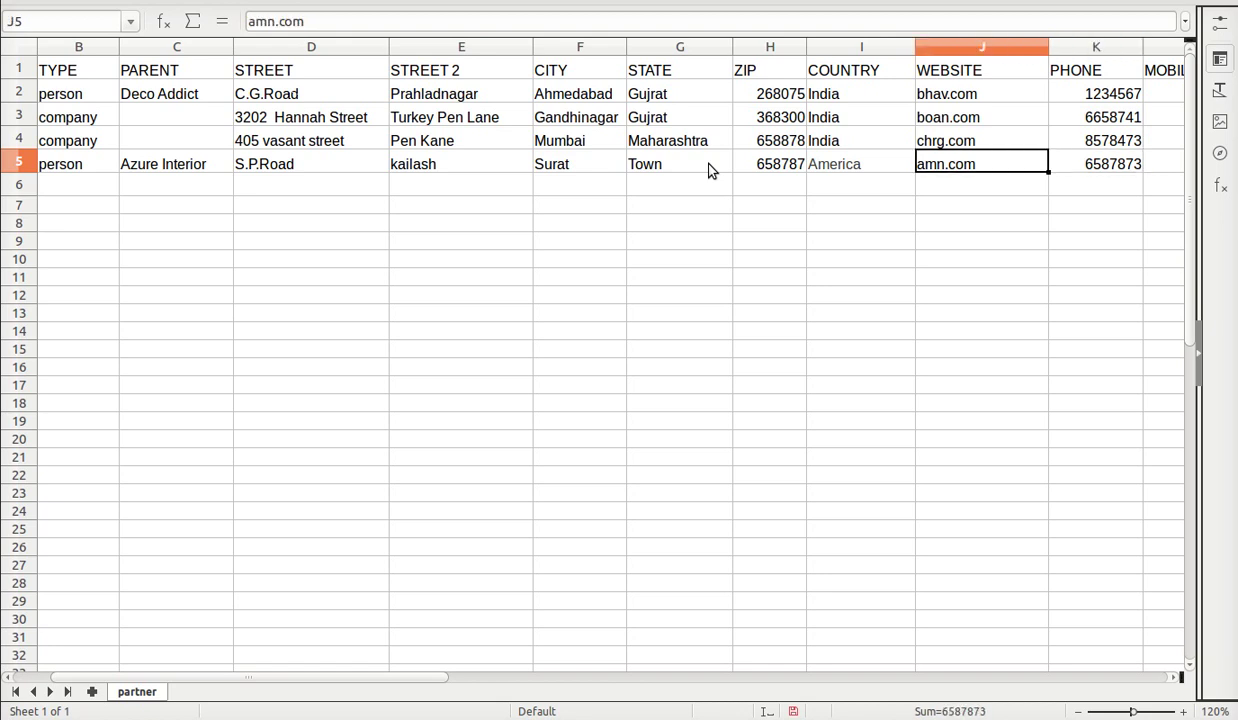
key(shift+Tab)
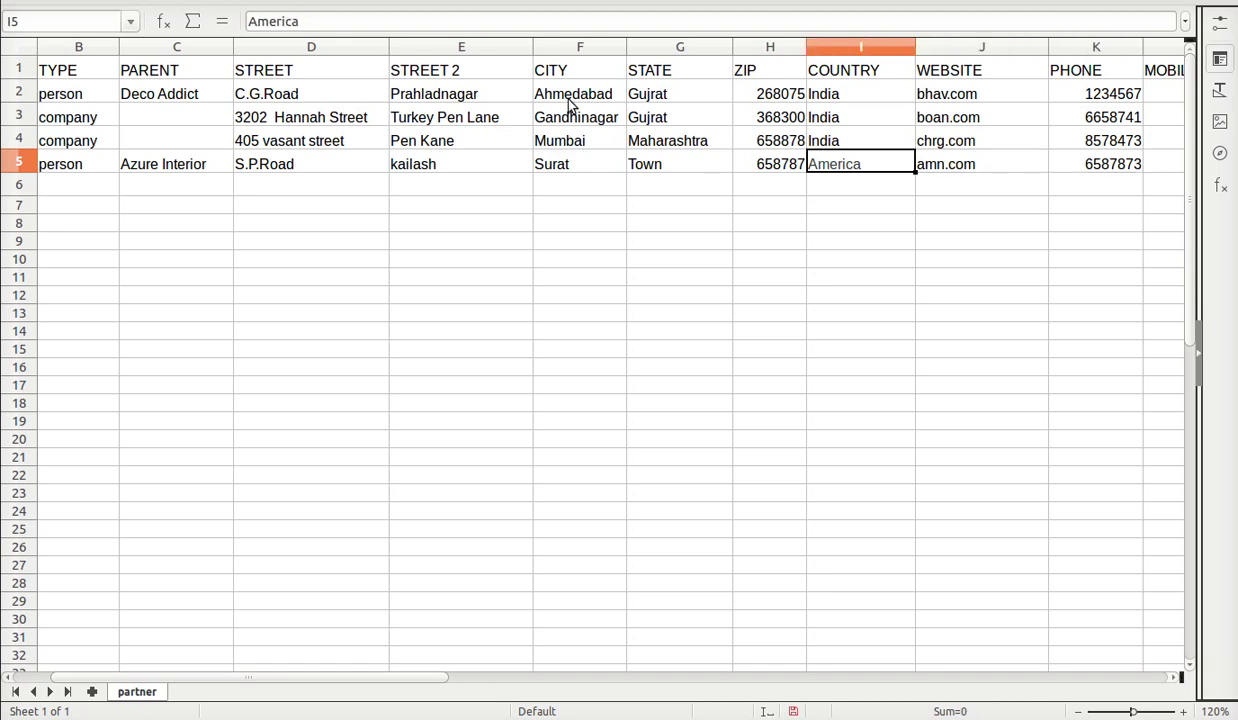
click(389, 24)
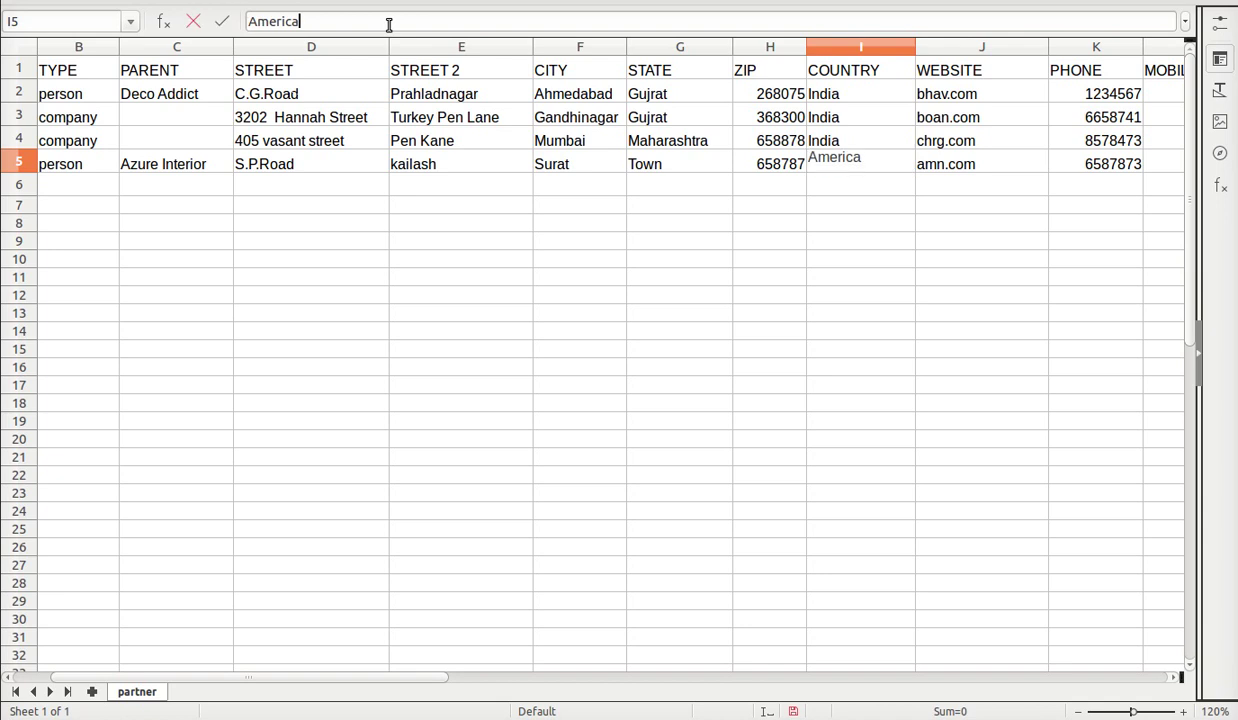
double_click(389, 24)
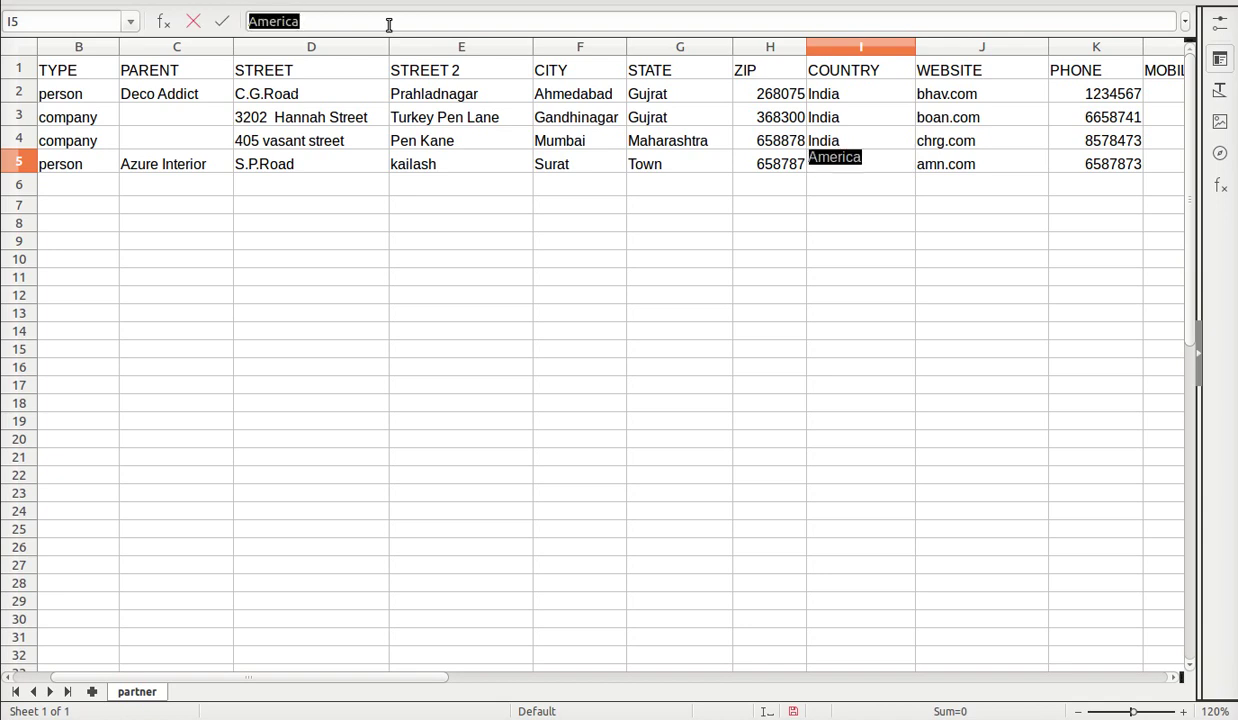
text(India)
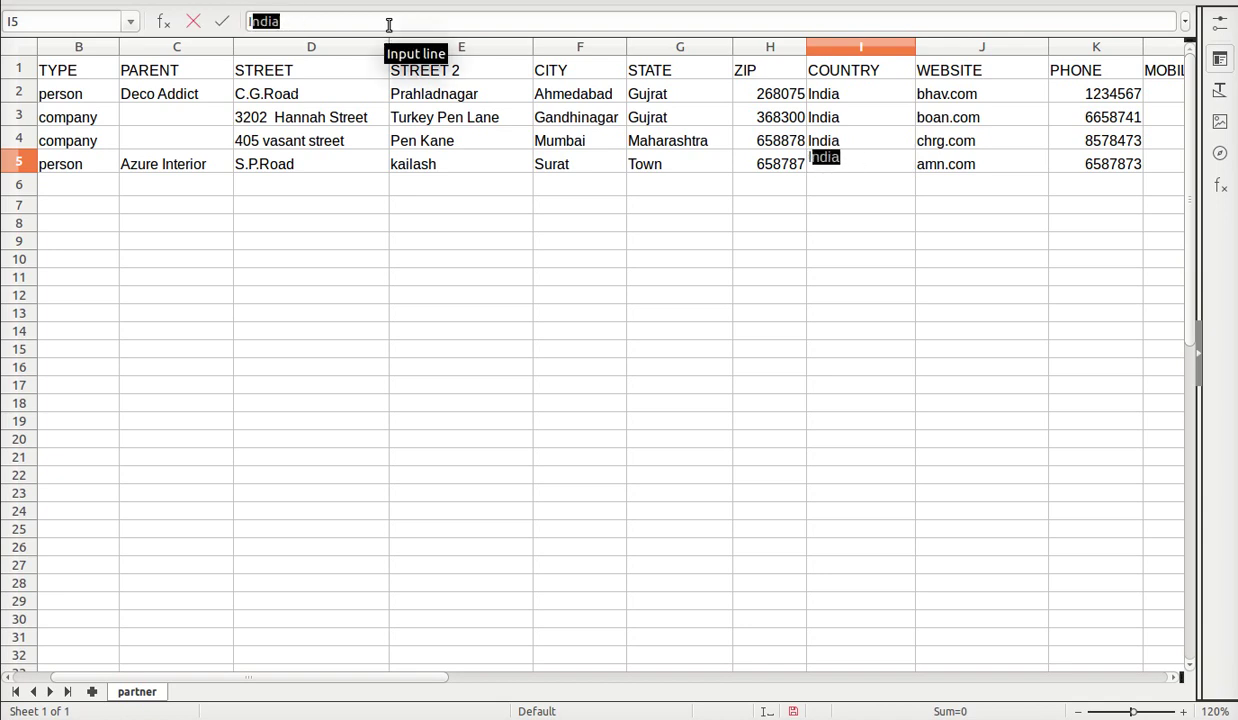
click(868, 226)
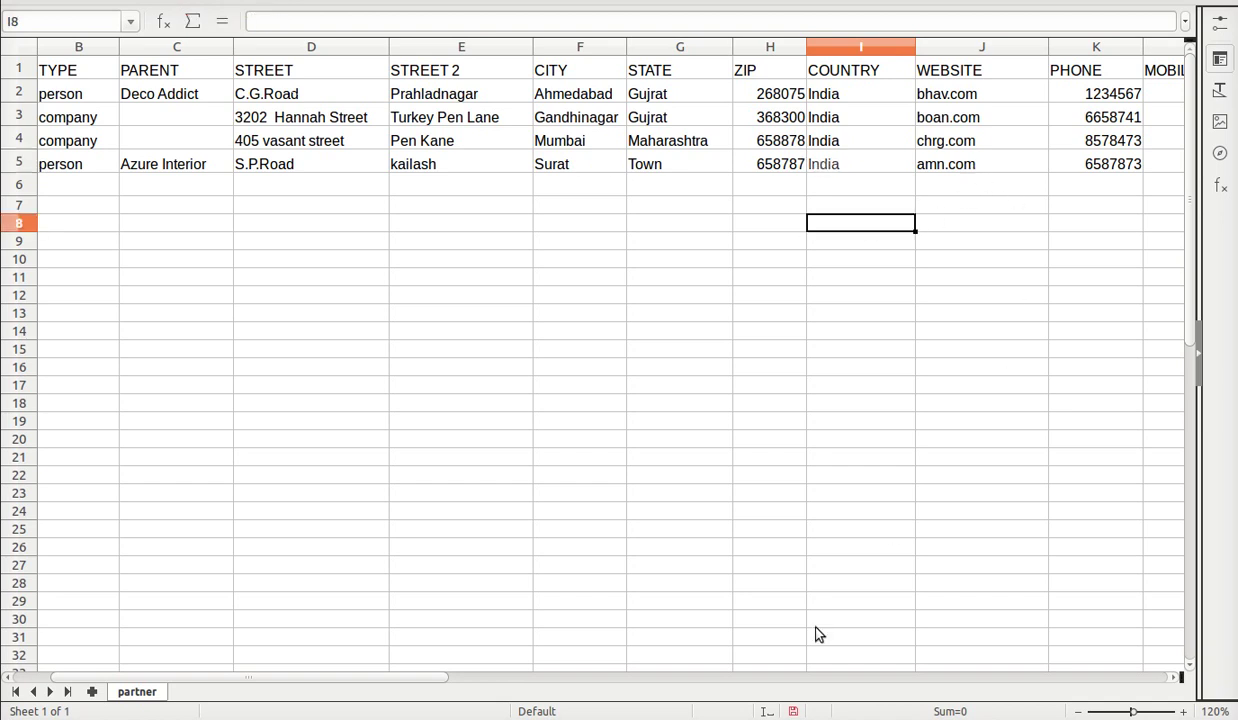
Overwrite the Azure Interior e-mail in cell M5 with a new address.
drag(412, 681, 619, 688)
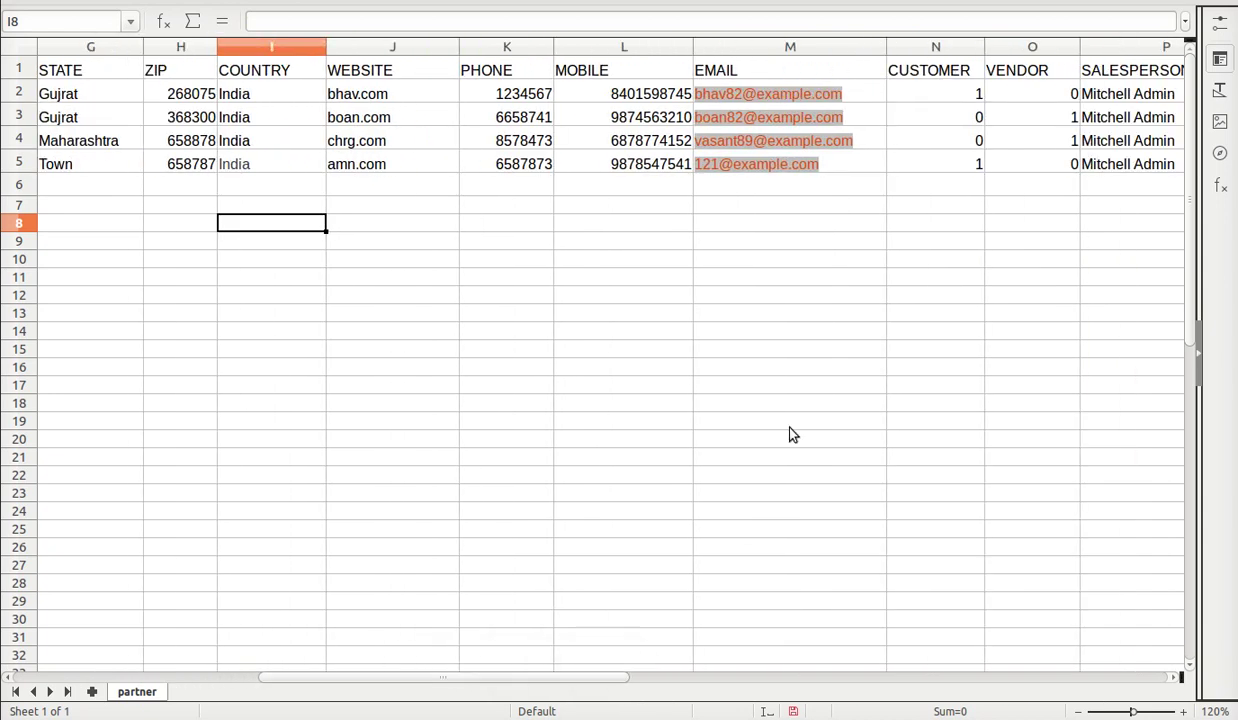
click(818, 169)
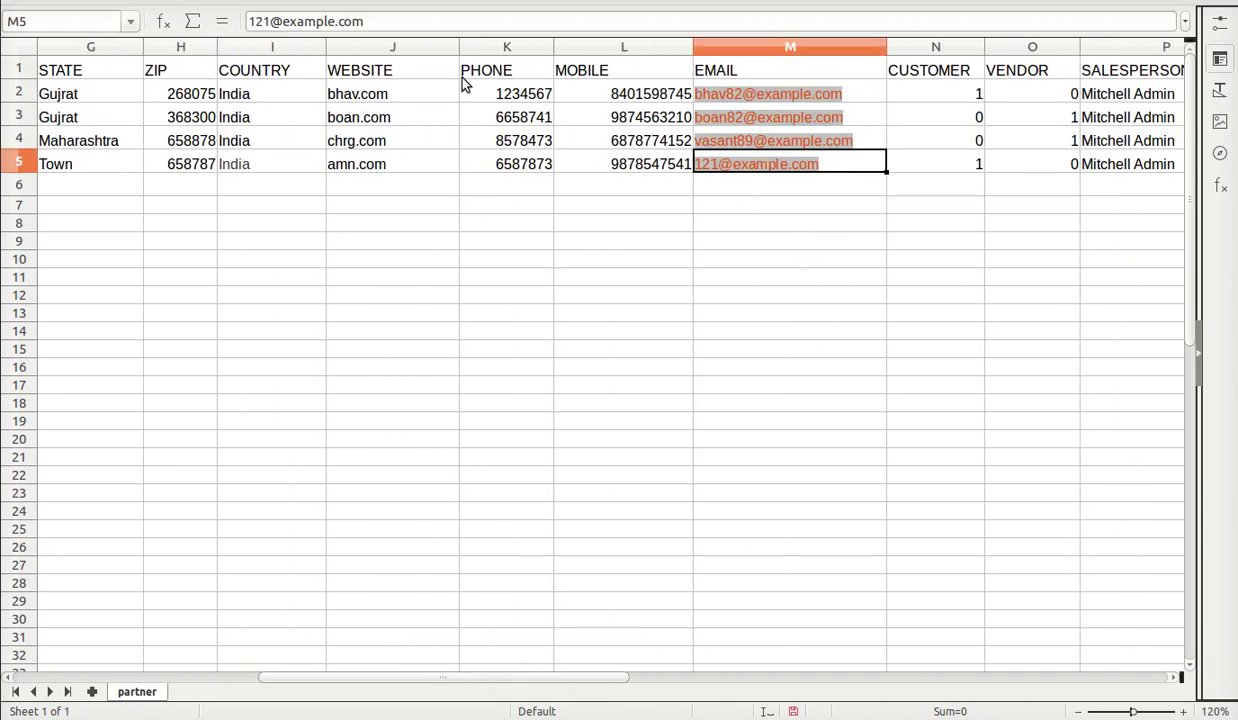
click(412, 20)
triple_click(412, 20)
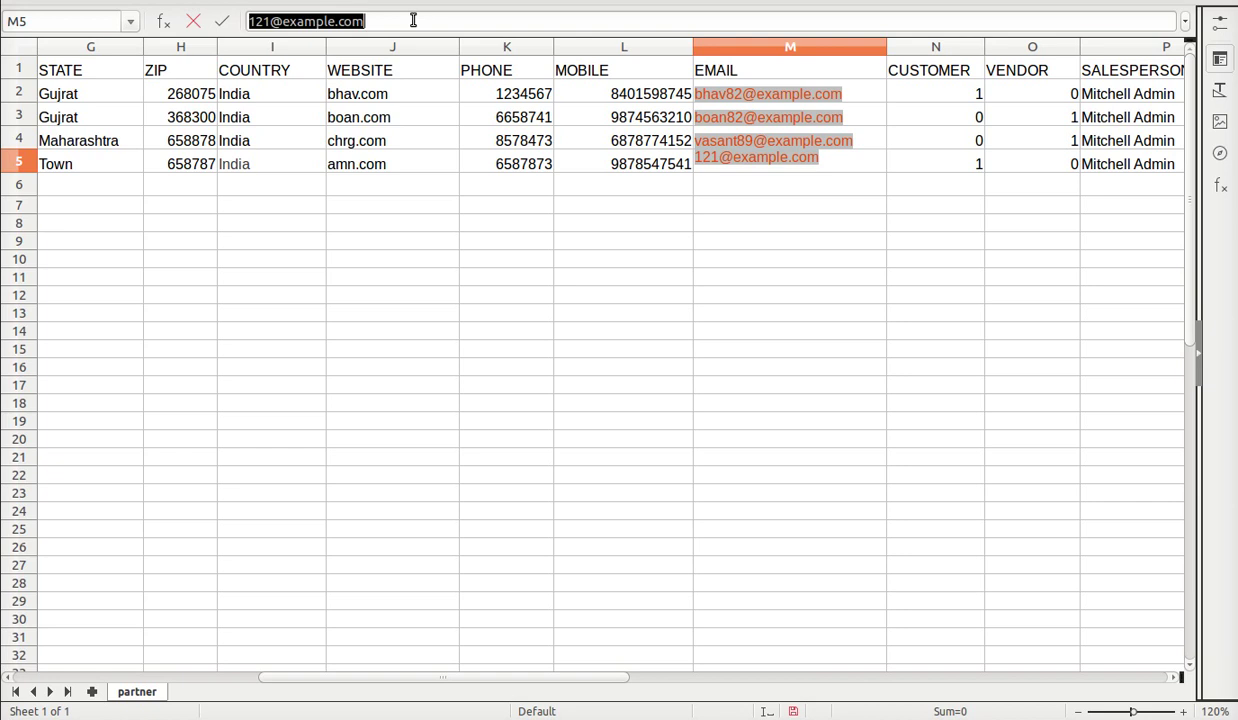
text(india)
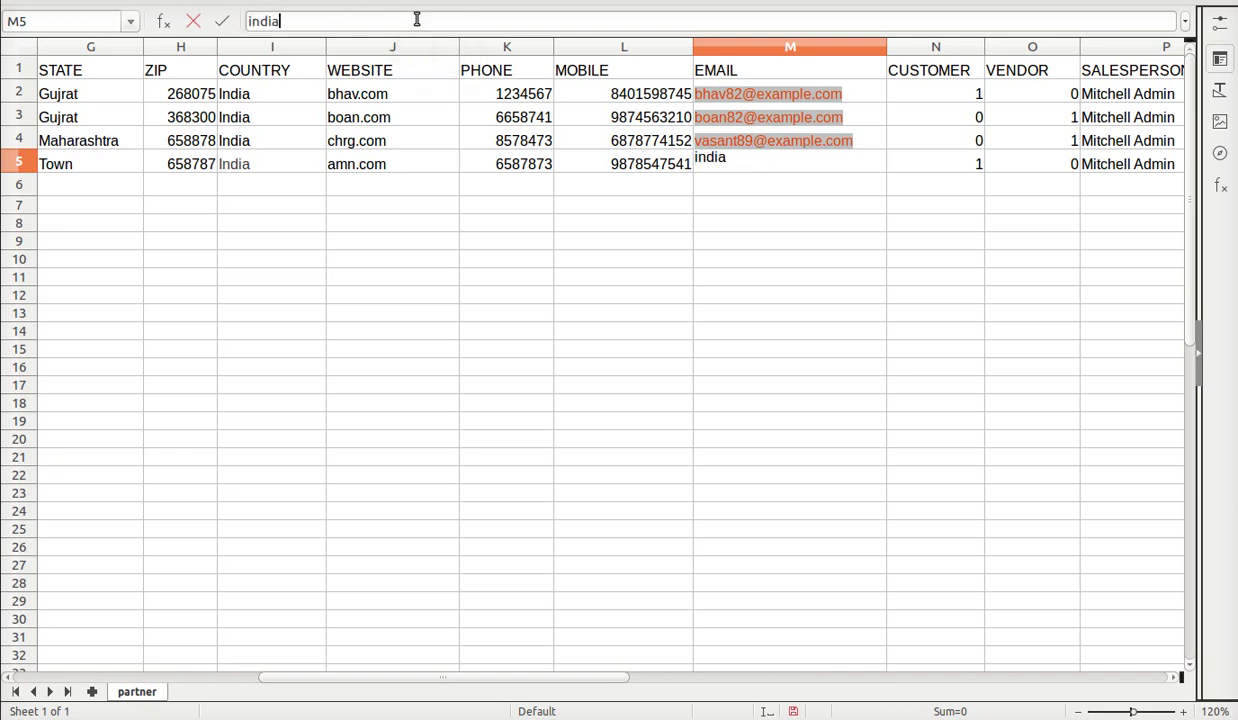
text(@)
text(example.)
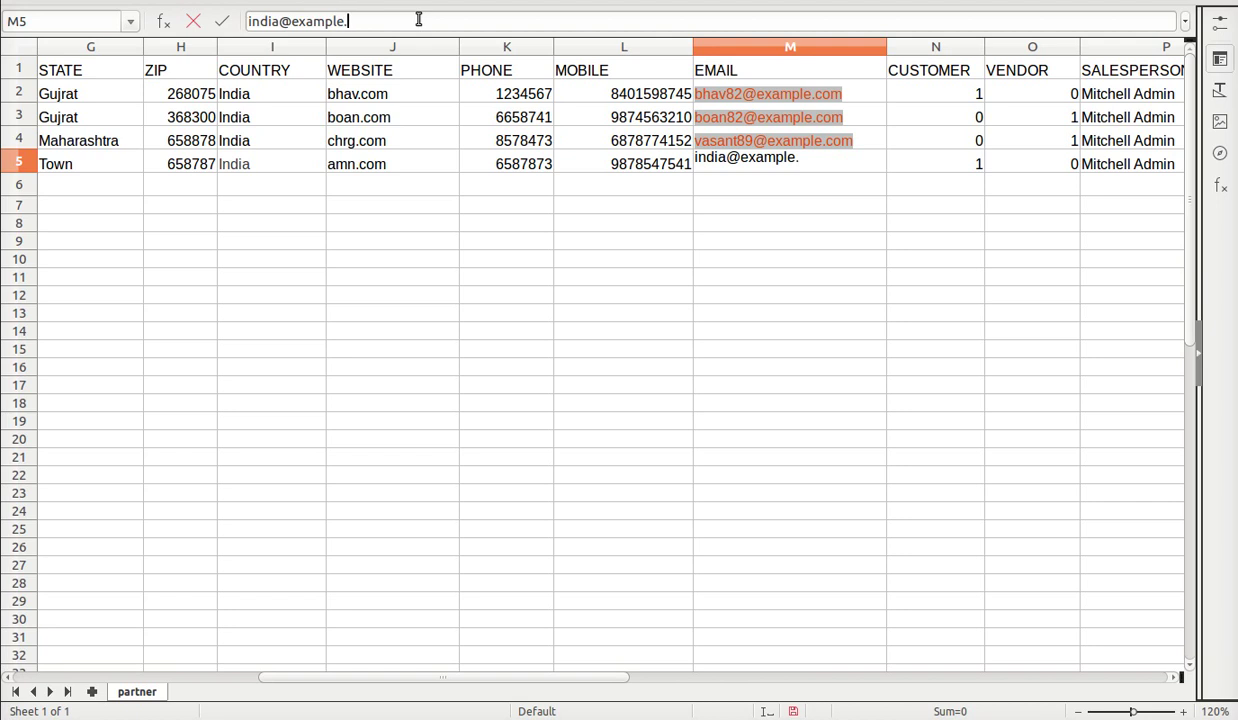
text(com)
click(816, 241)
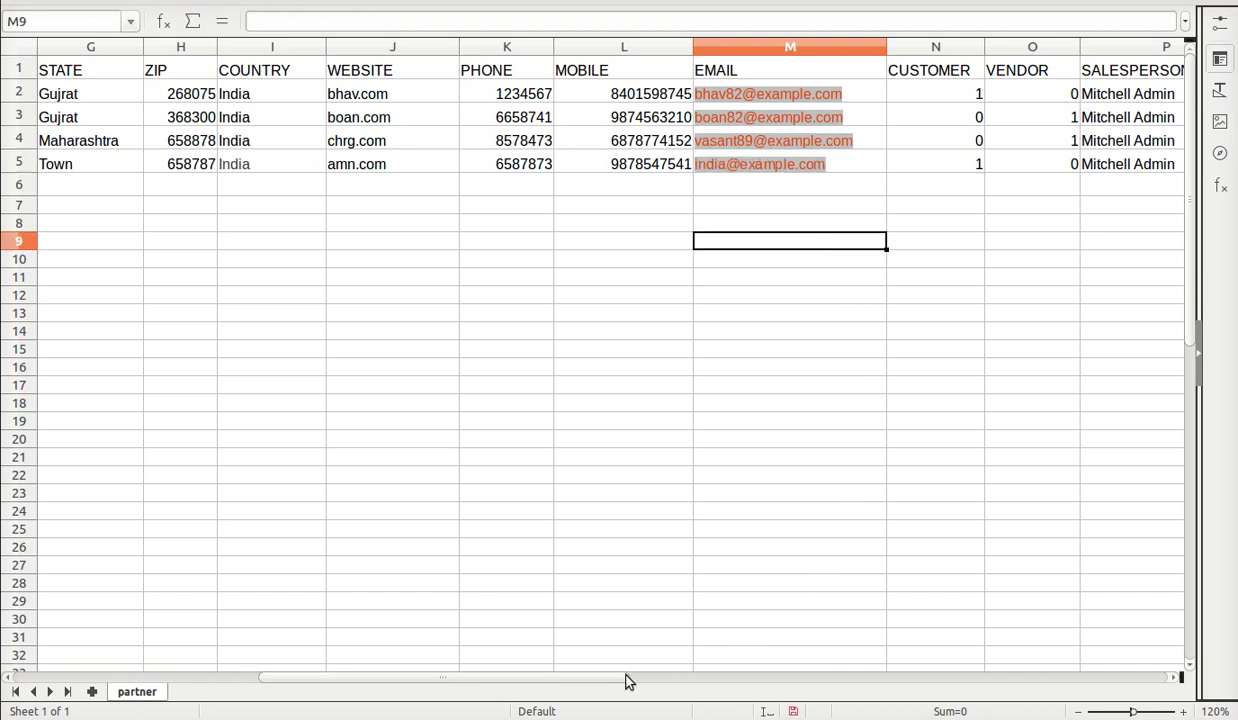
Re-import partner.csv as CSV using the Update Partner option.
mouse_move(616, 678)
mouse_down()
mouse_move(925, 680)
mouse_move(169, 708)
mouse_up()
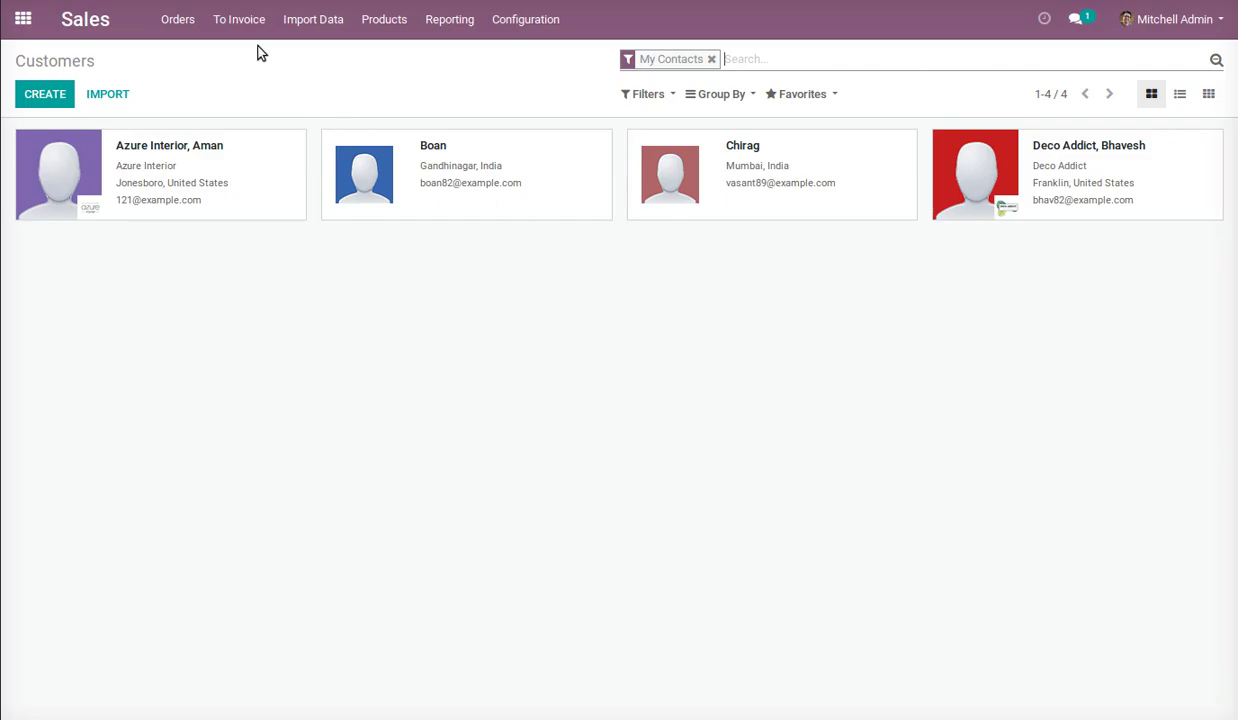
click(315, 28)
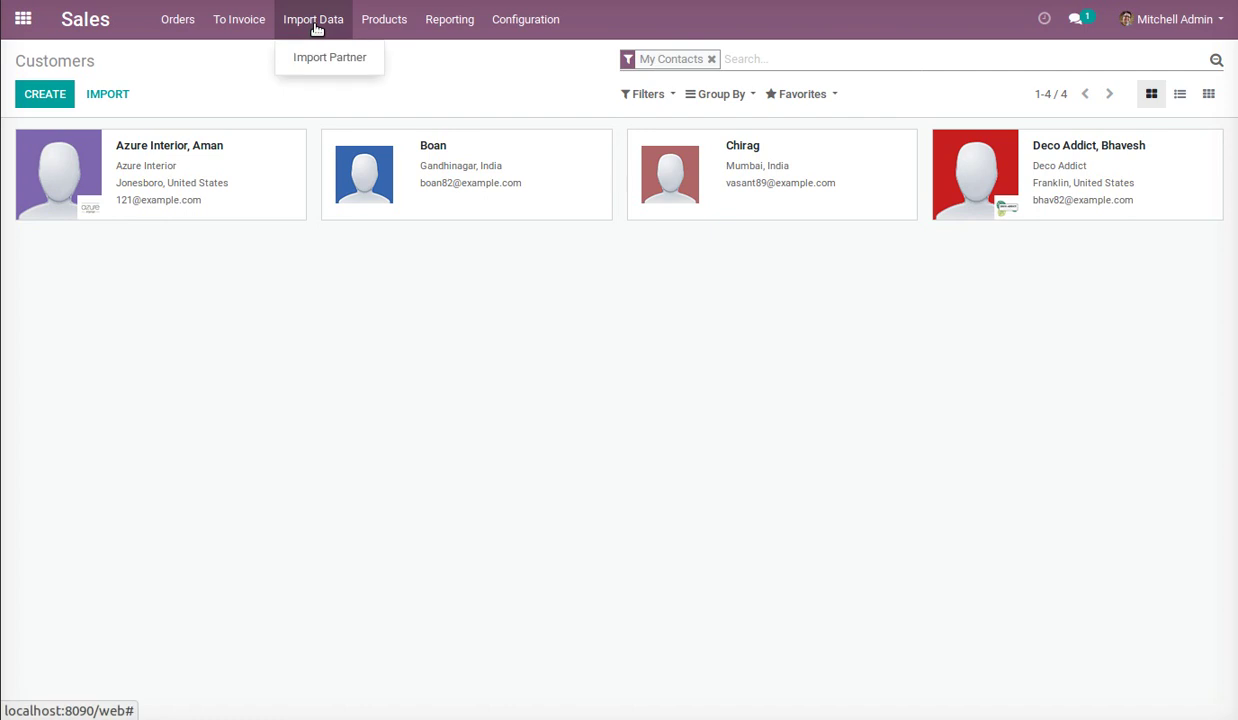
click(318, 55)
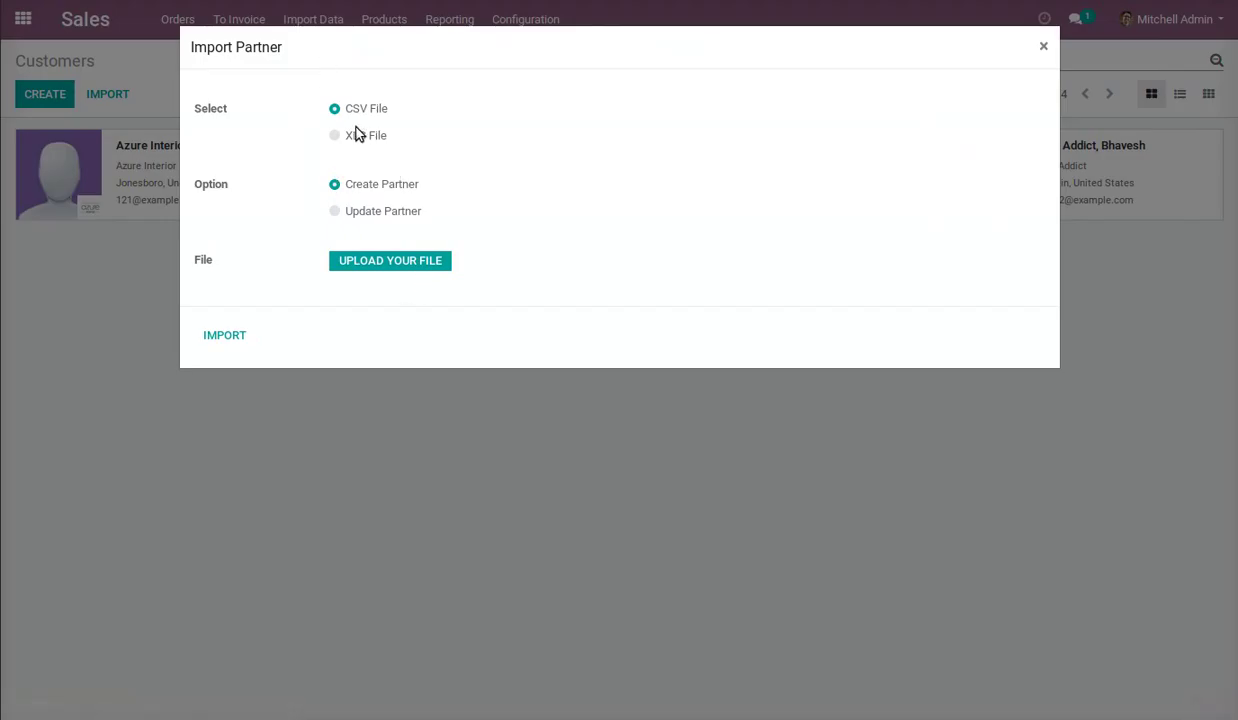
click(364, 212)
click(409, 263)
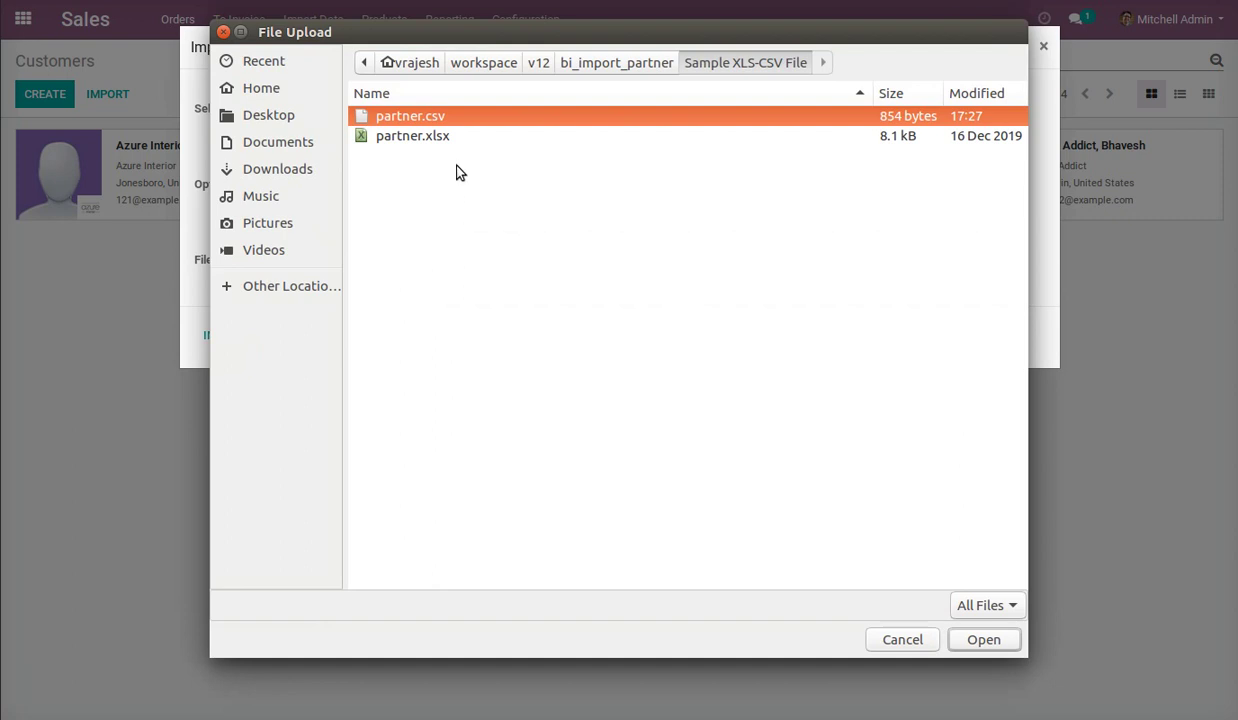
click(987, 641)
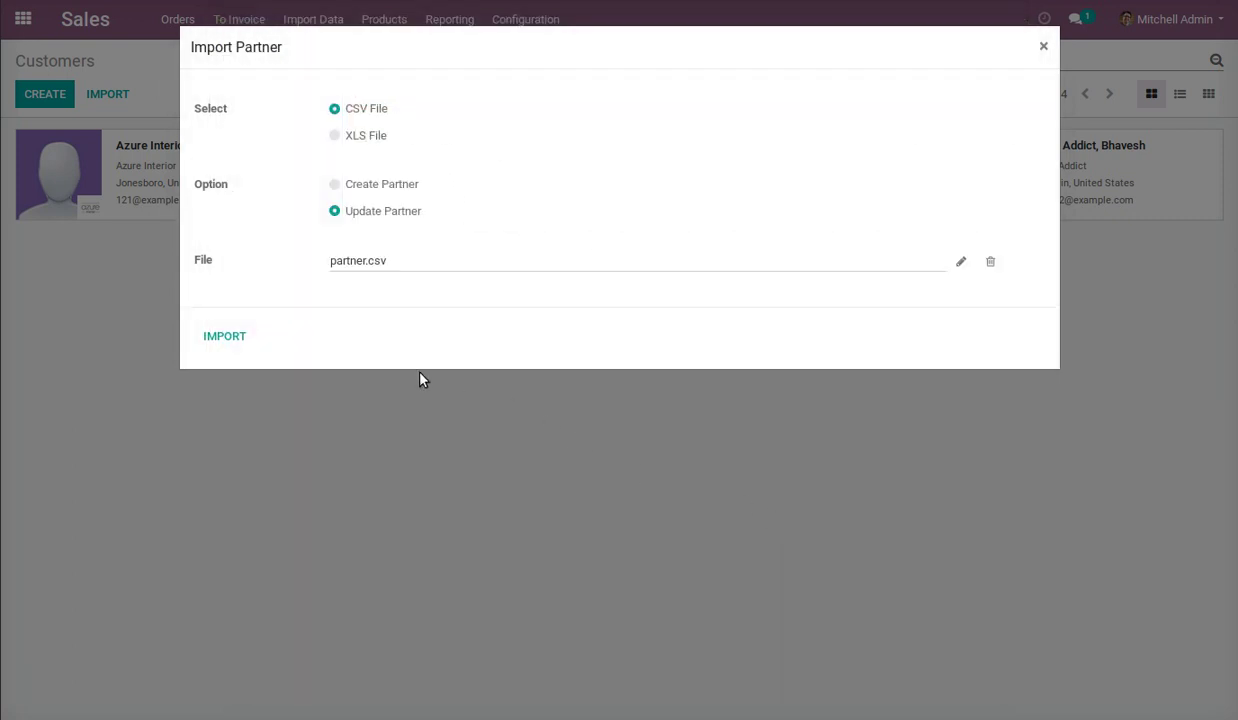
click(224, 339)
click(225, 339)
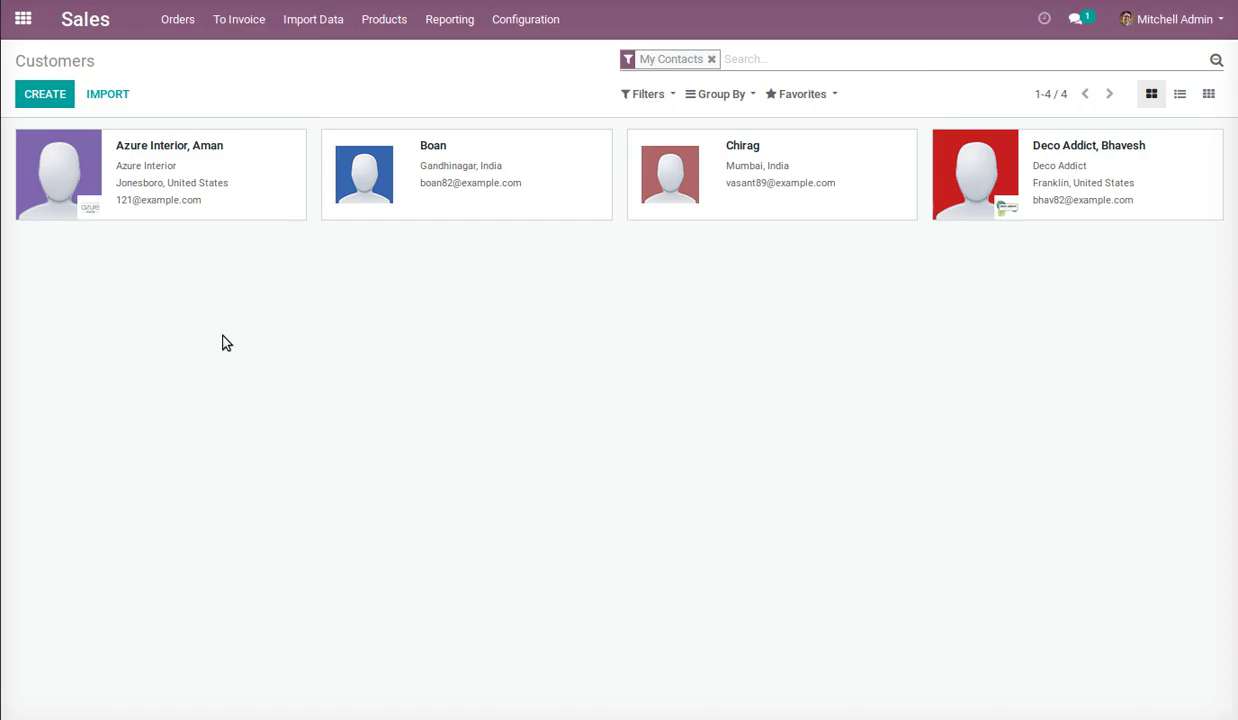
Reapply the My Contacts filter to the Customers list.
click(711, 59)
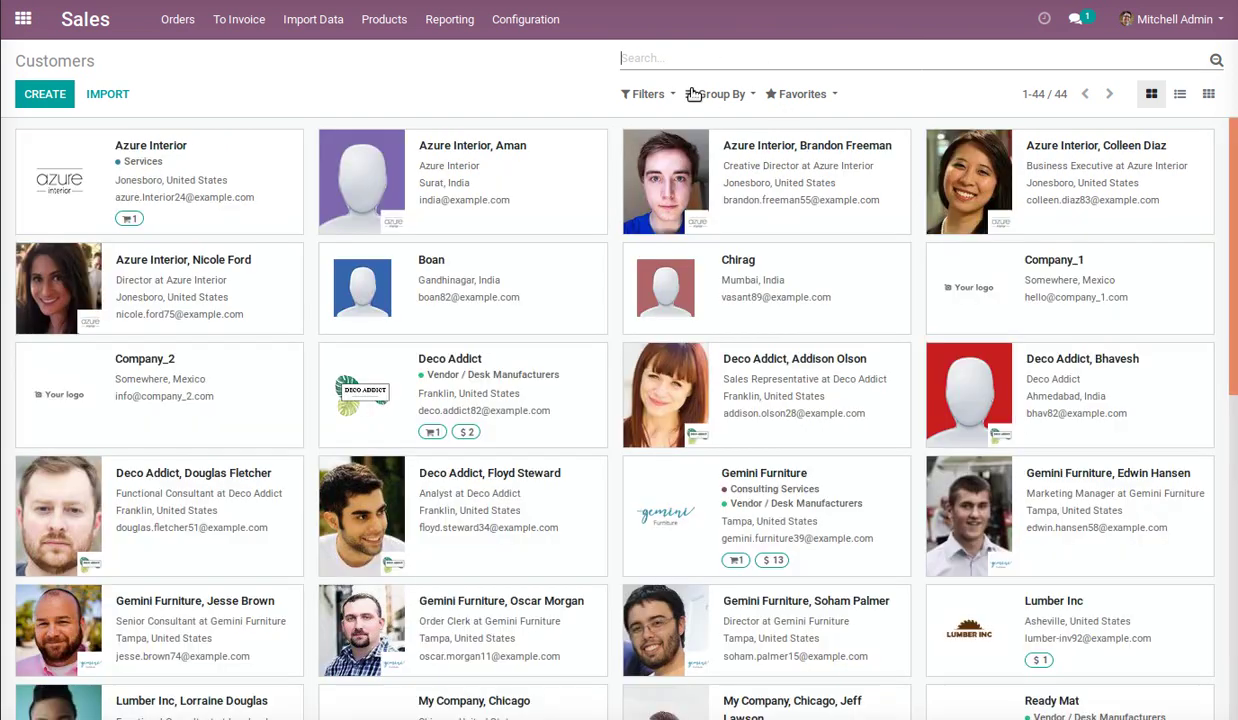
click(648, 94)
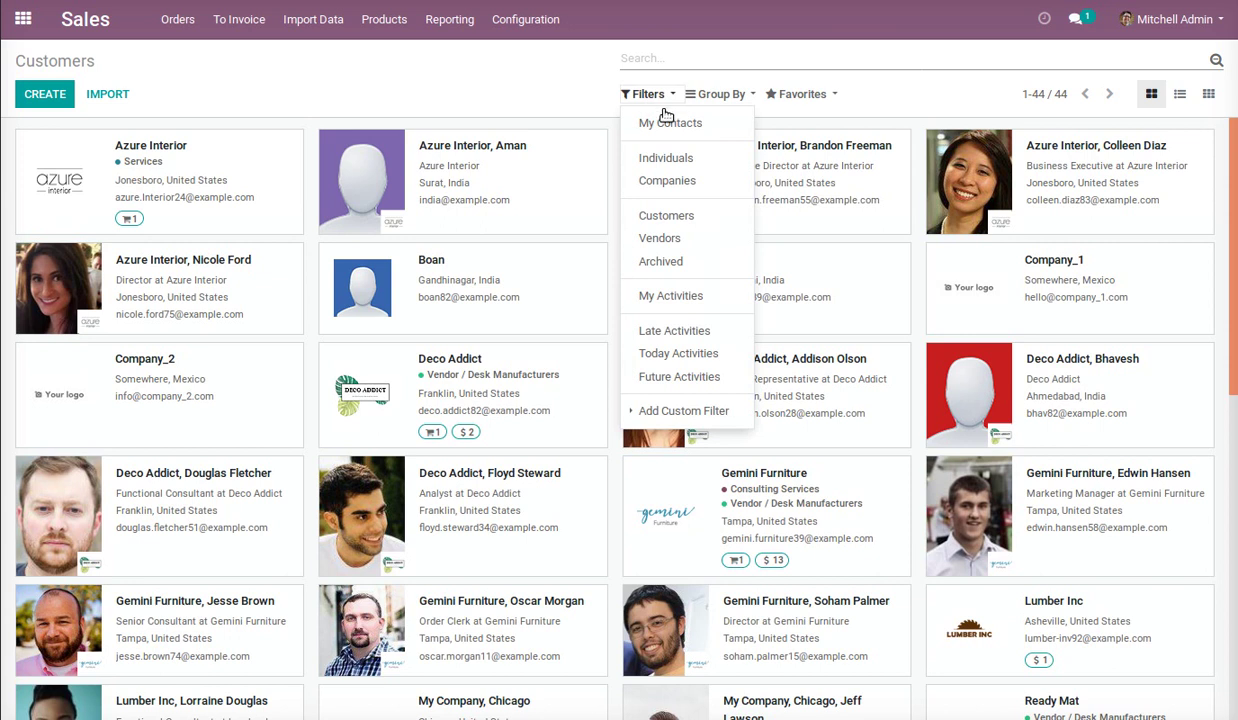
click(668, 123)
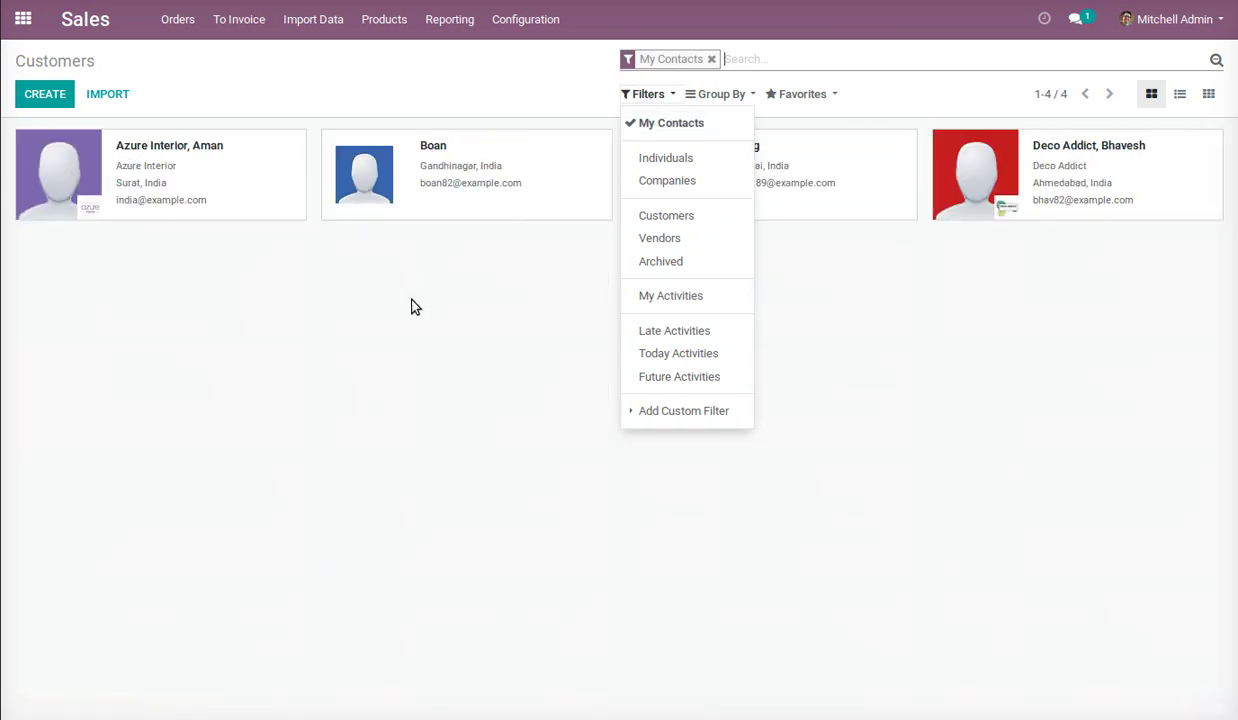
Check the Azure Interior contact's updated address and e-mail, then return to Customers.
click(265, 179)
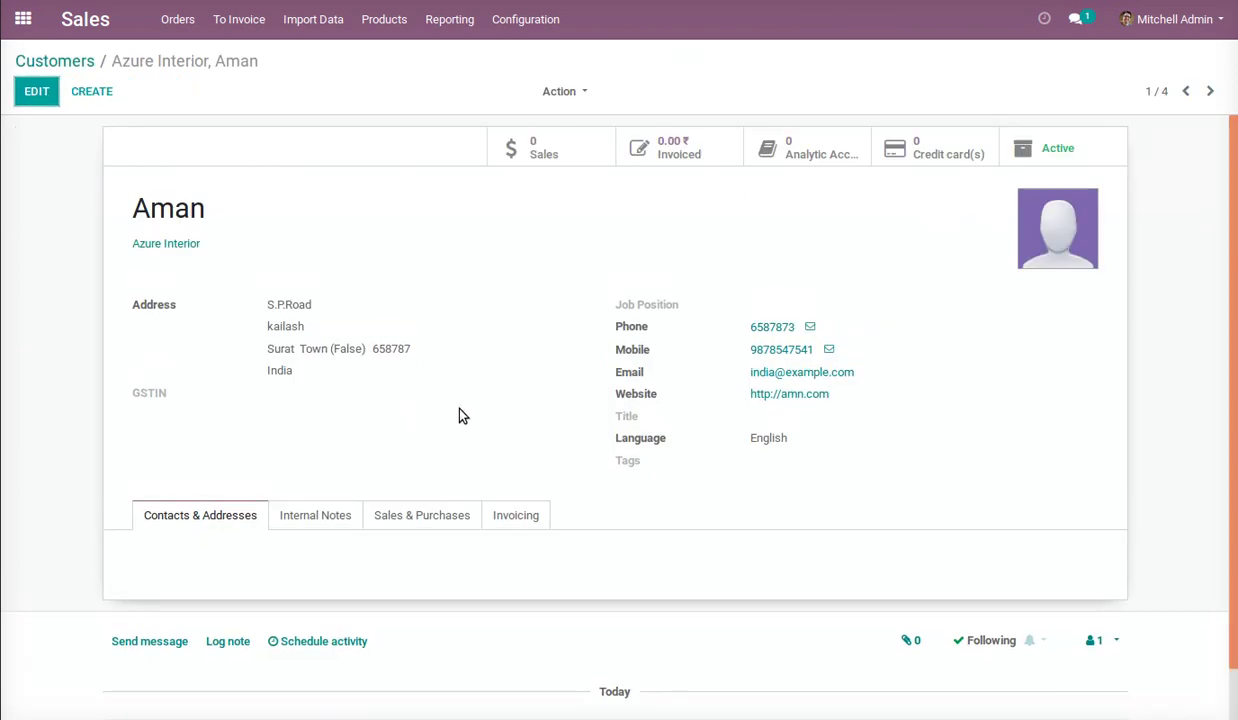
drag(263, 307, 292, 304)
click(333, 305)
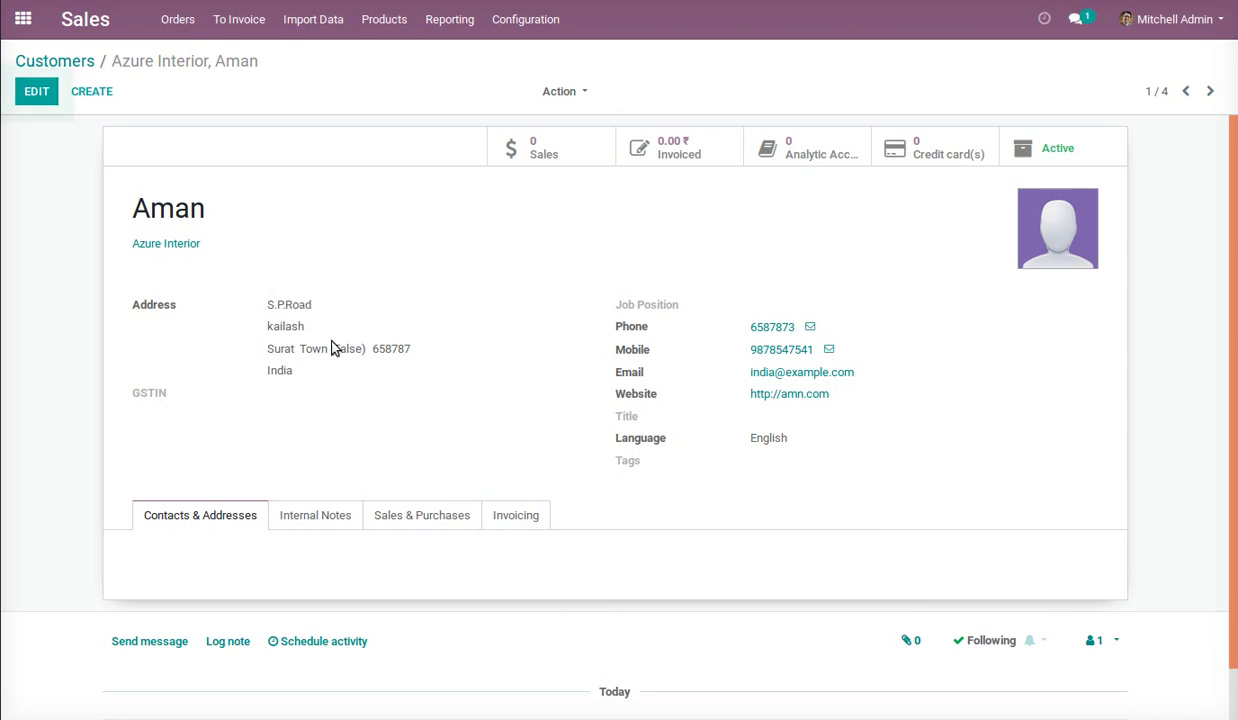
triple_click(310, 372)
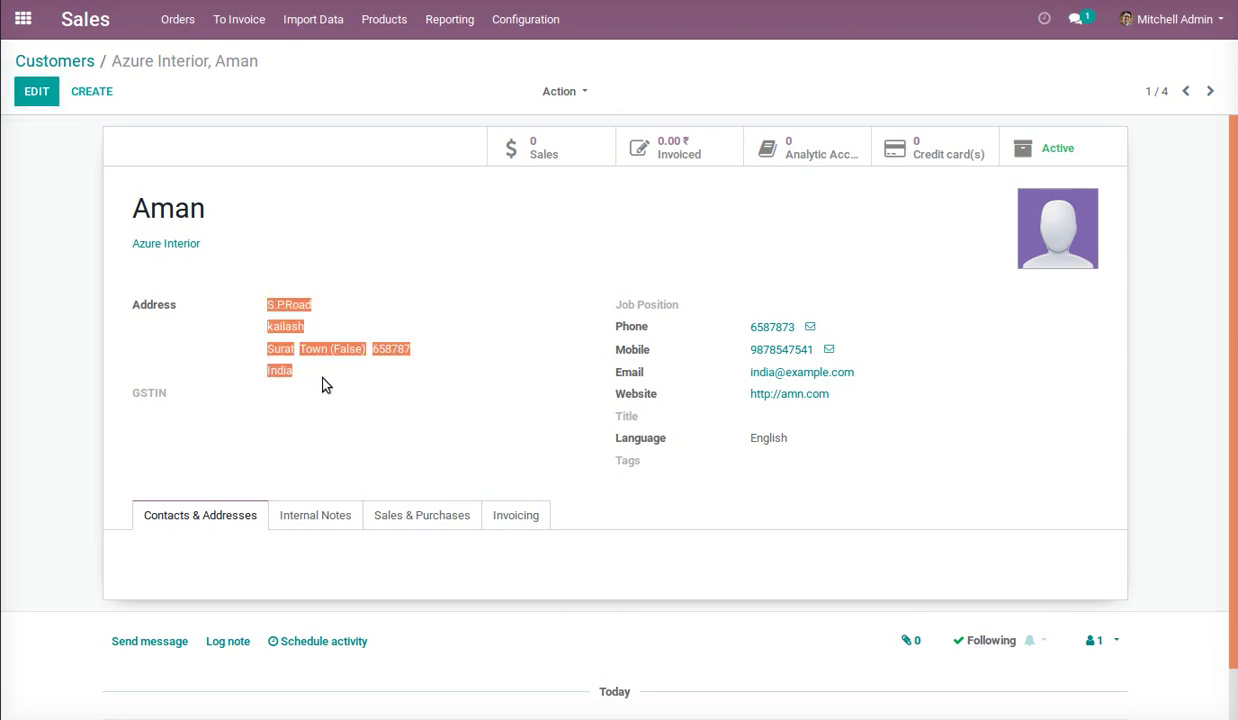
click(328, 372)
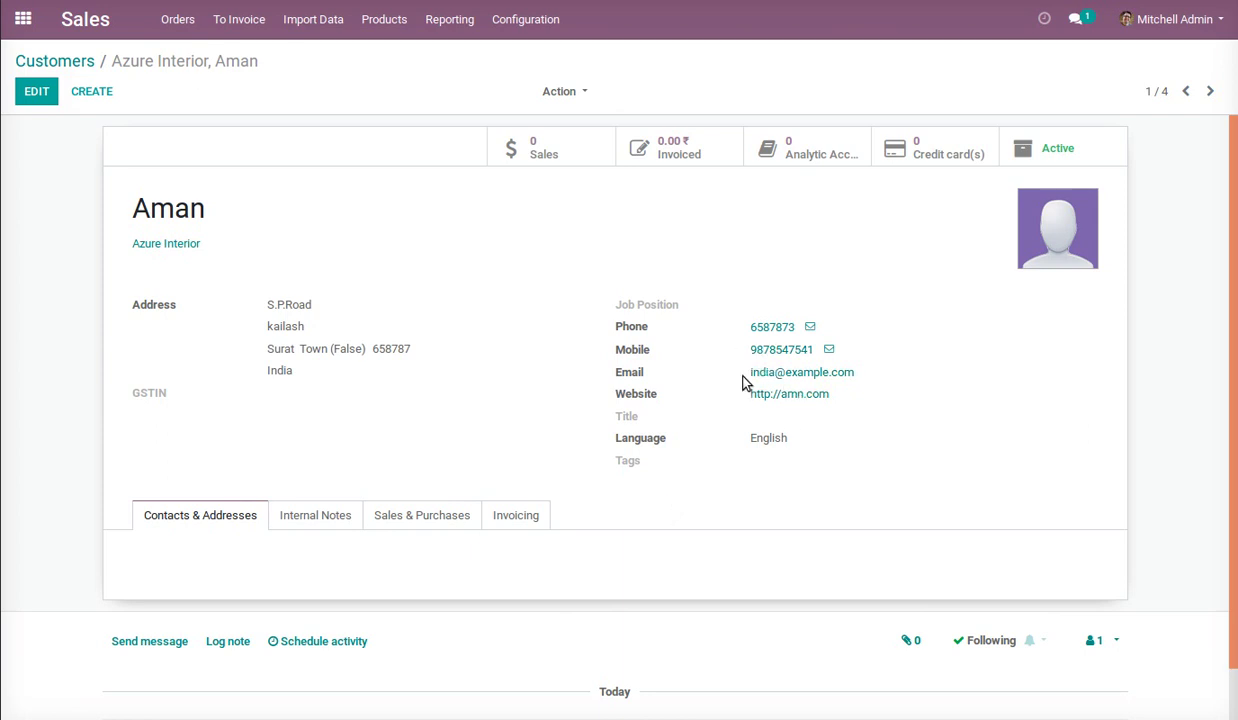
drag(748, 372, 887, 383)
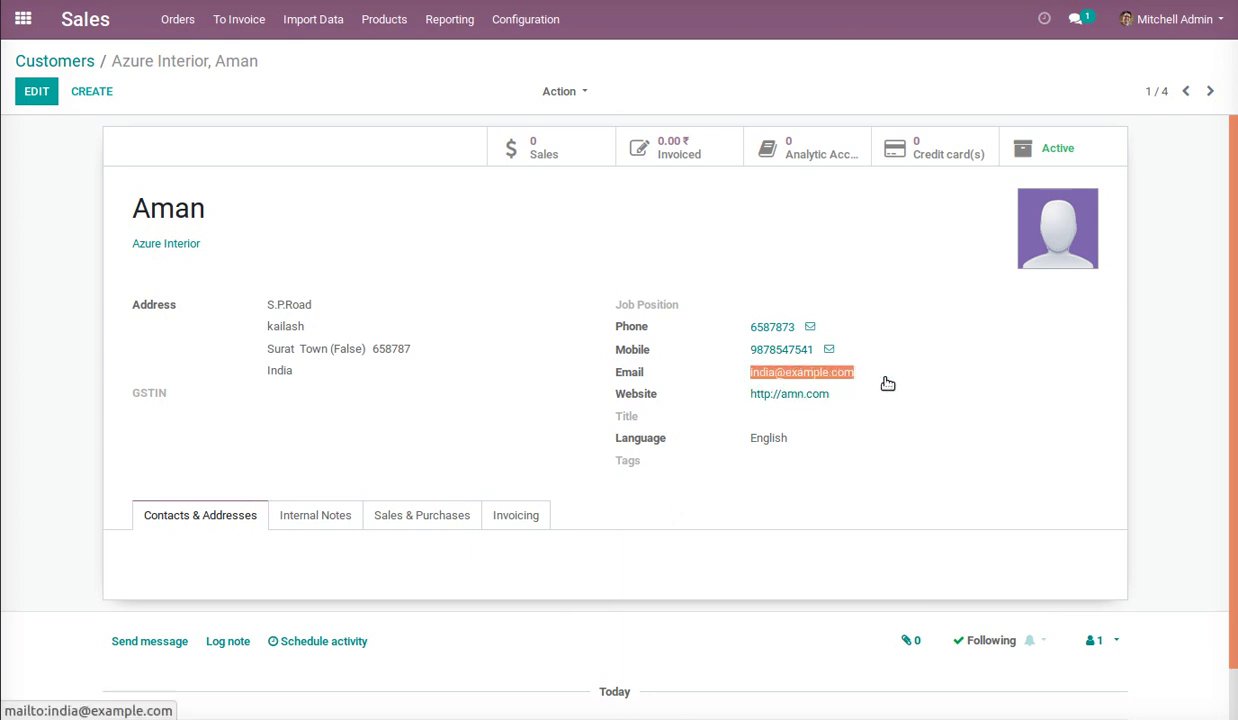
click(62, 64)
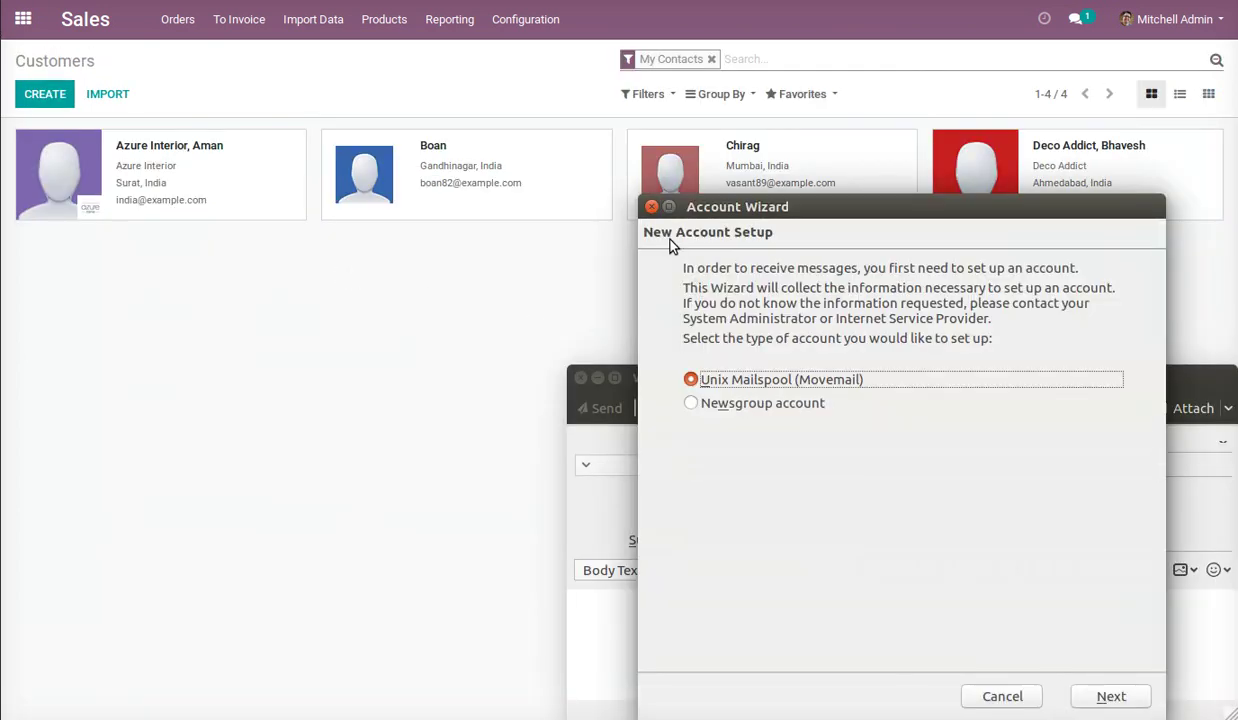
Exit the Thunderbird account setup wizard, confirming Exit on the second try.
click(651, 206)
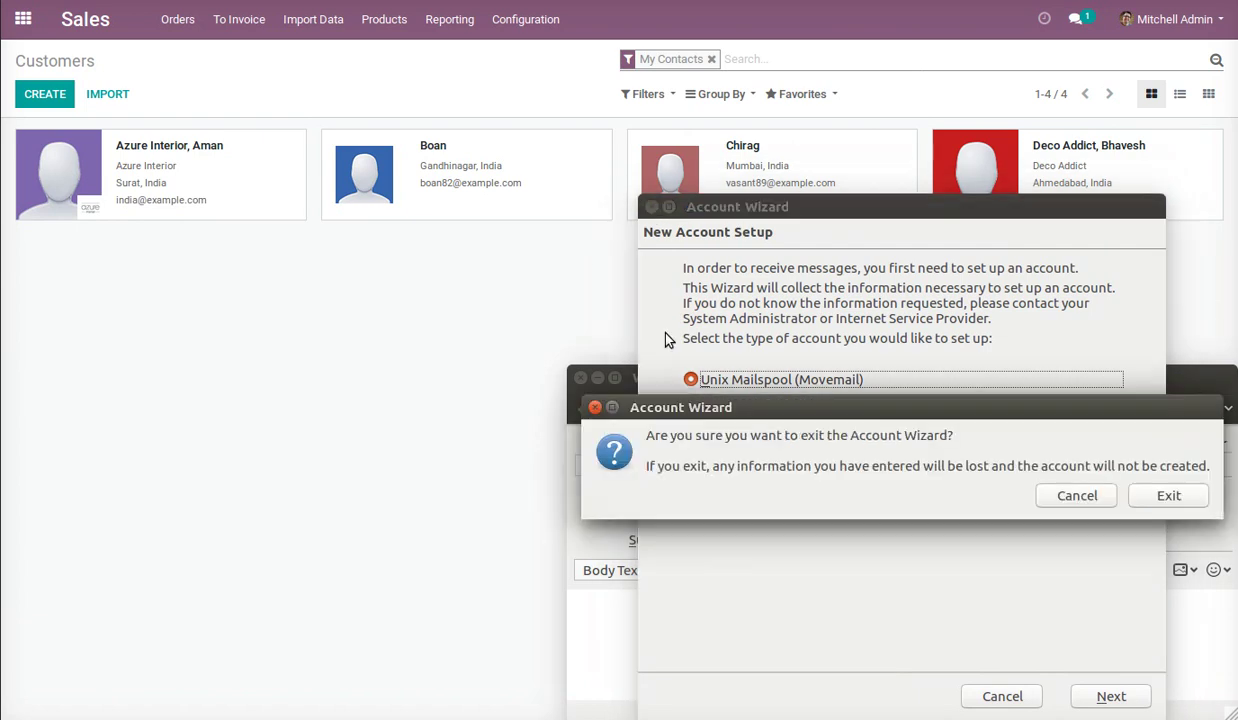
click(1104, 498)
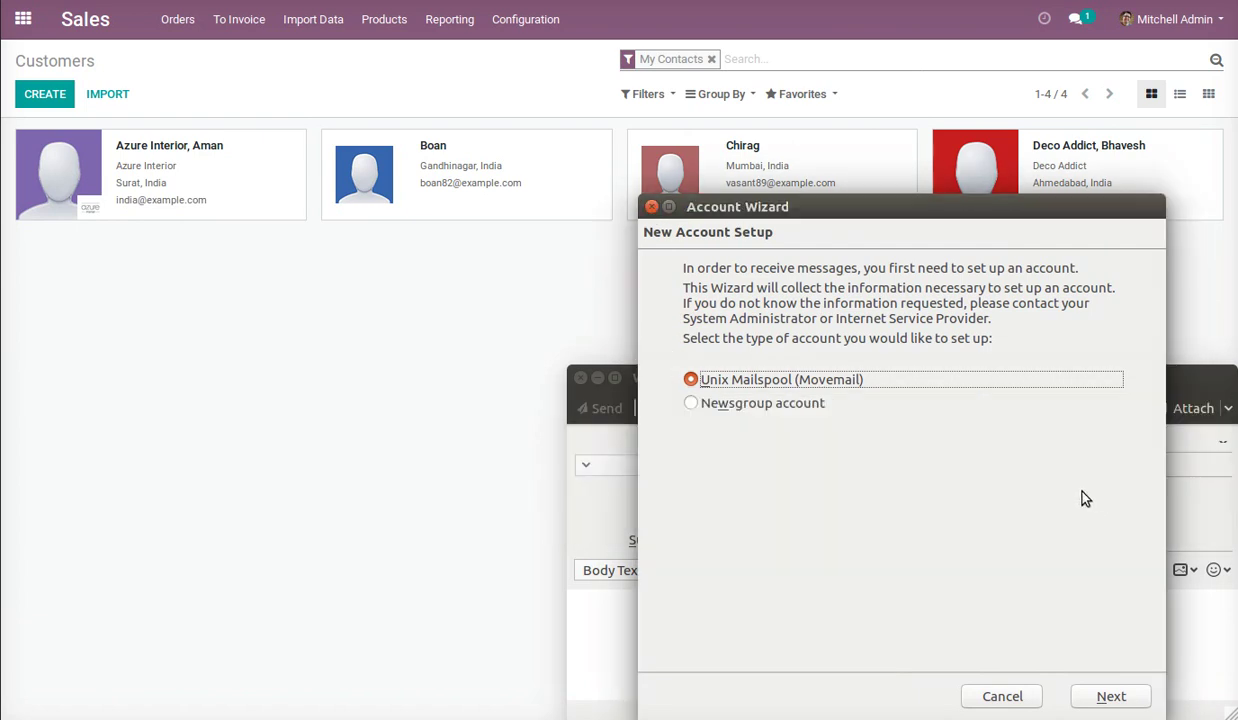
click(649, 207)
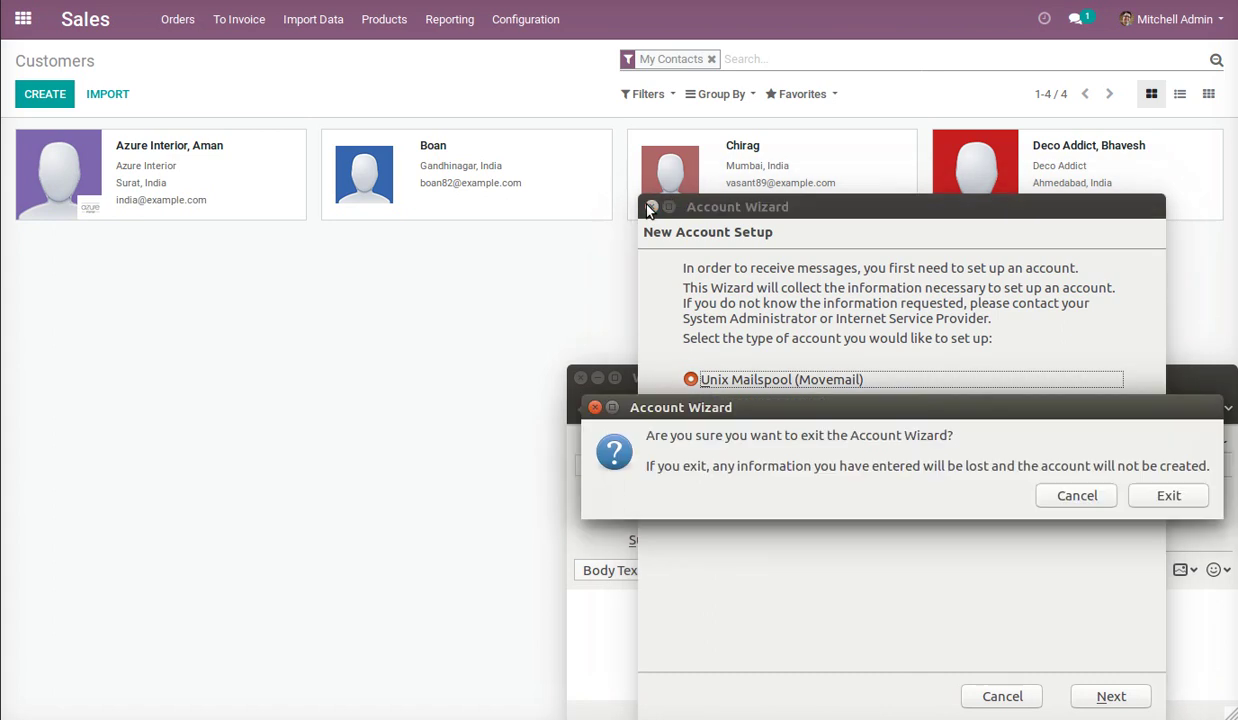
click(1167, 497)
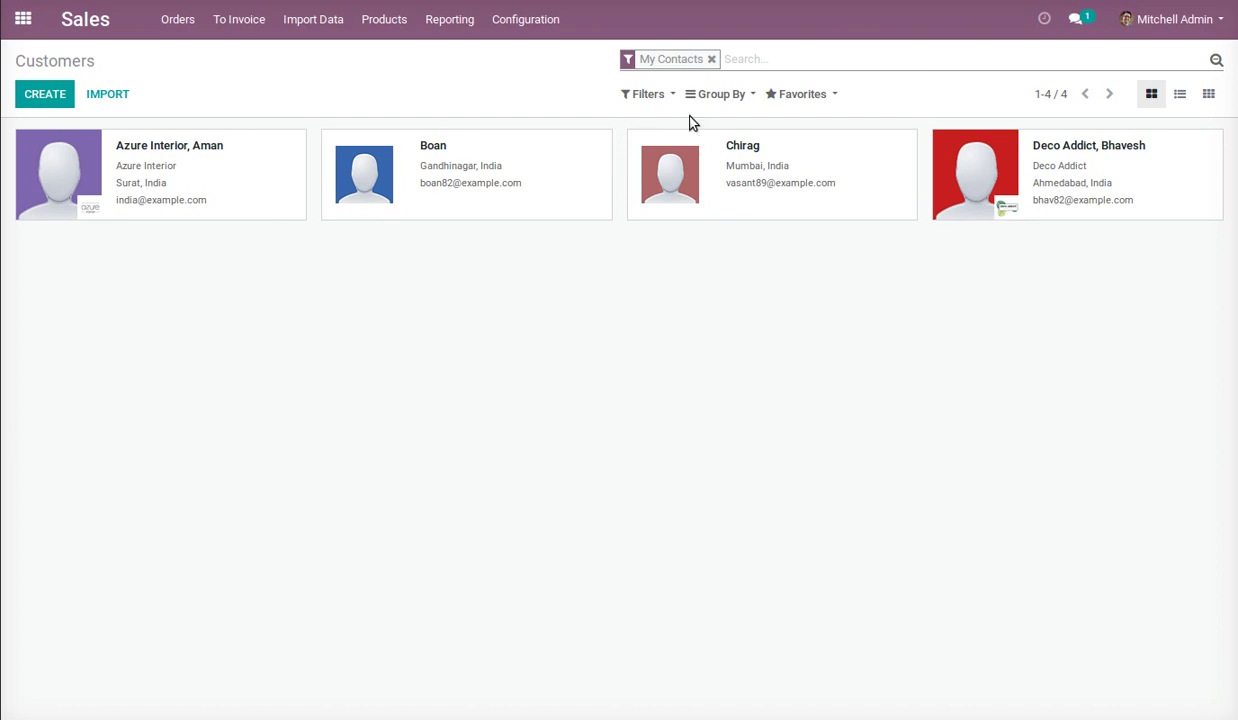
Show all 44 Odoo customers, then change cell B5's TYPE from person to company.
click(712, 60)
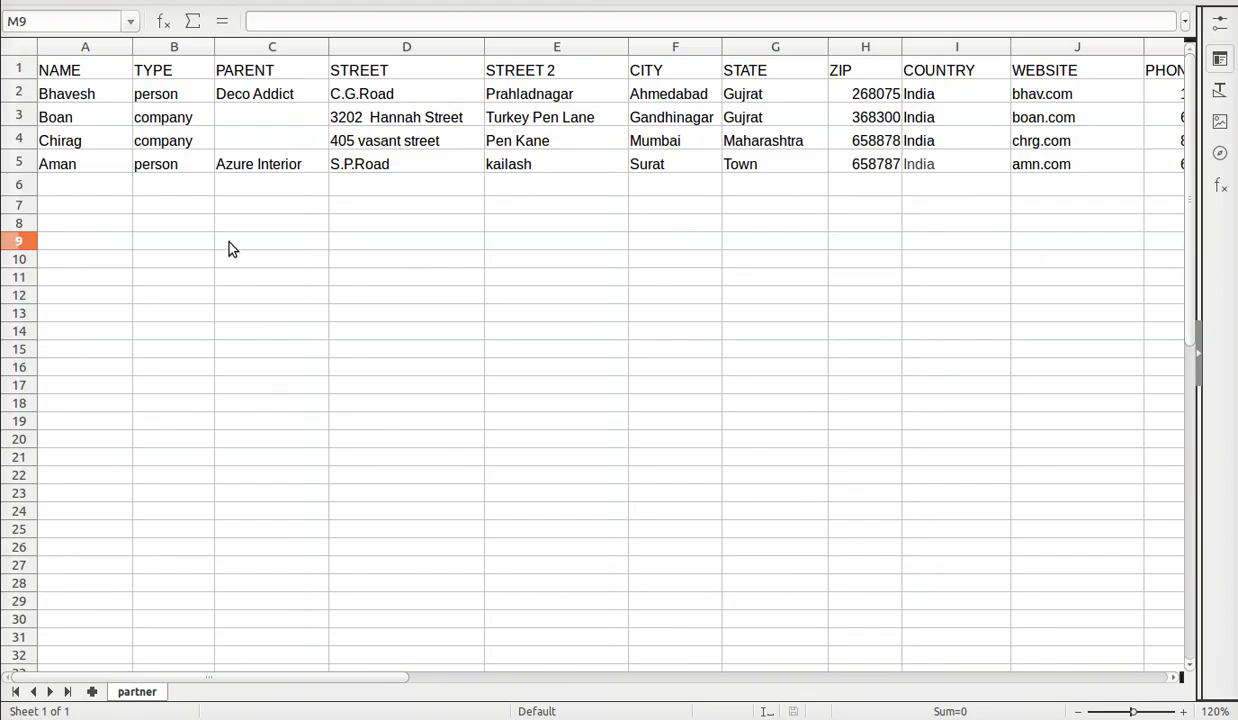
click(160, 171)
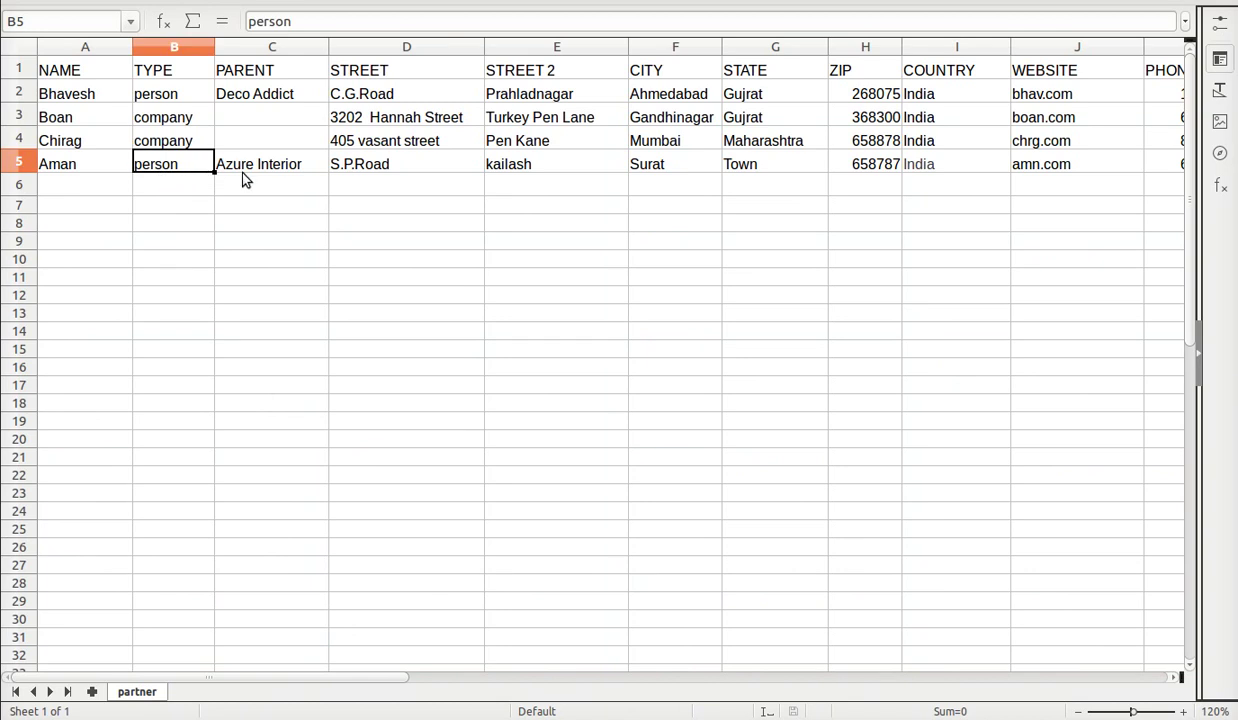
click(258, 174)
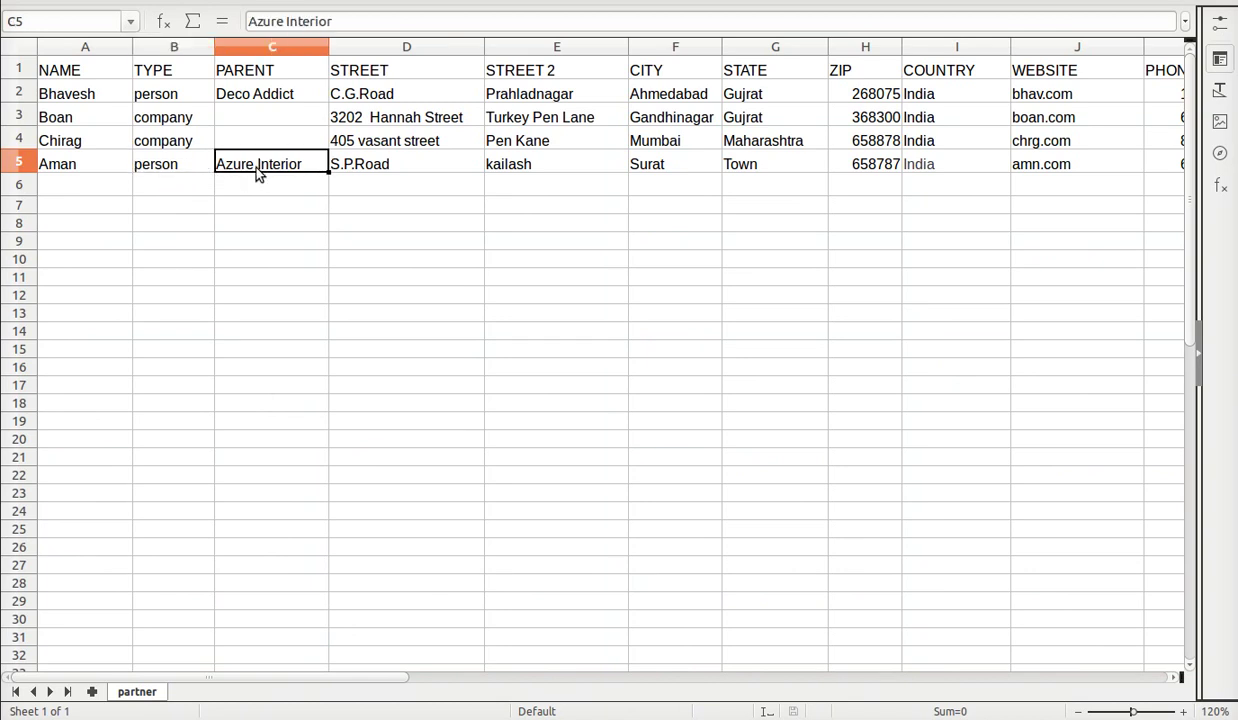
click(182, 171)
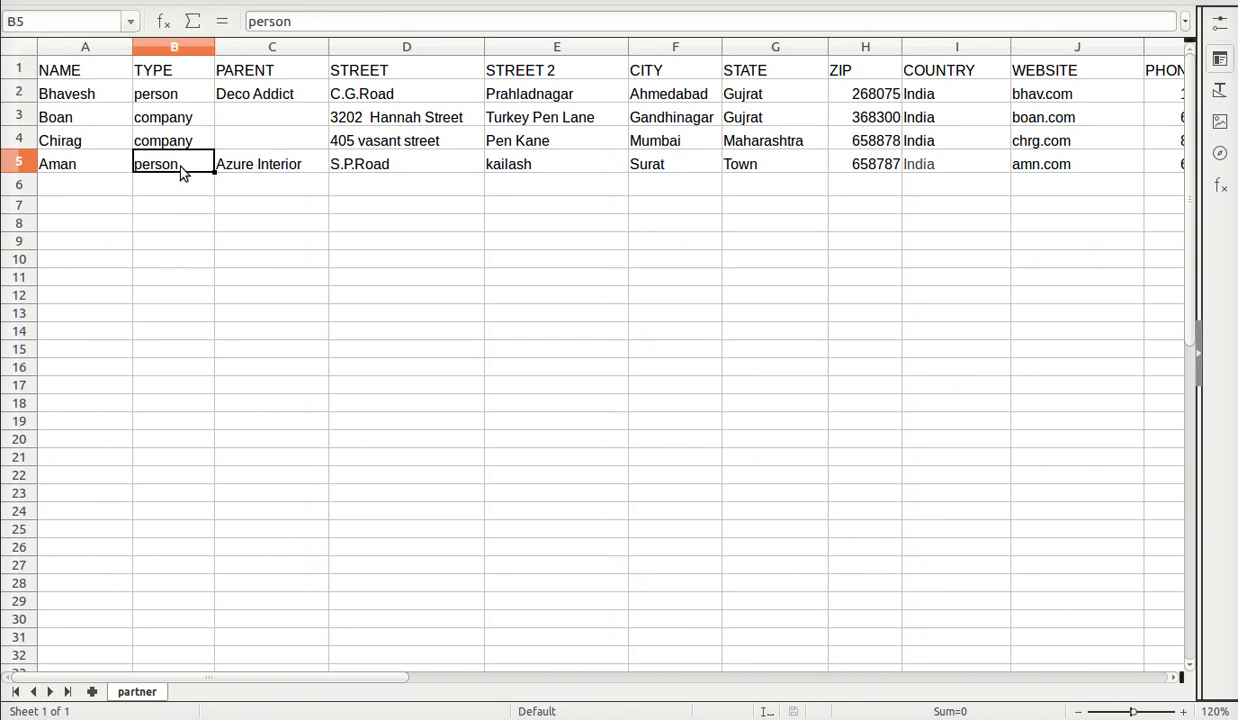
click(317, 24)
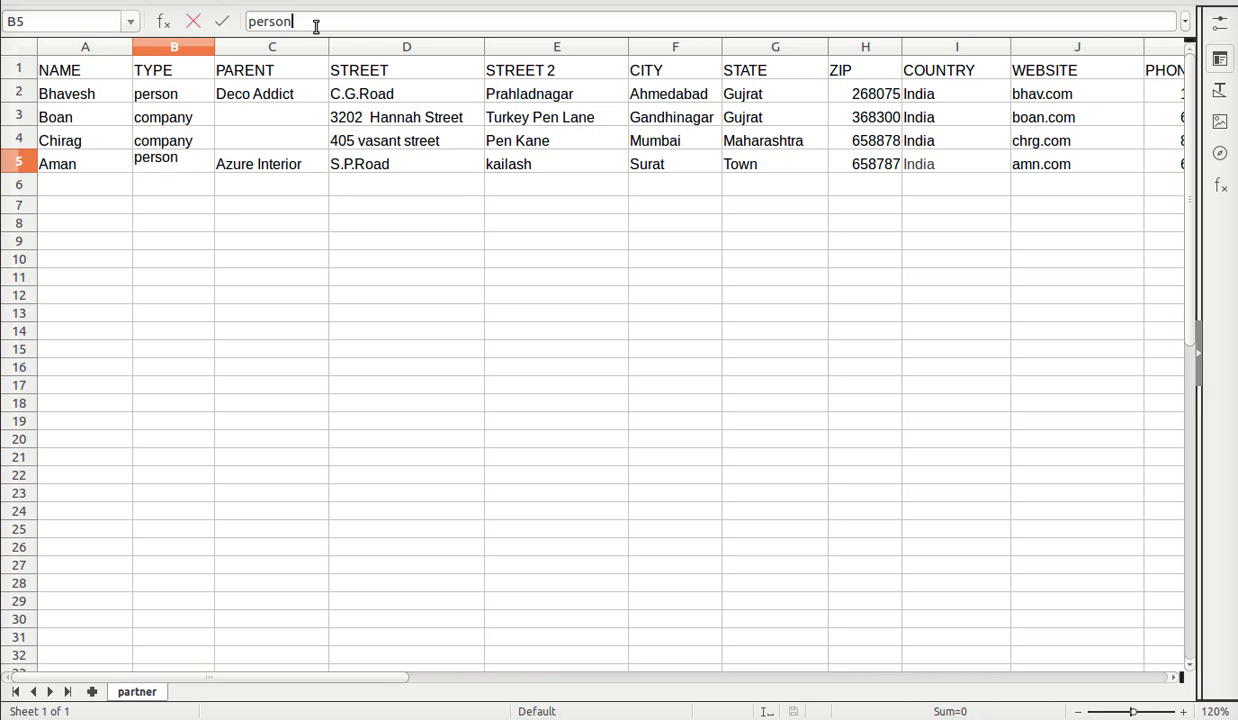
double_click(316, 26)
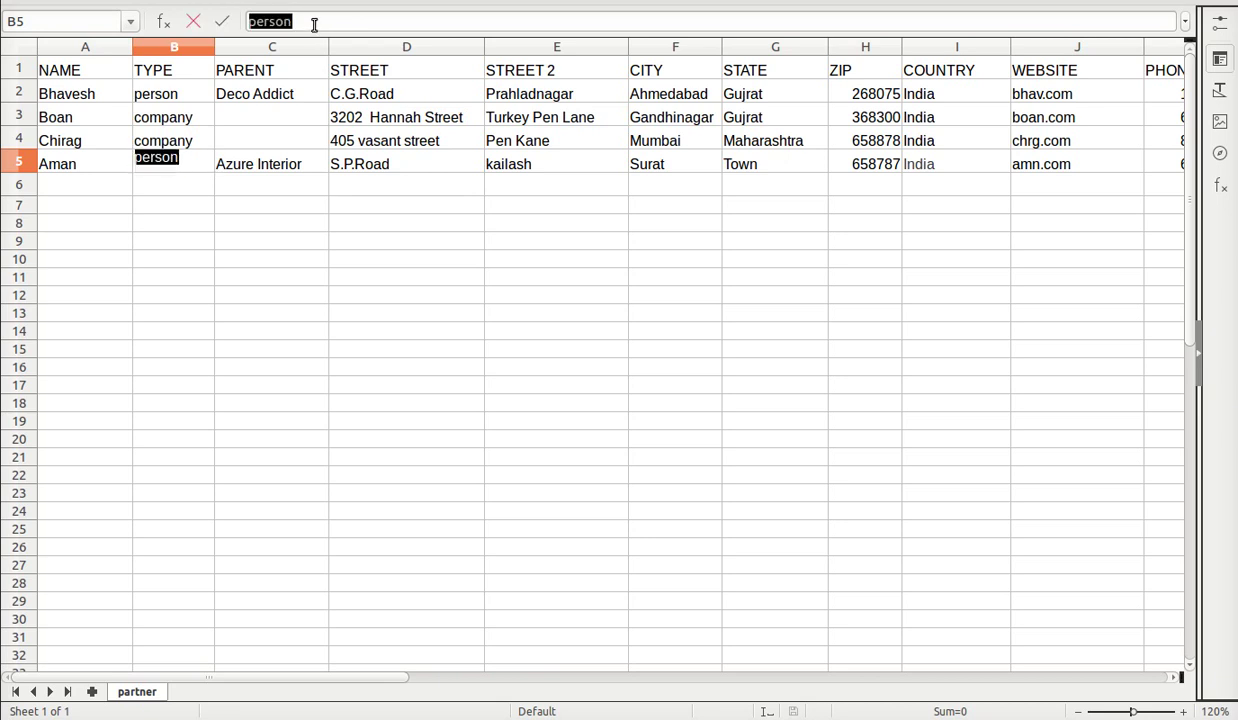
text(company)
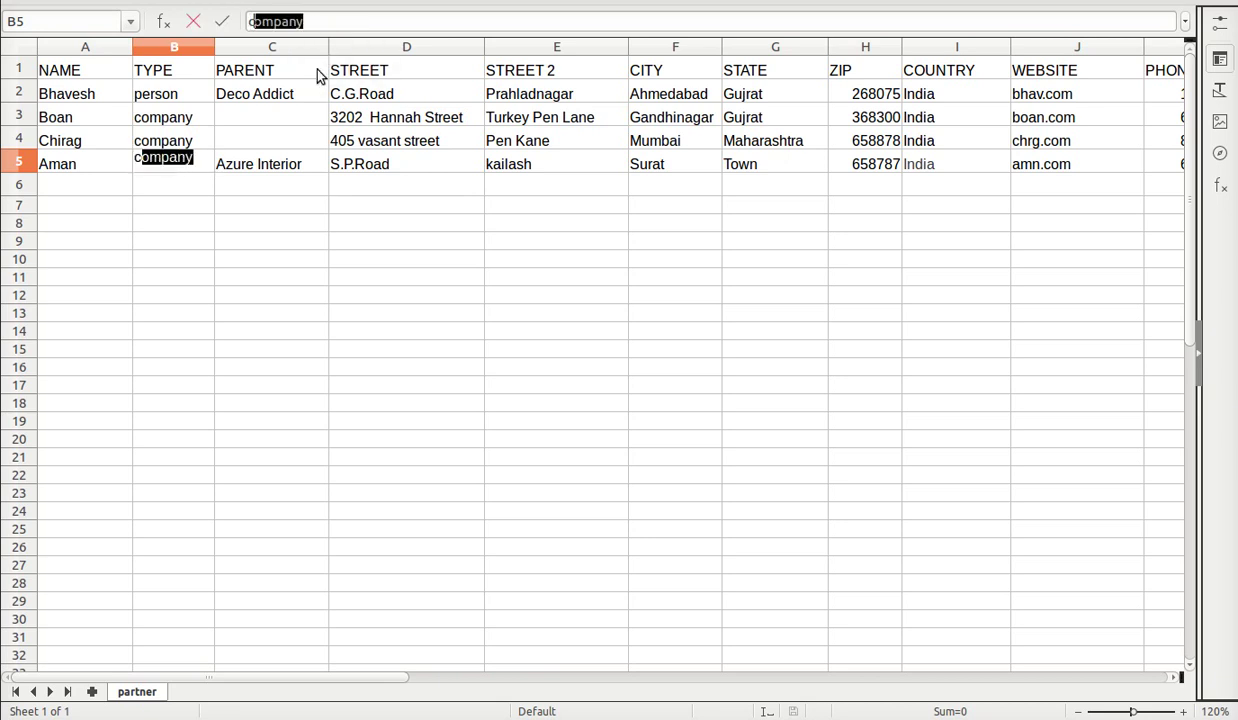
click(359, 287)
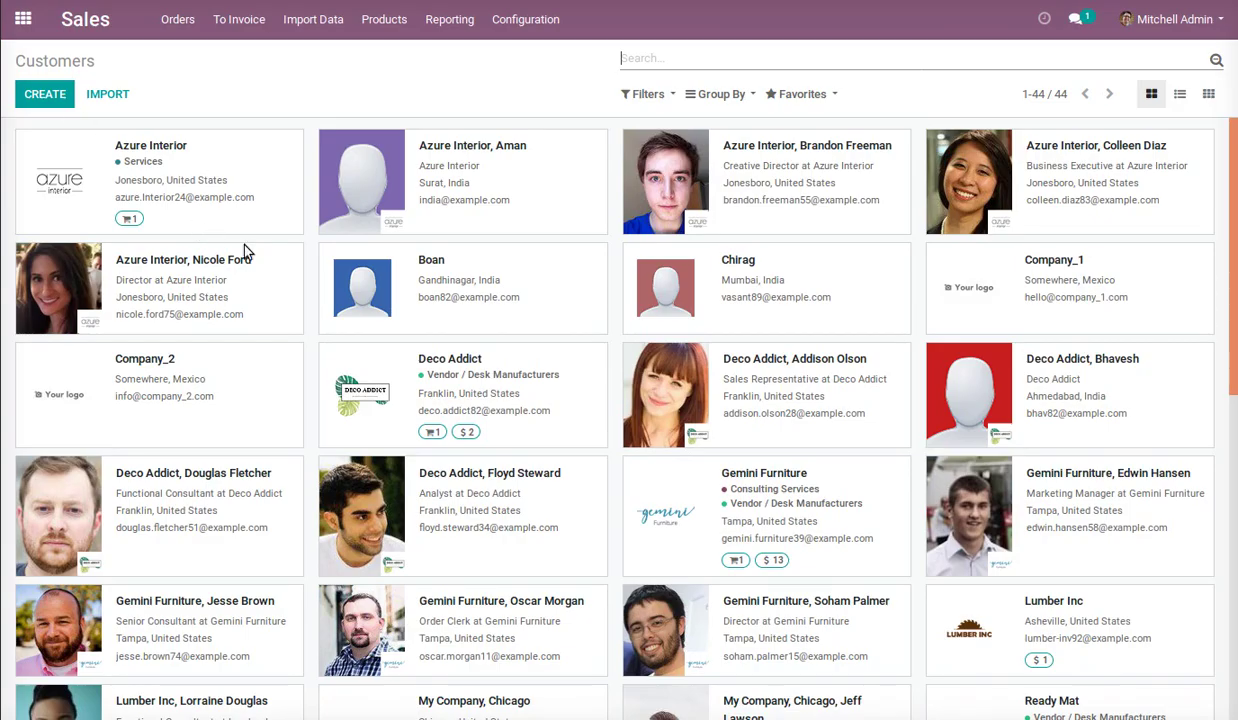
Re-import partner.csv with the Update Partner option.
click(316, 25)
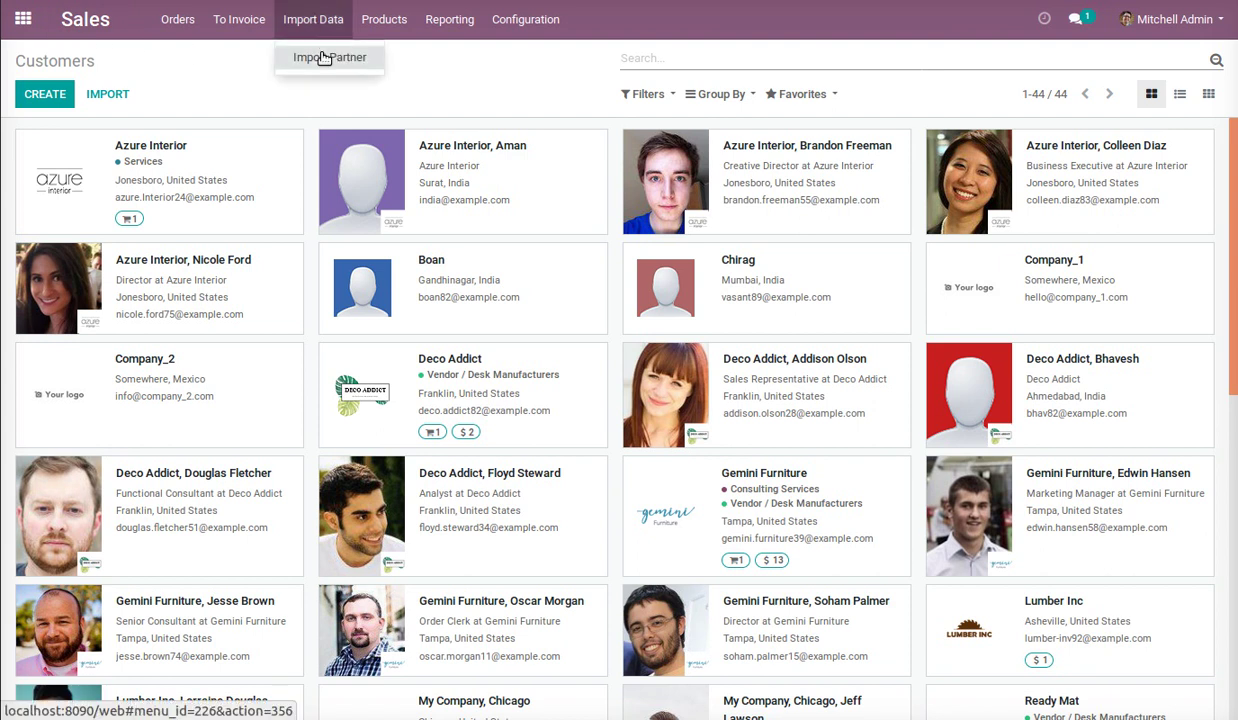
click(324, 55)
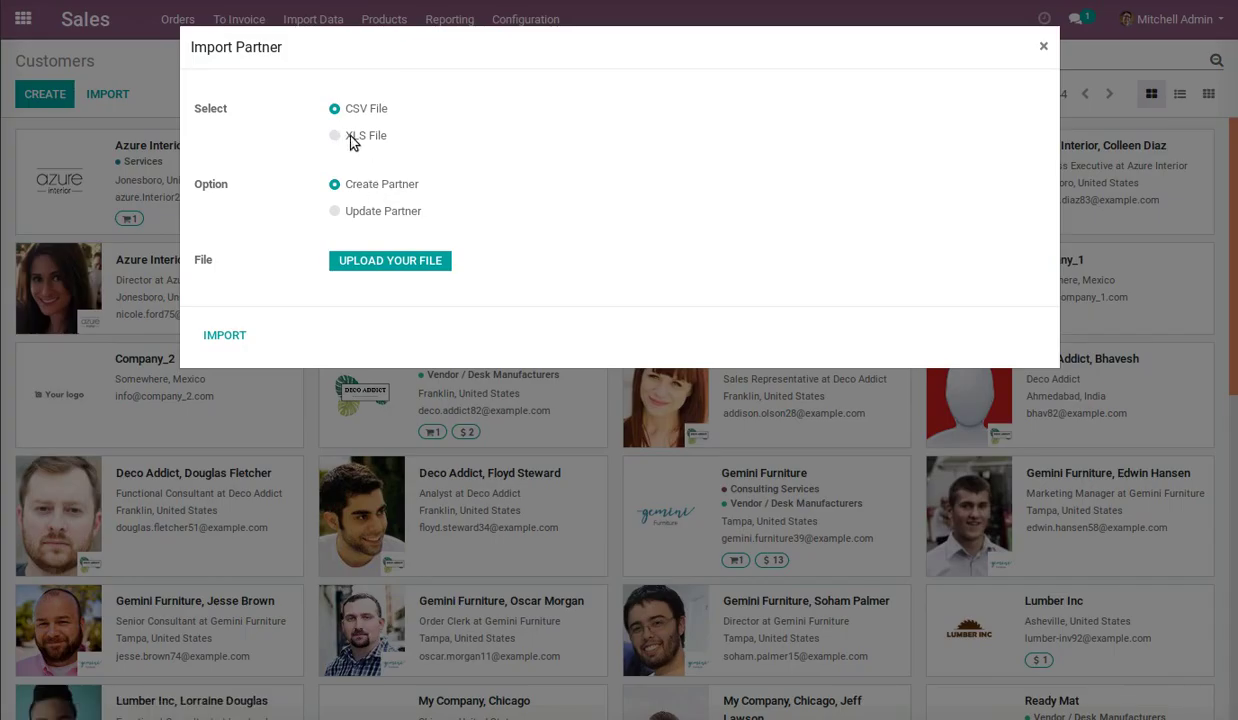
click(370, 212)
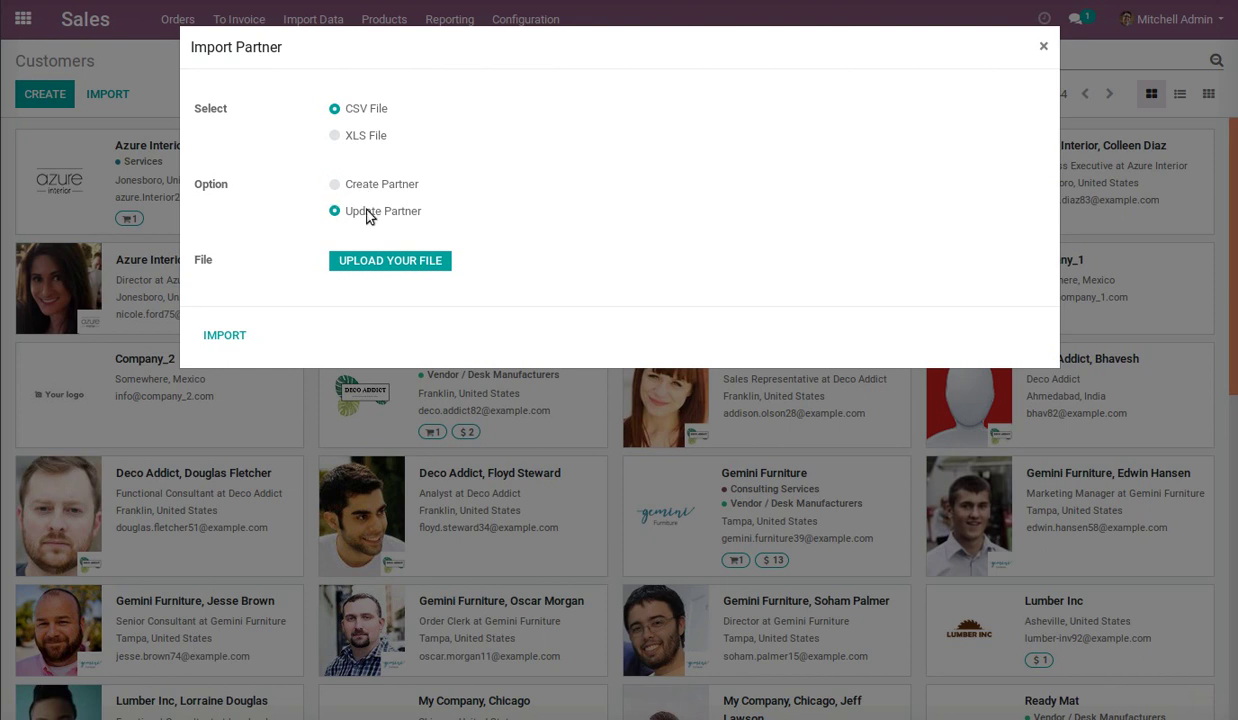
click(395, 261)
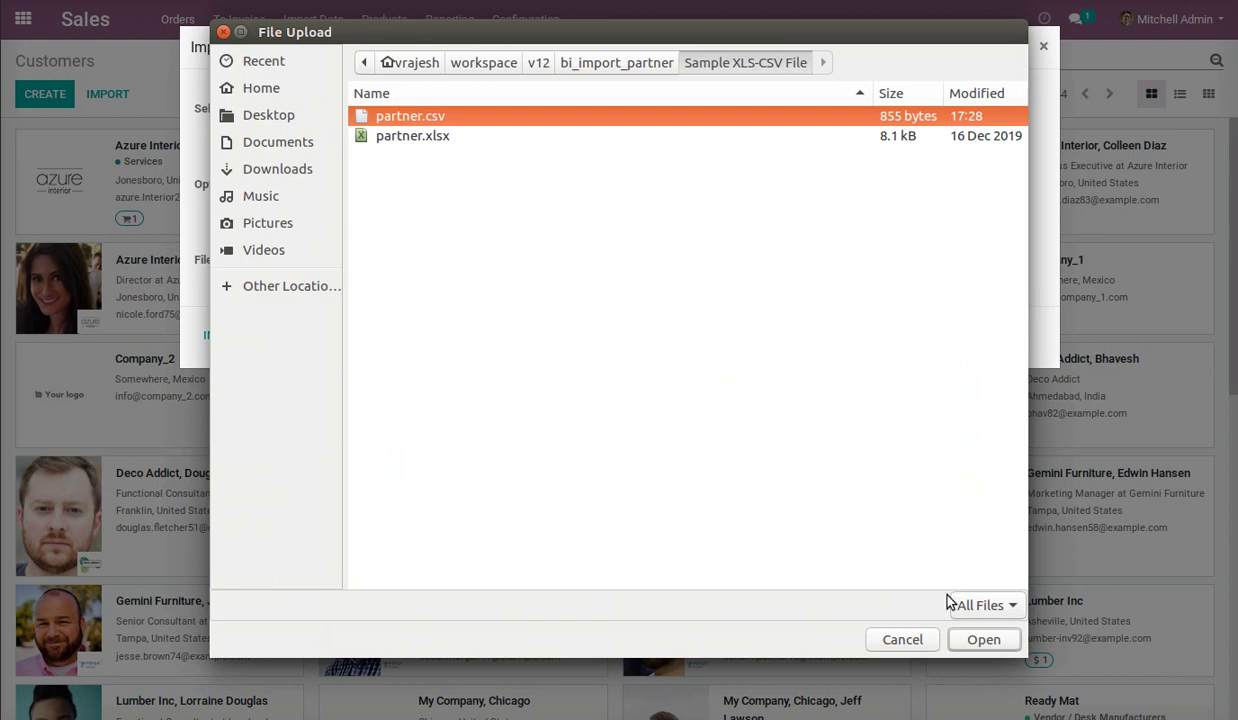
click(982, 639)
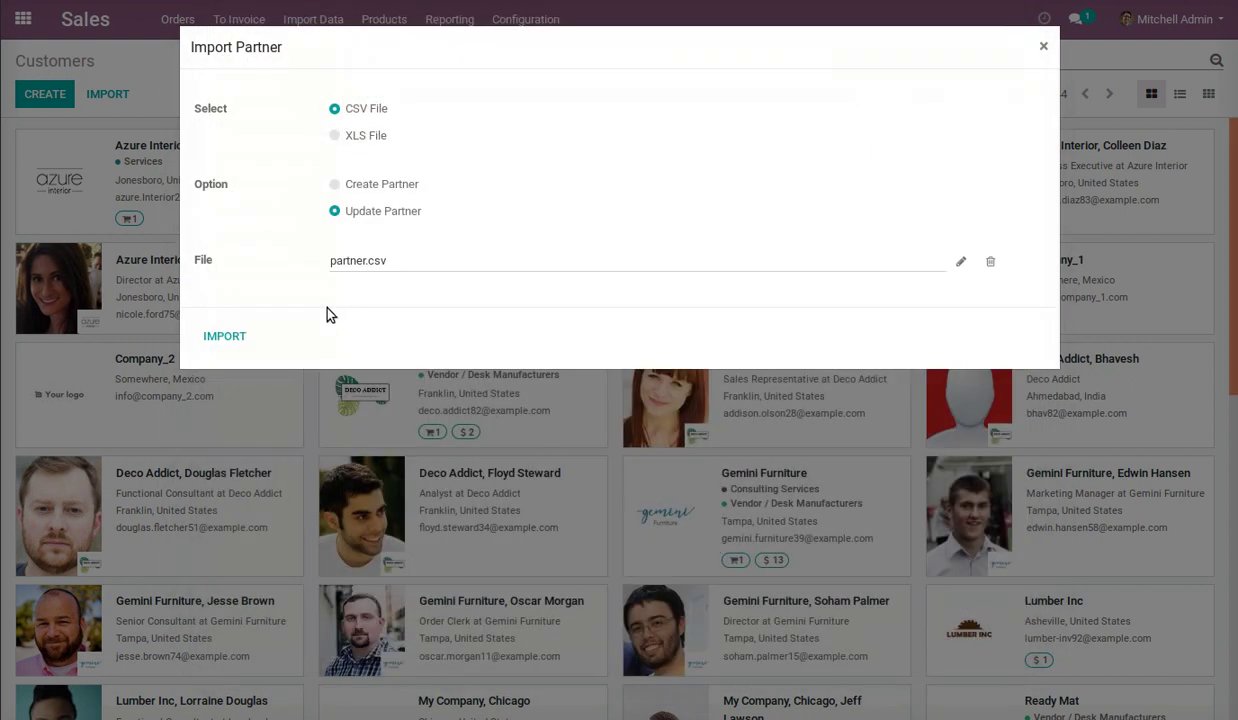
click(220, 337)
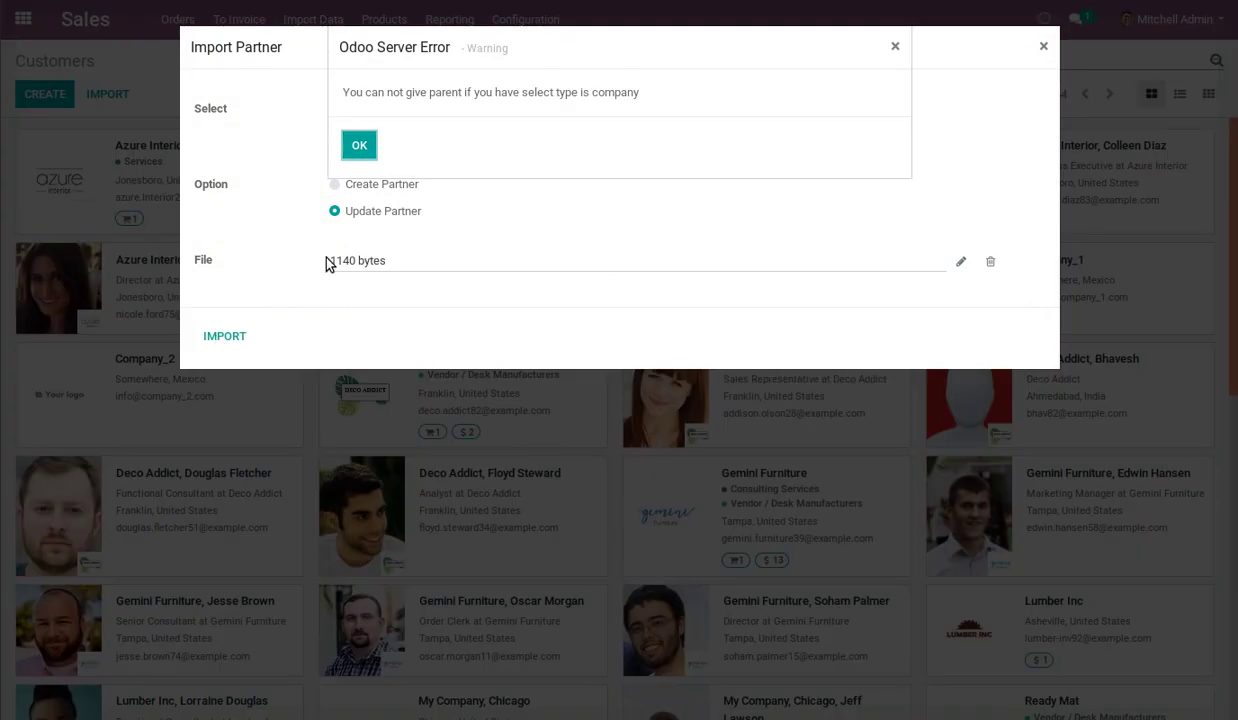
Read the 'company cannot have a parent' warning, dismiss it and close the import form.
drag(344, 102, 476, 109)
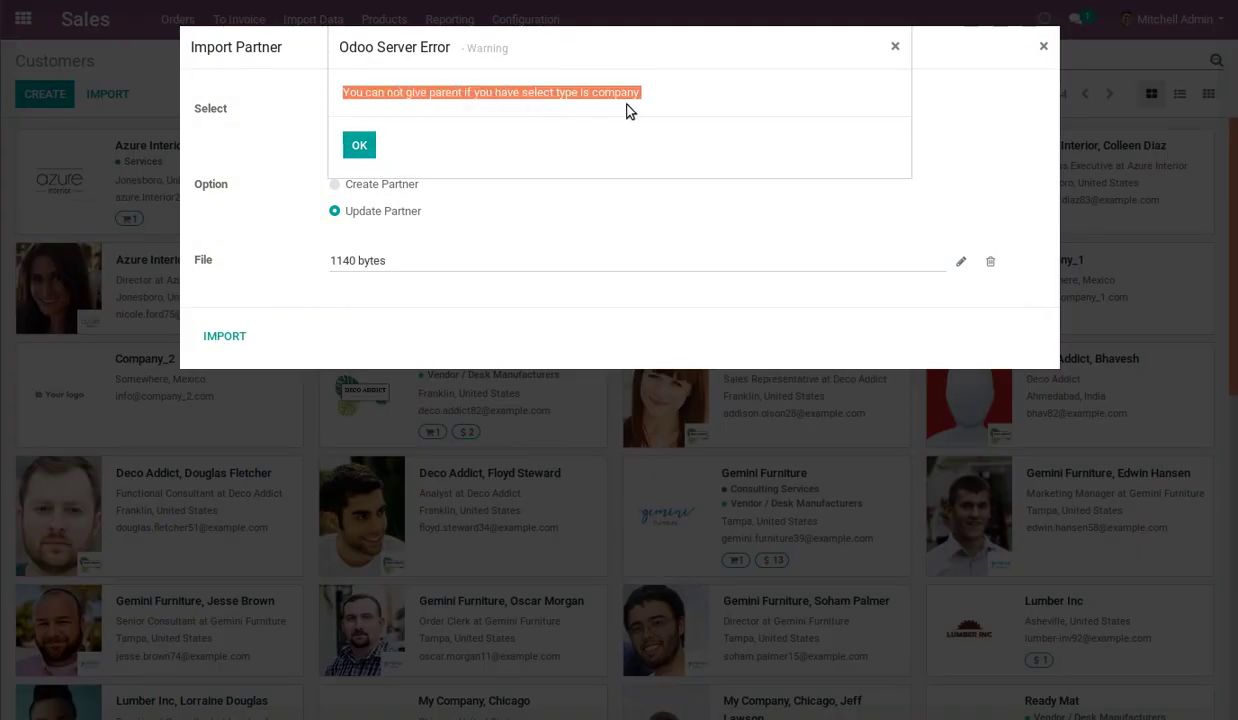
click(651, 104)
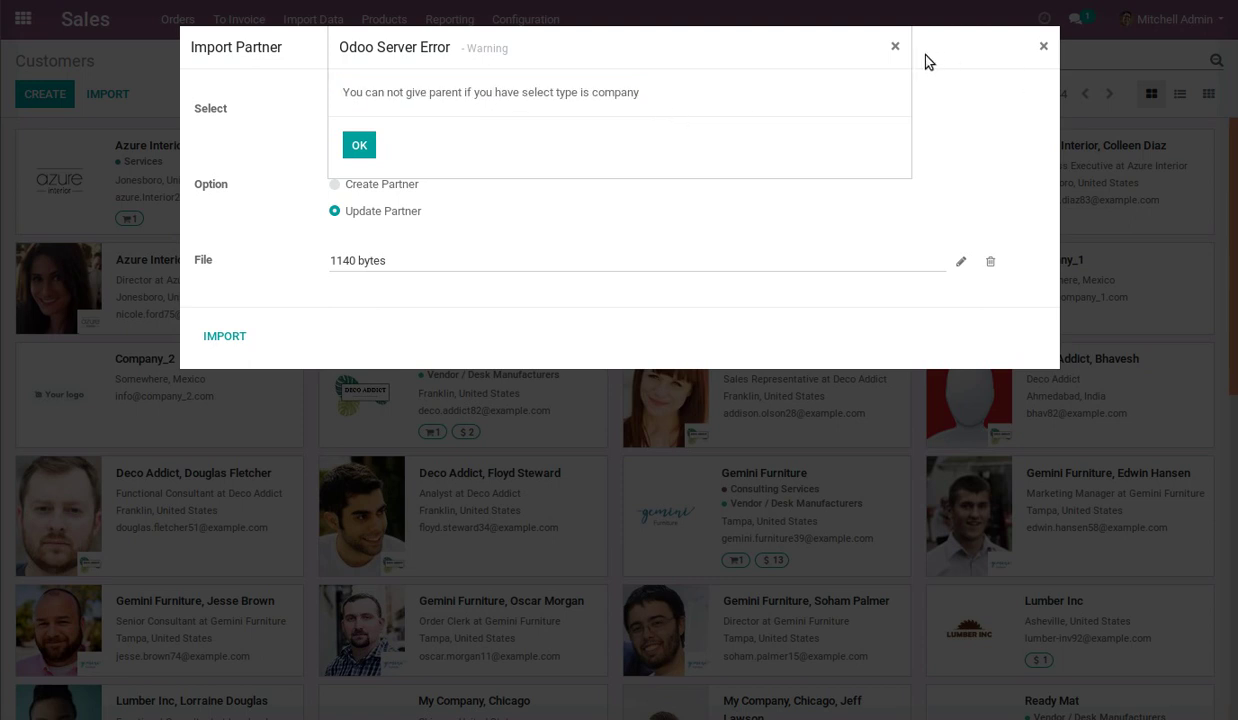
click(896, 48)
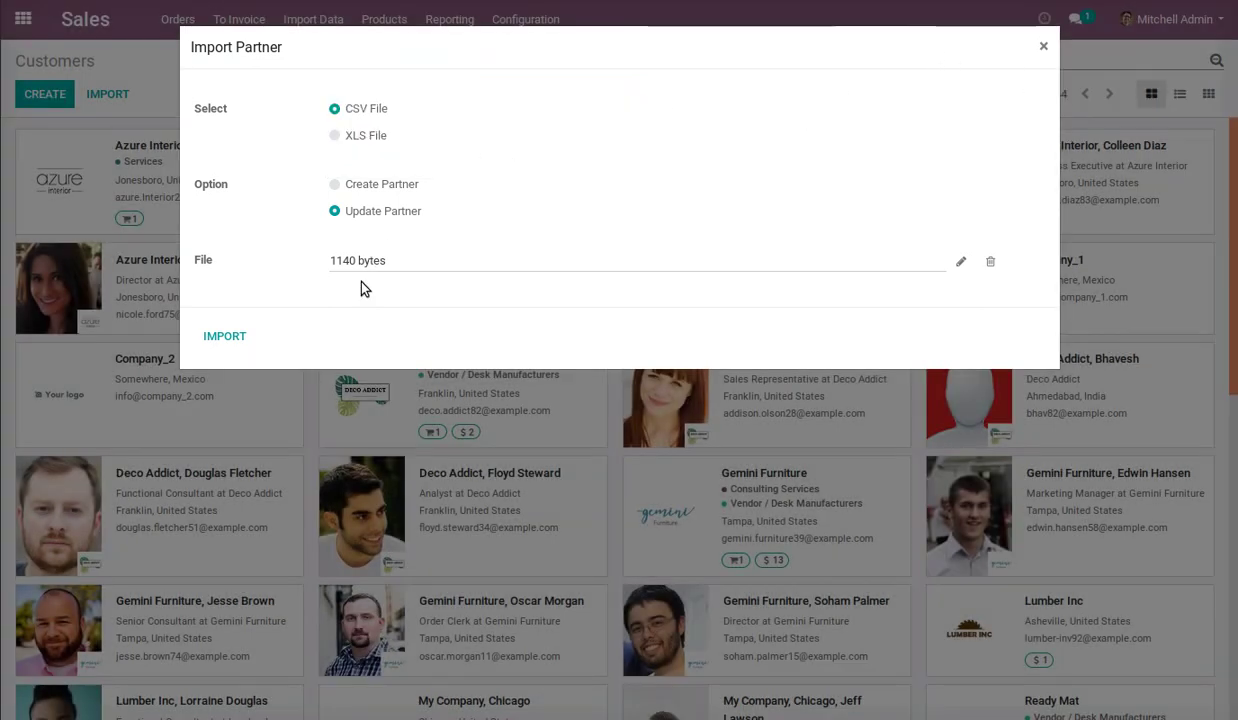
click(1050, 47)
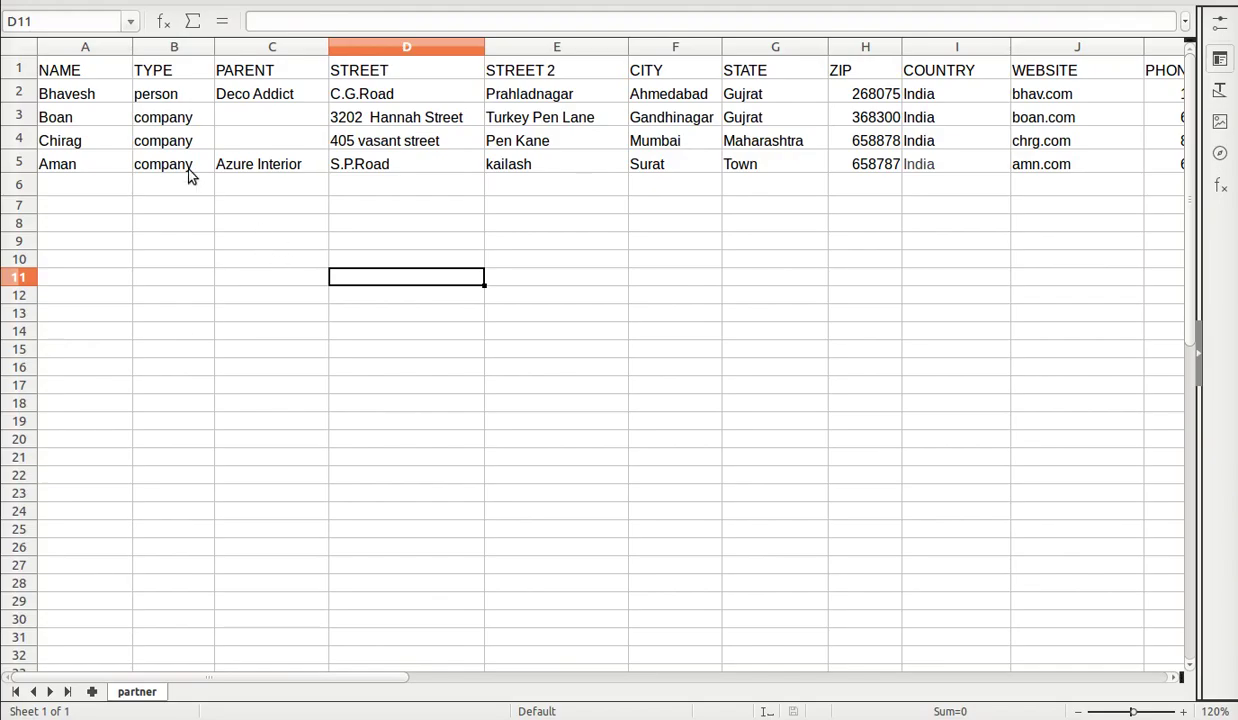
Change cell B5's TYPE from company back to person.
click(190, 172)
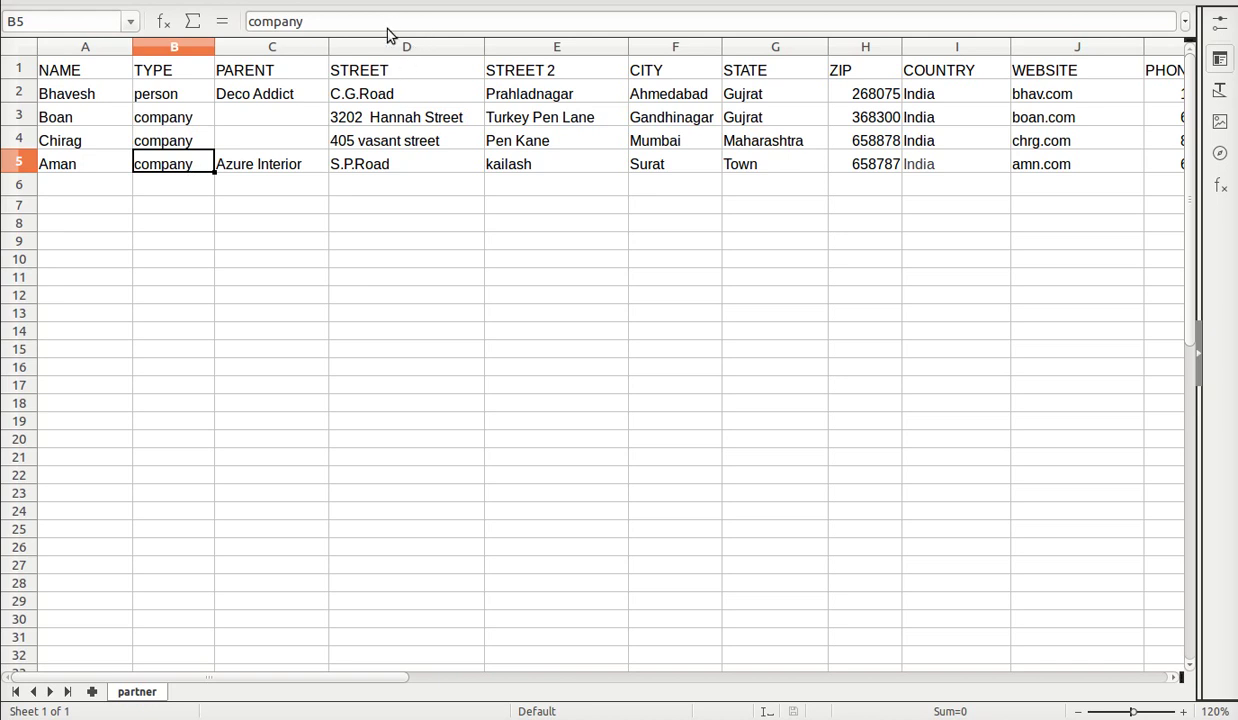
click(327, 20)
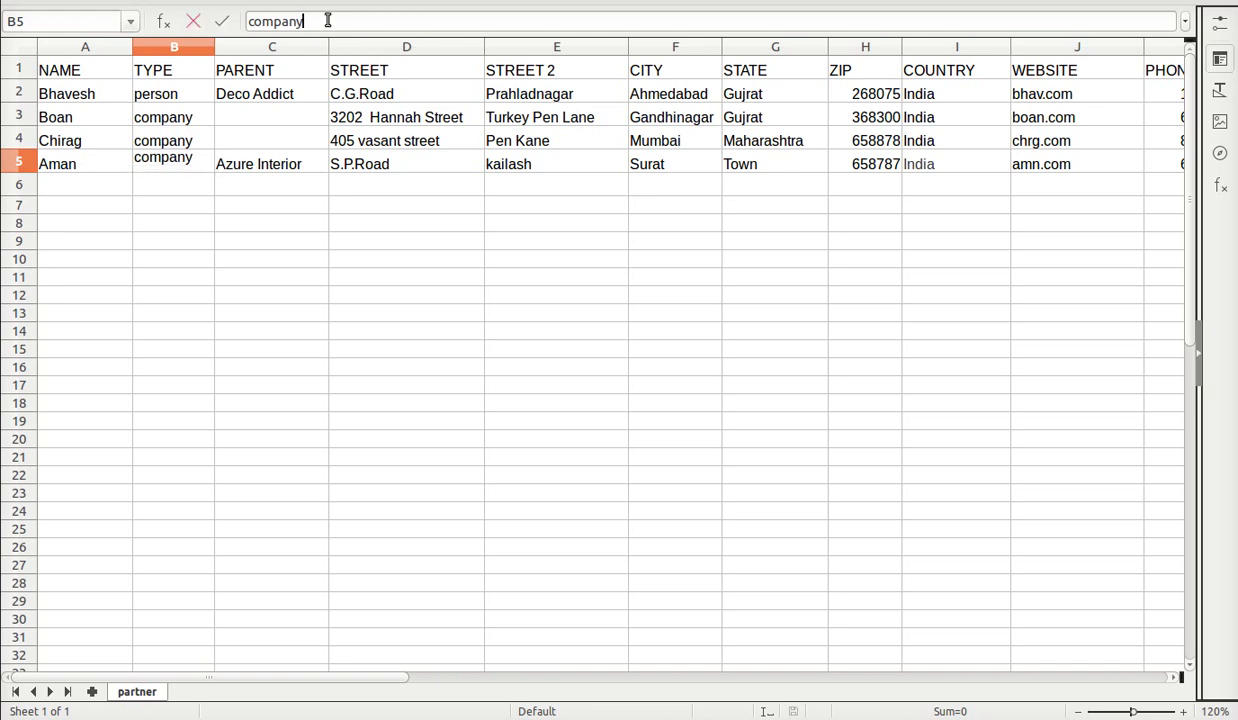
double_click(327, 20)
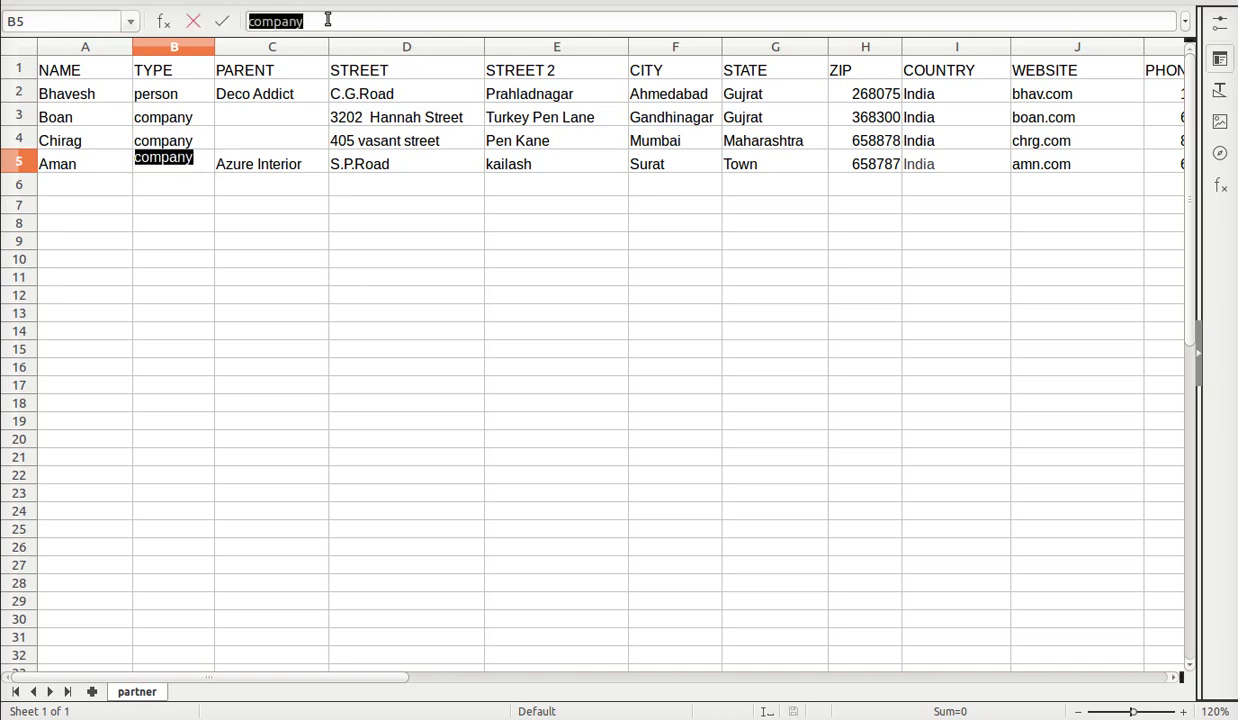
text(p)
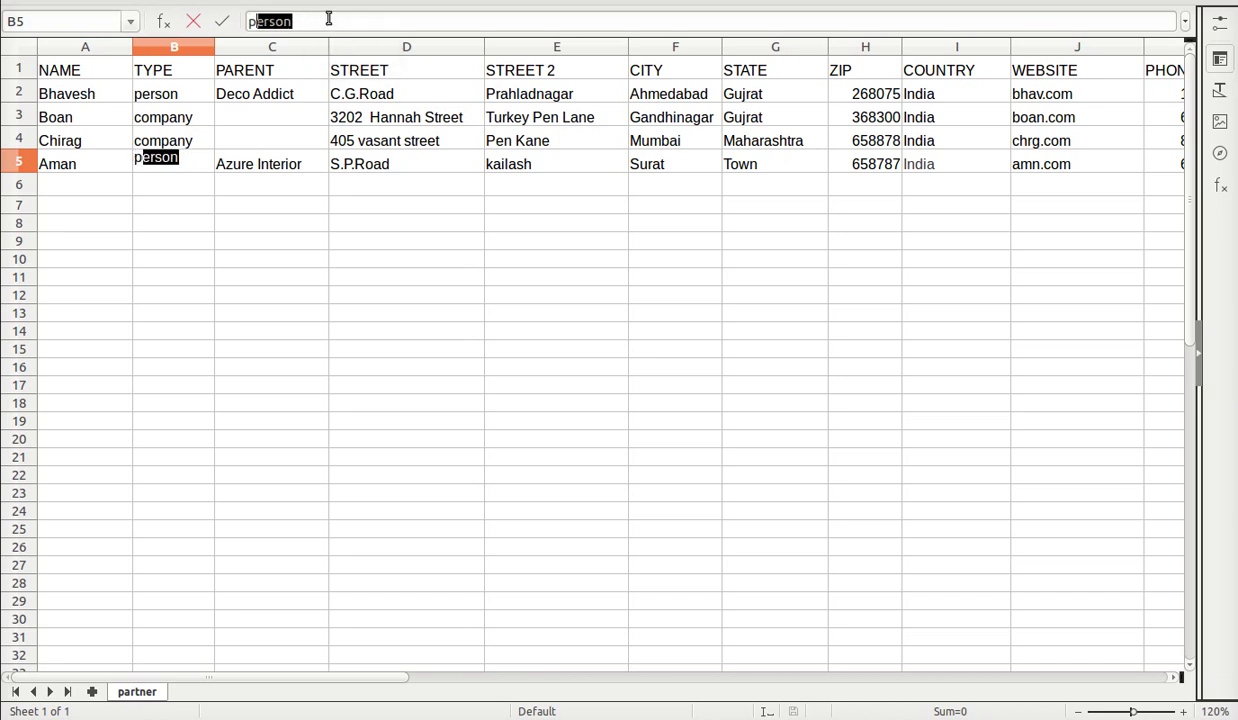
click(374, 248)
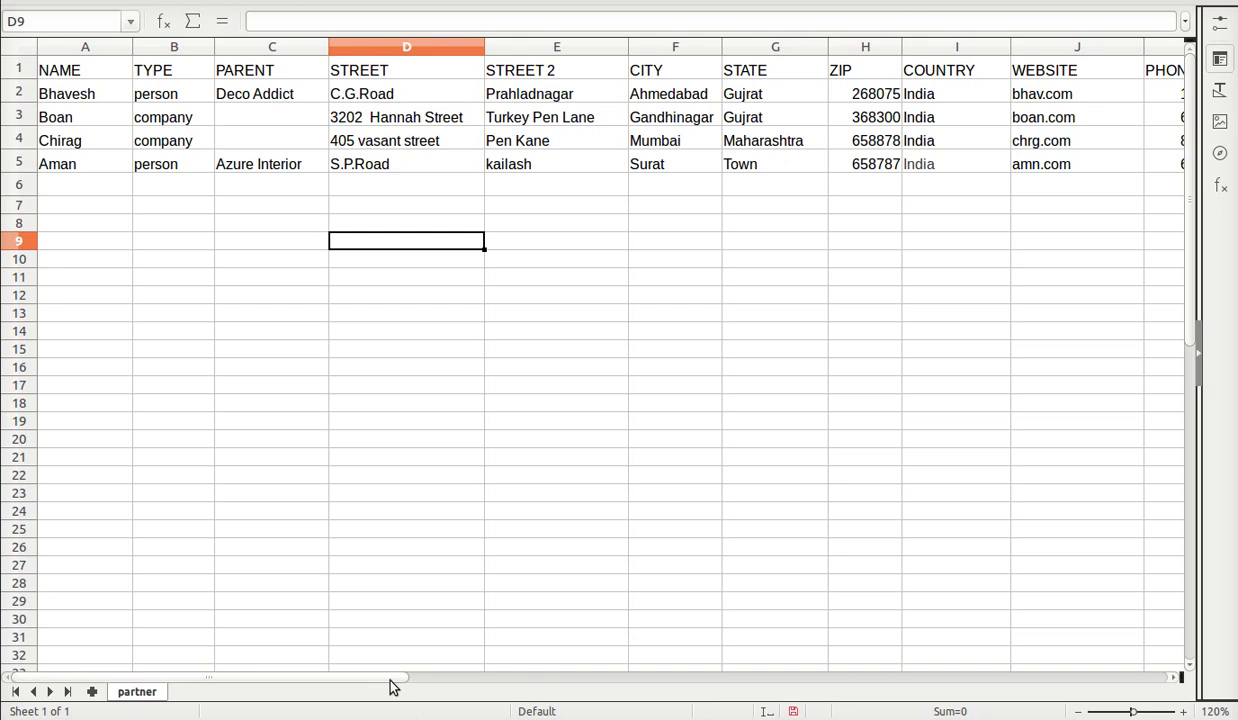
mouse_move(392, 680)
mouse_down()
mouse_move(922, 688)
mouse_move(307, 667)
mouse_up()
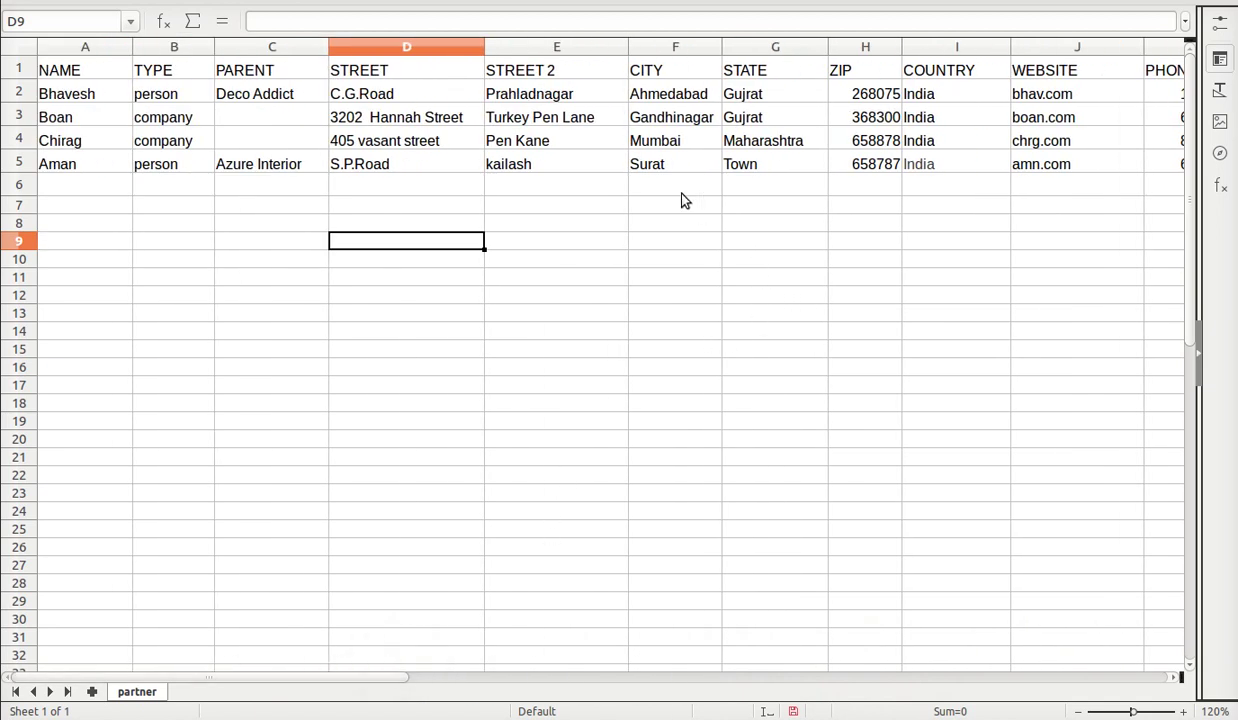
drag(384, 679, 740, 691)
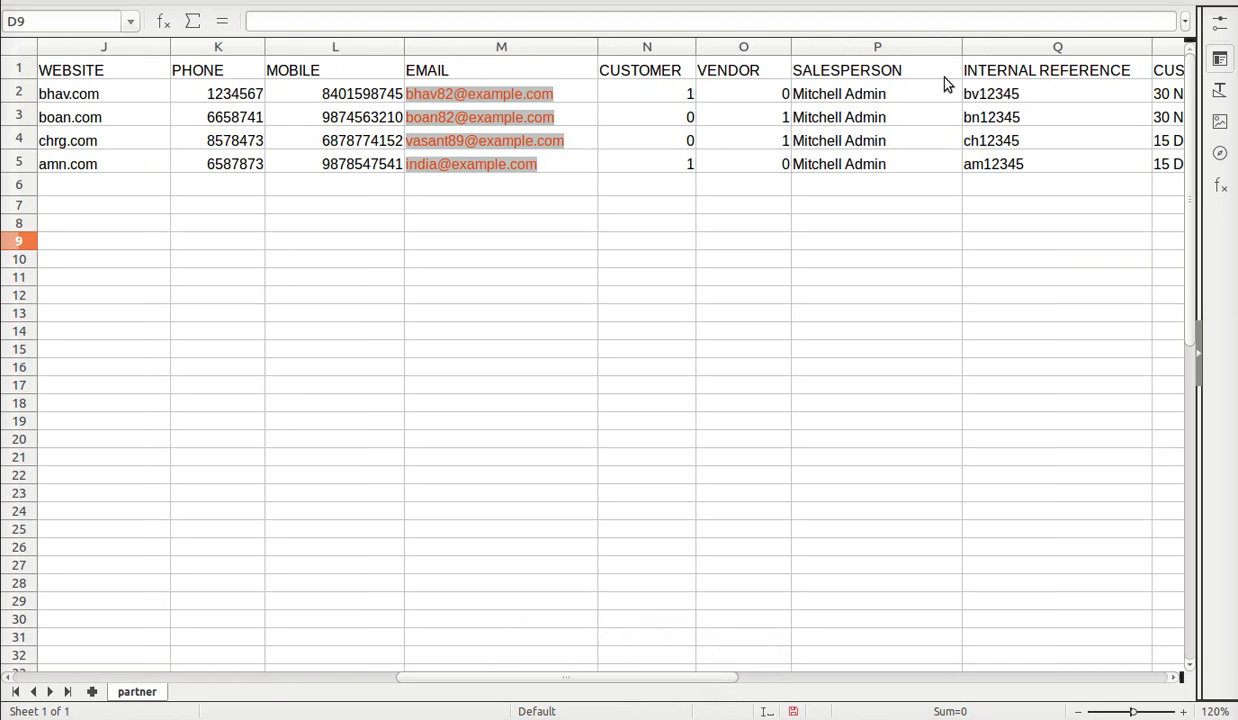
Replace the SALESPERSON name in P2 with 'admin'.
click(905, 93)
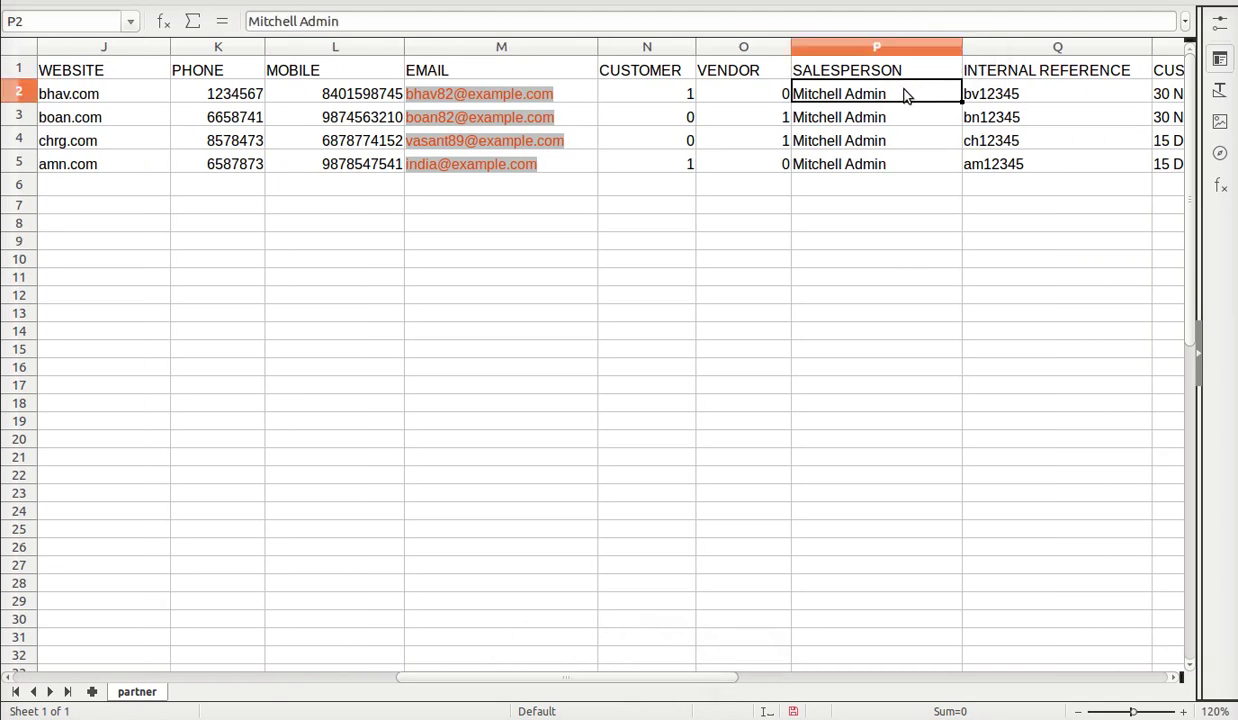
drag(905, 93, 910, 165)
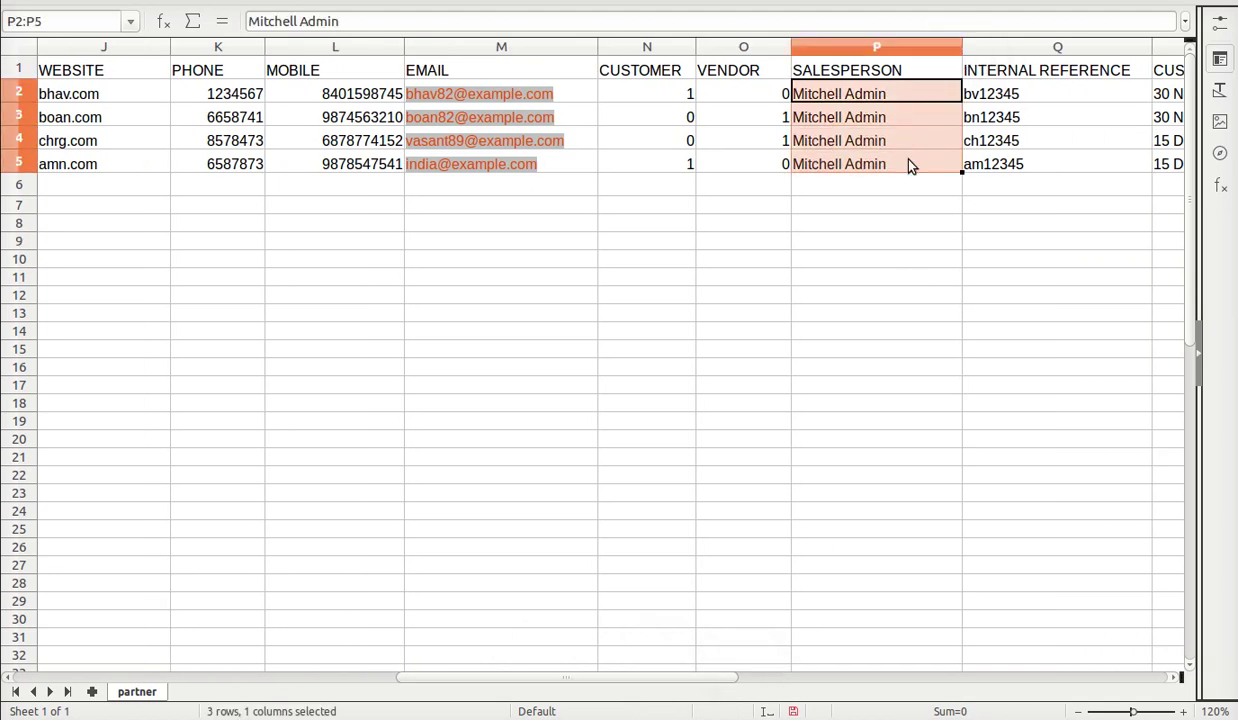
click(355, 20)
triple_click(355, 20)
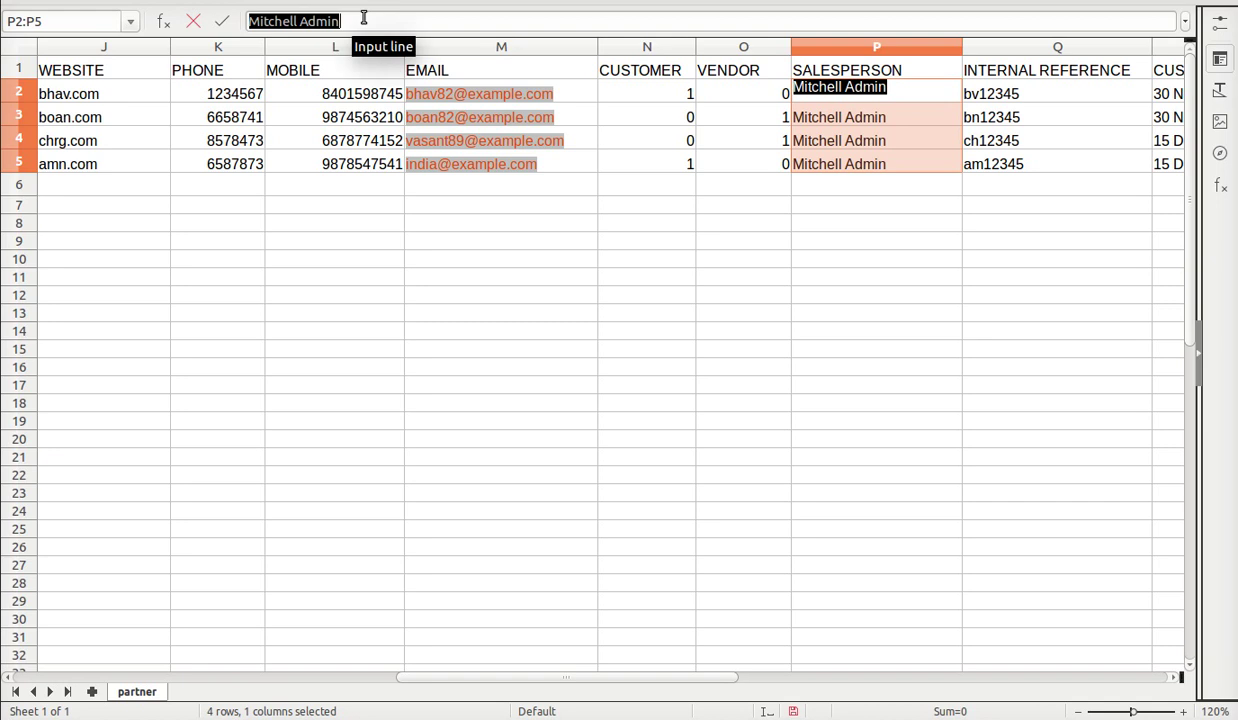
text(admin)
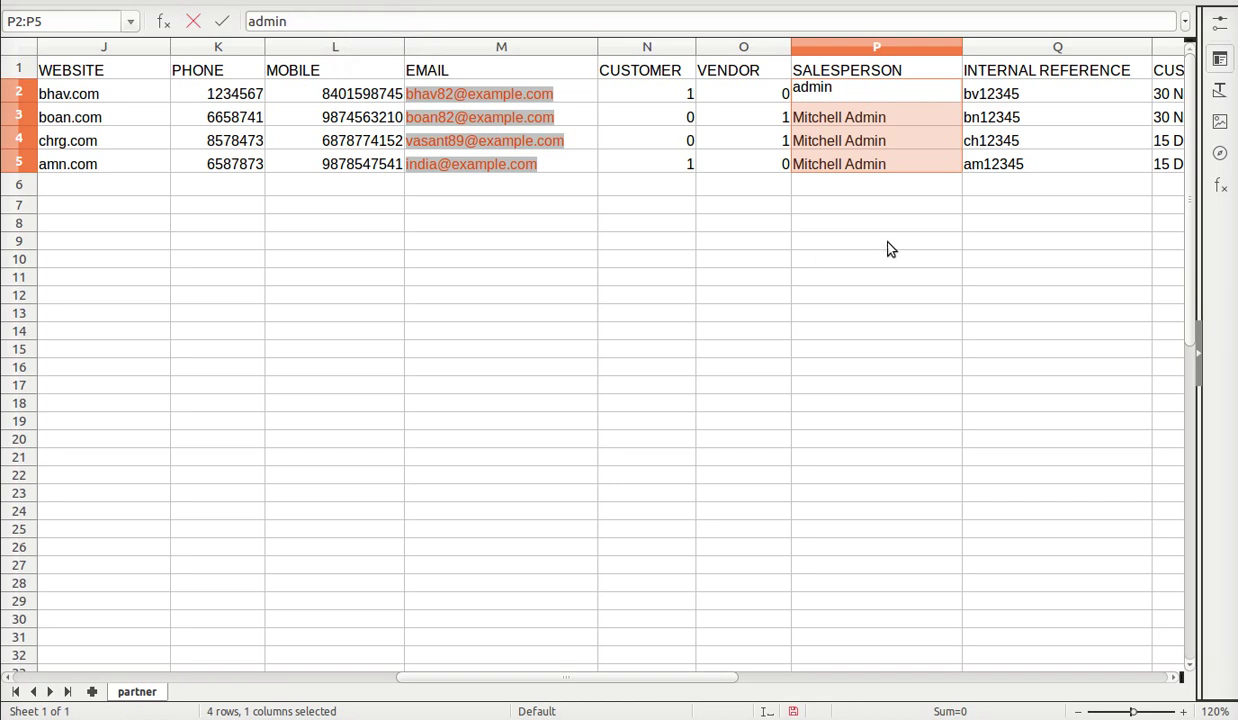
click(900, 223)
Fill 'admin' down from P2 through P5 in the SALESPERSON column.
click(865, 93)
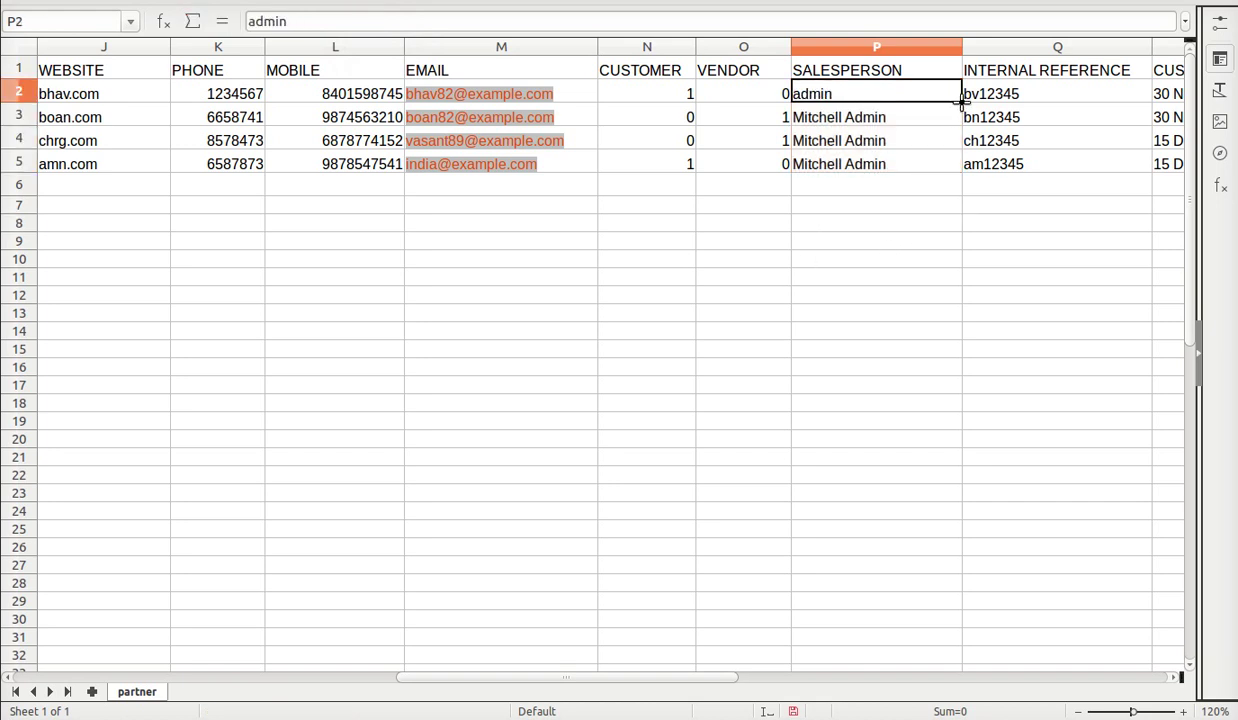
drag(962, 101, 940, 160)
click(903, 242)
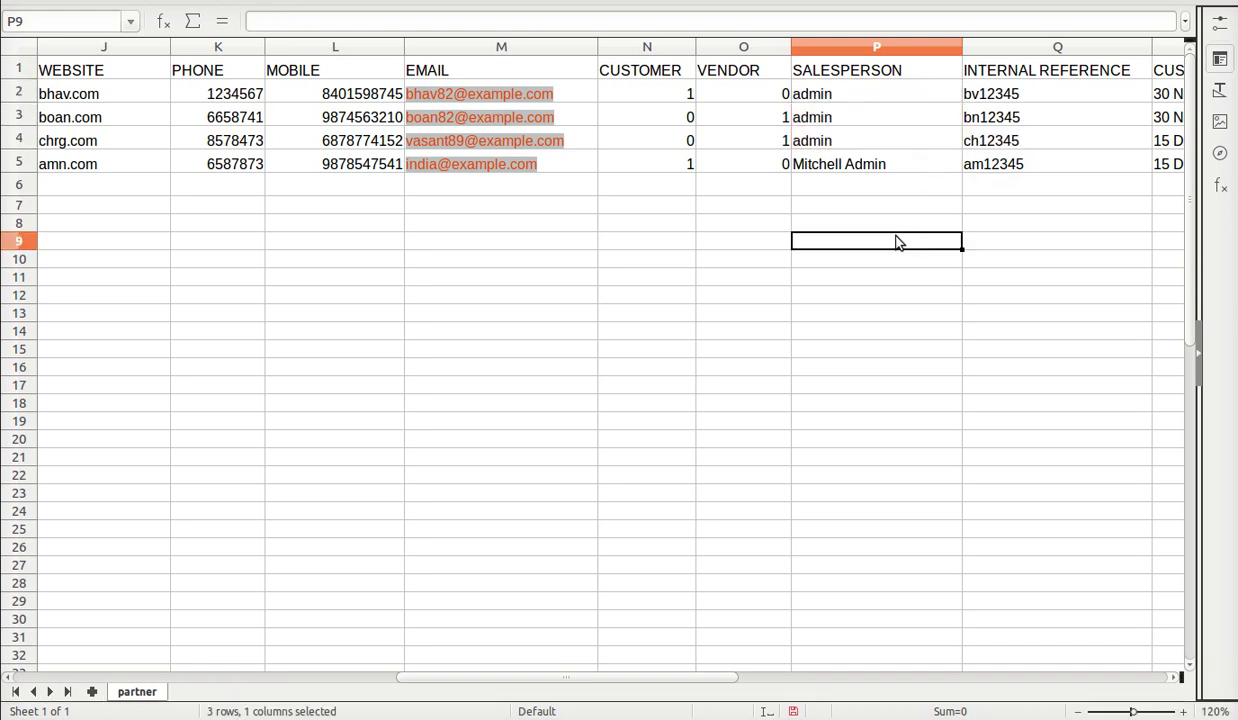
click(903, 165)
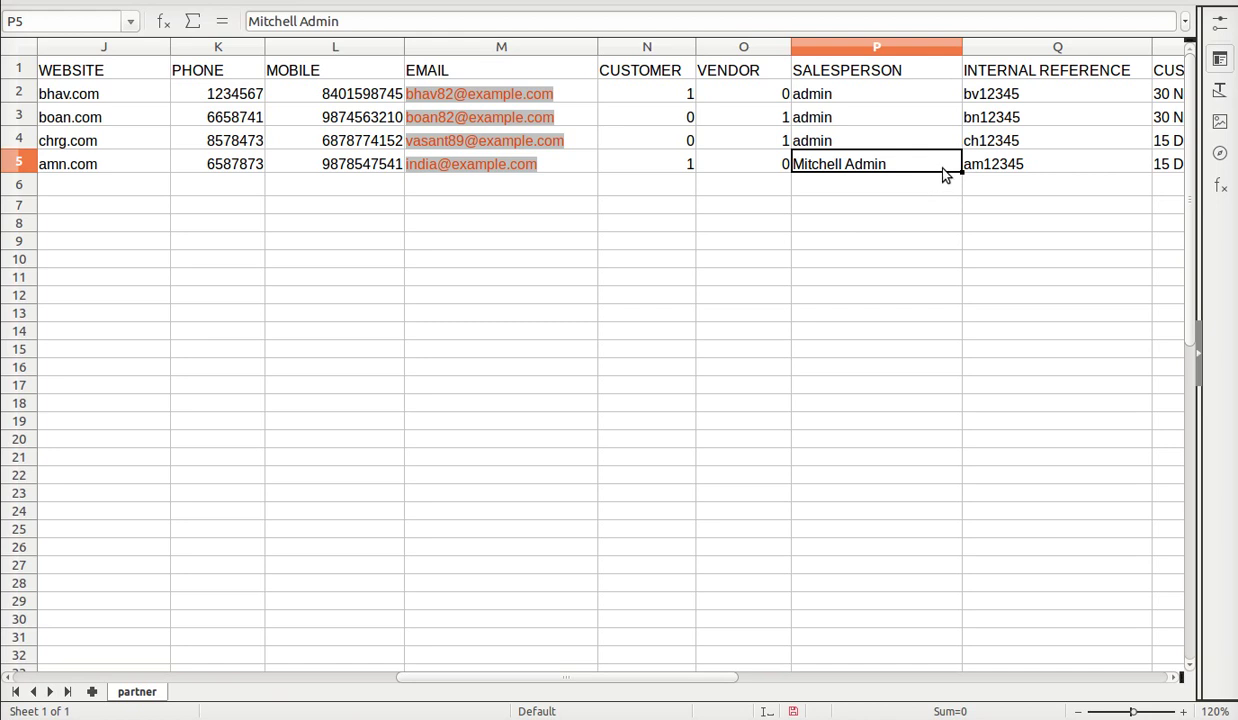
click(899, 147)
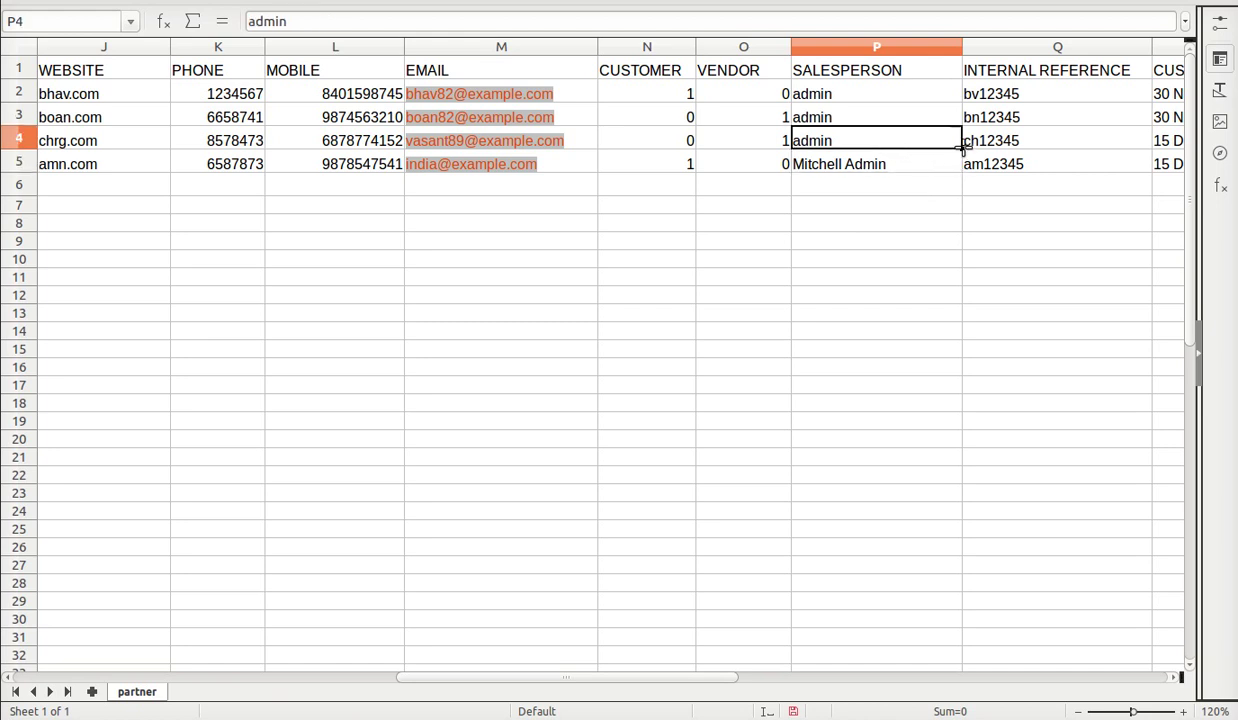
drag(964, 143, 962, 160)
click(940, 147)
drag(960, 150, 960, 165)
click(909, 227)
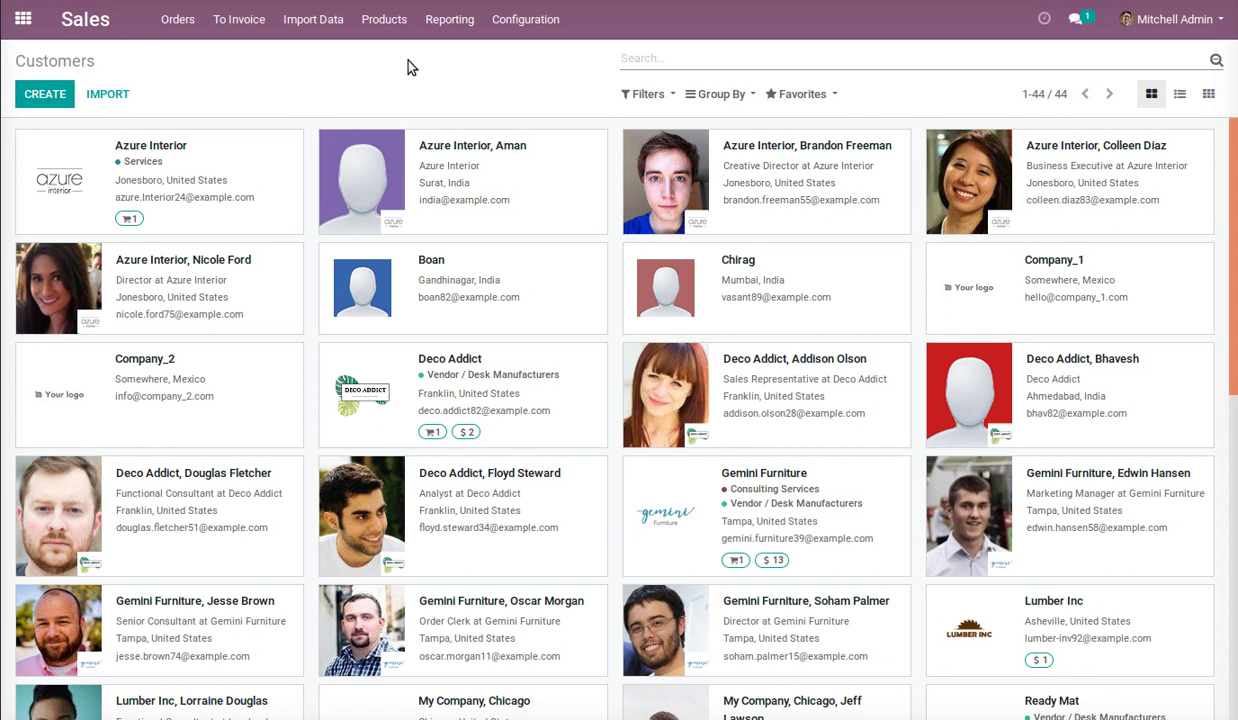
Run an Import Partner with Update Partner, uploading partner.csv.
click(312, 24)
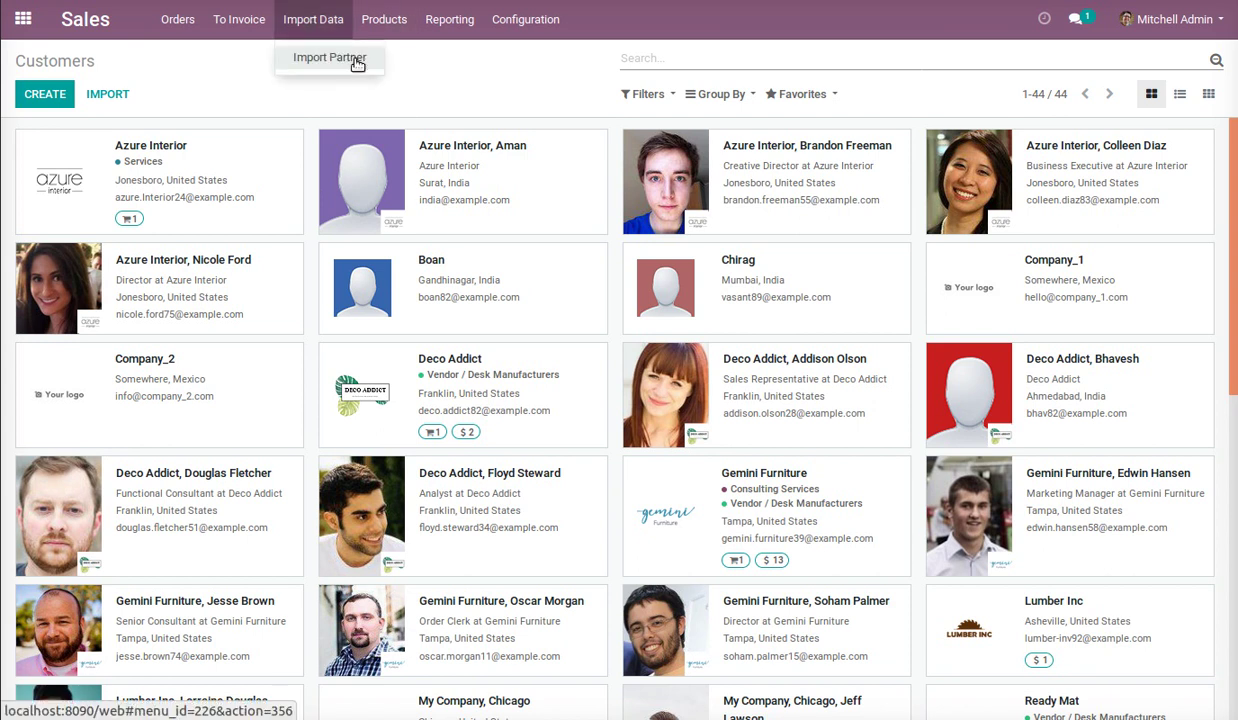
click(357, 62)
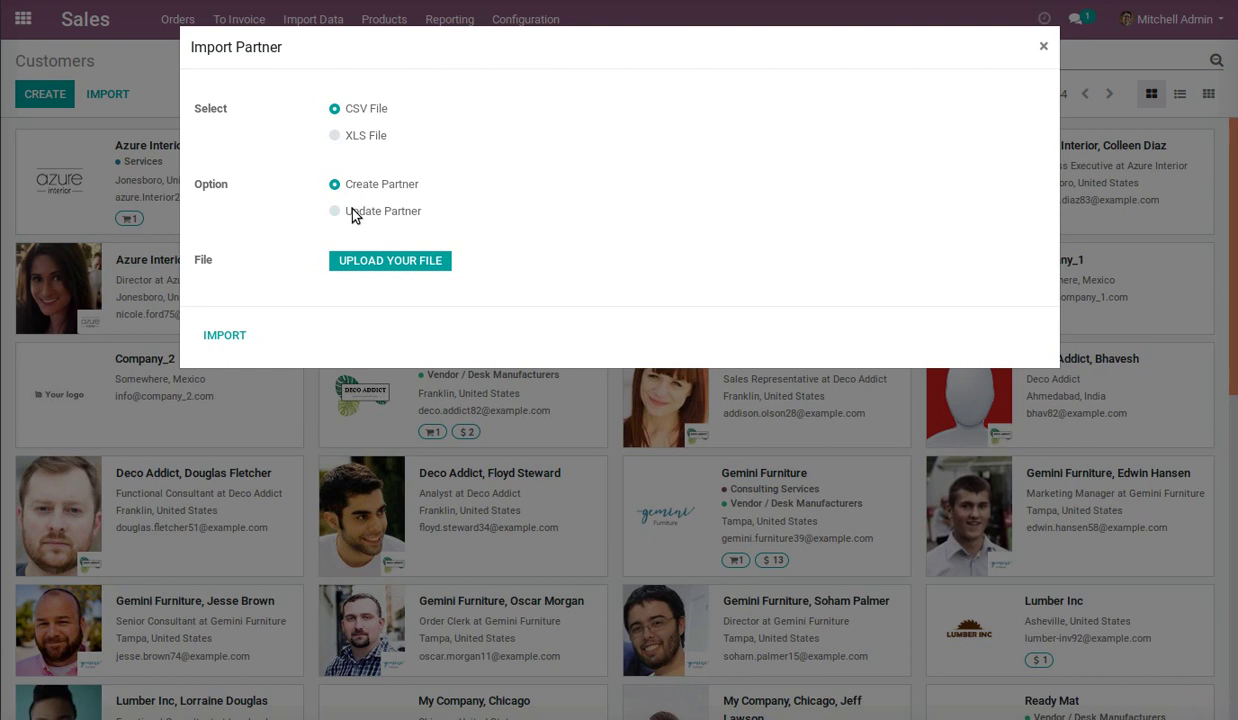
click(390, 262)
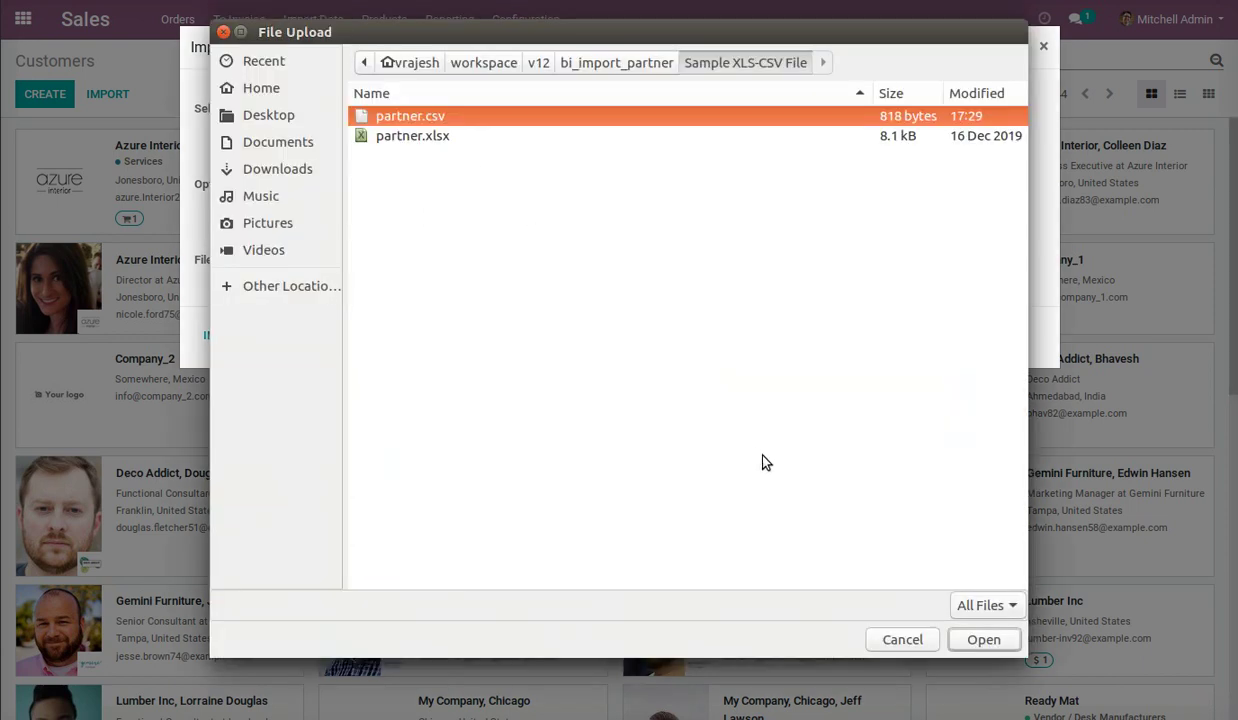
click(980, 639)
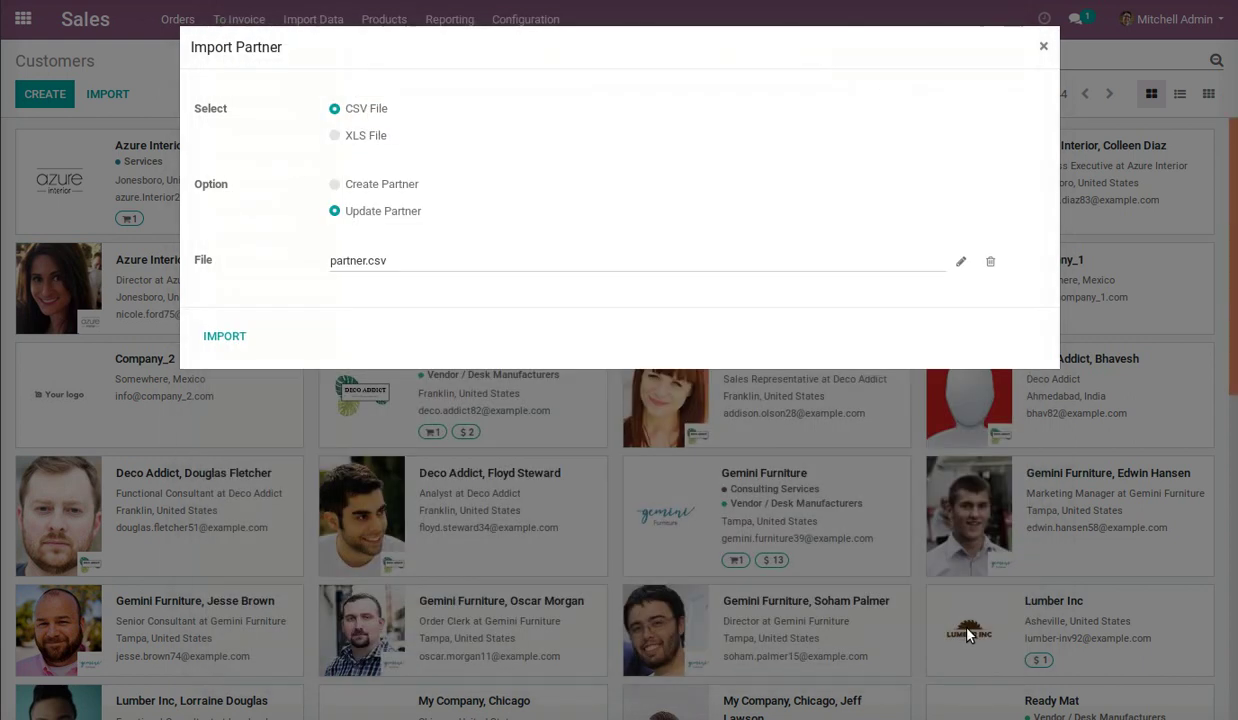
click(224, 338)
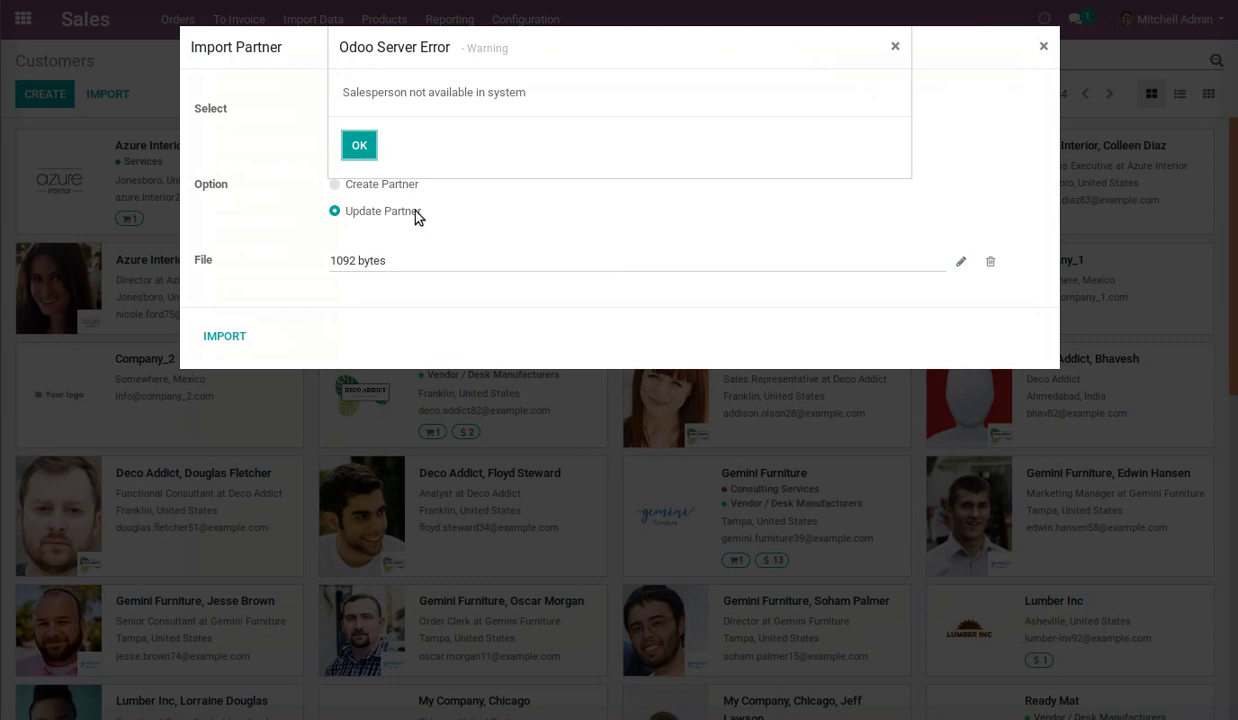
Acknowledge the 'Salesperson not available in system' error, close the import form, and return to the home screen.
drag(343, 91, 527, 92)
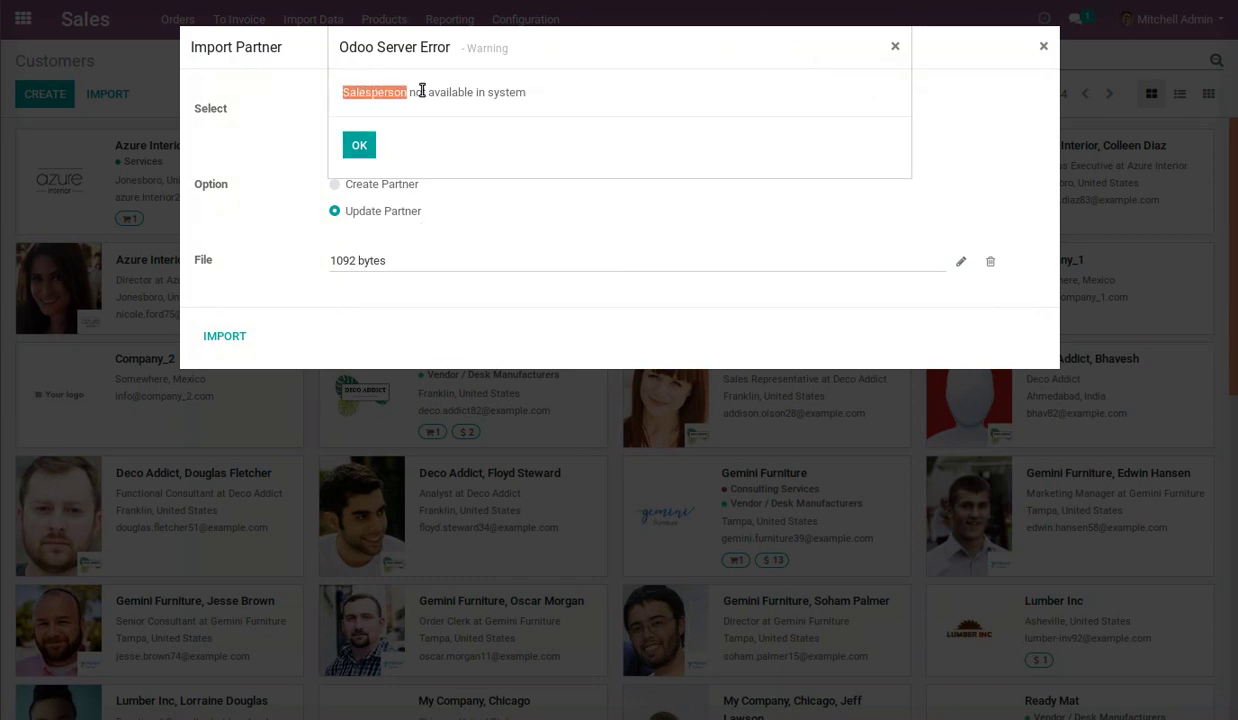
click(512, 92)
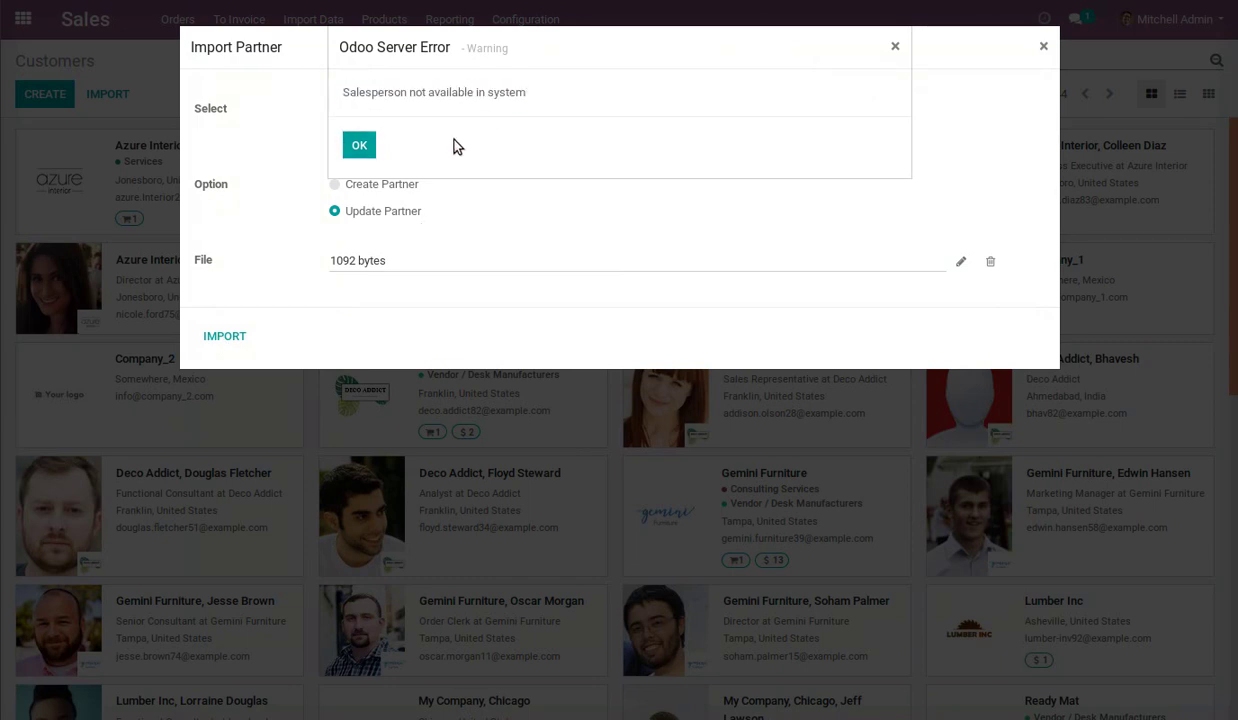
click(359, 150)
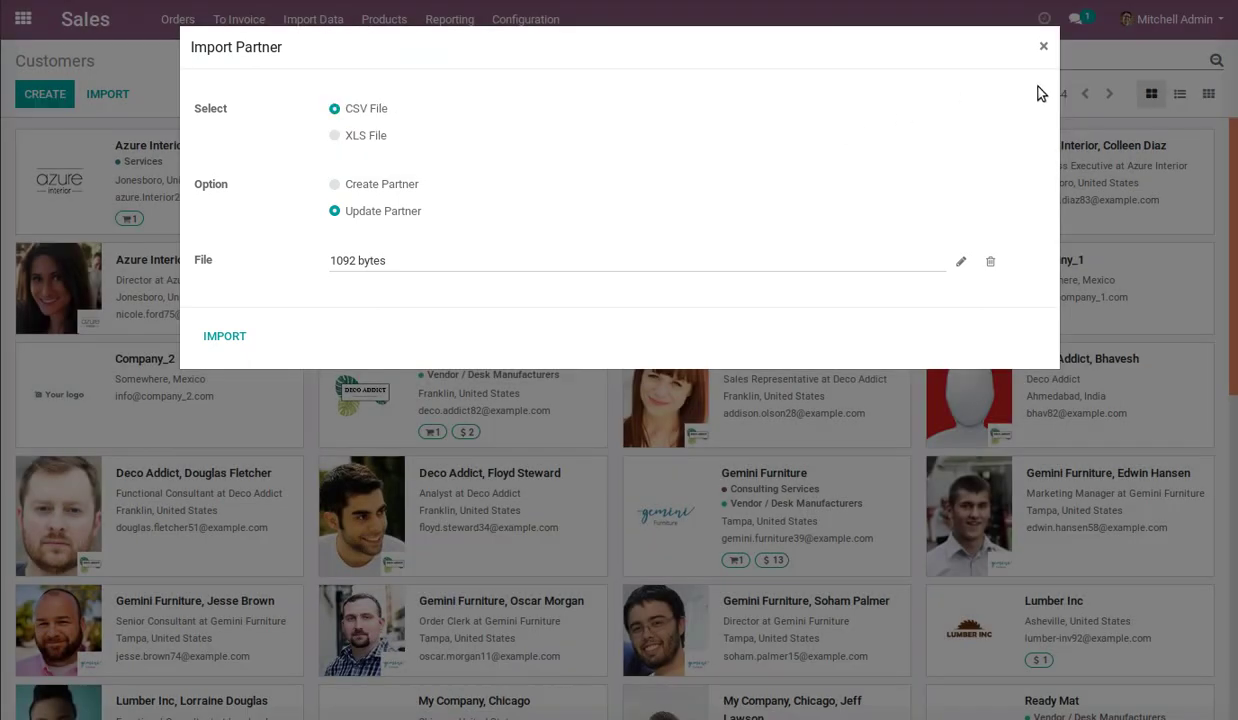
click(1043, 48)
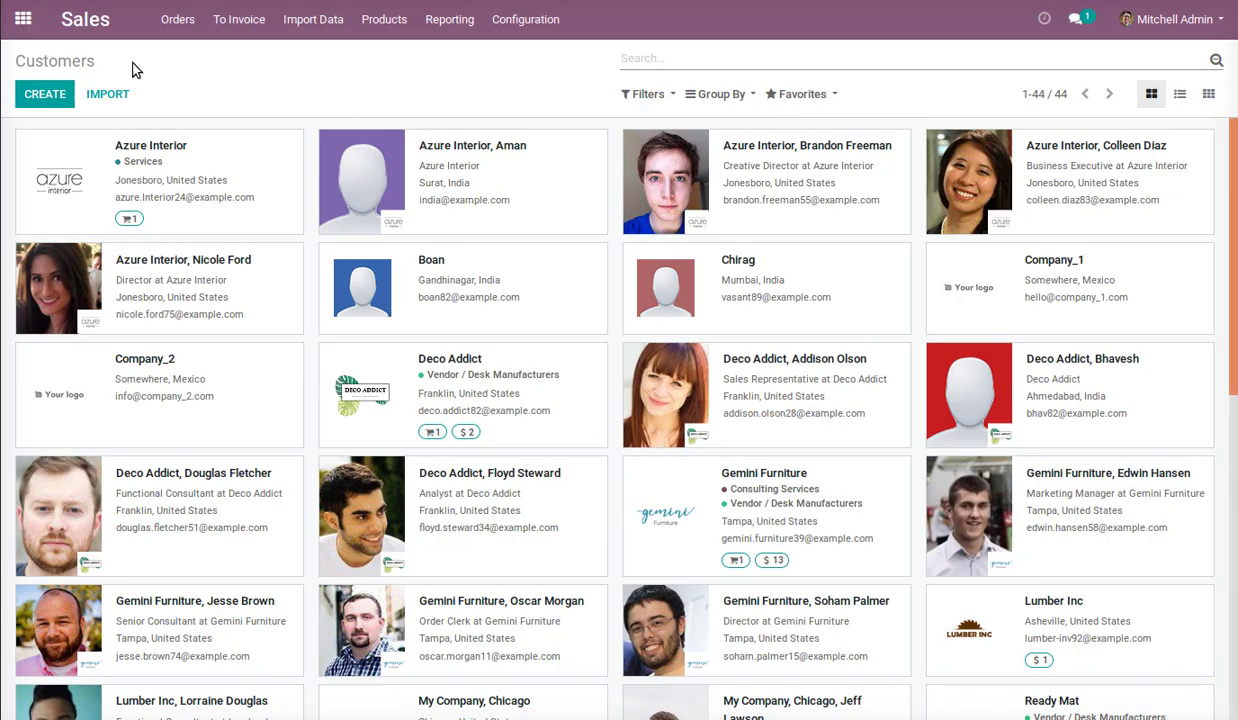
click(22, 20)
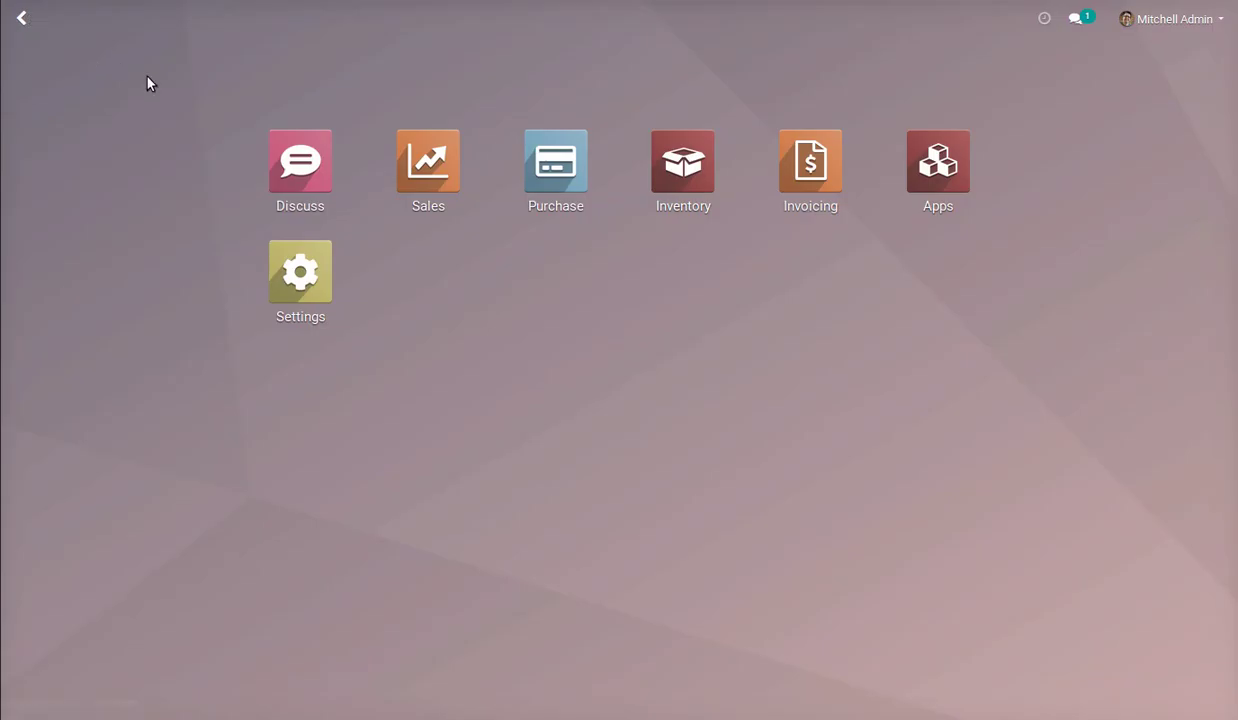